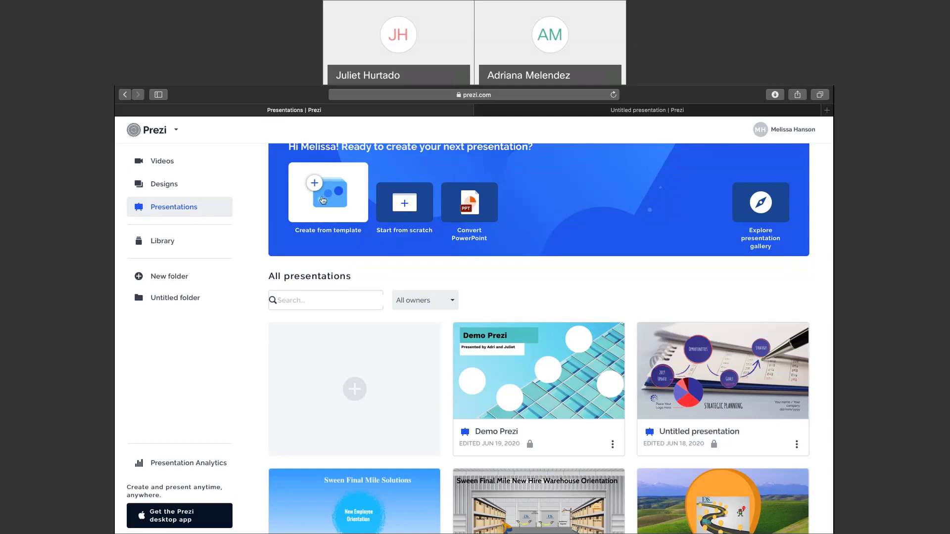
# Step: Start a presentation from a template and browse the General templates from Blank - White to Content Wall
pyautogui.click(317, 186)
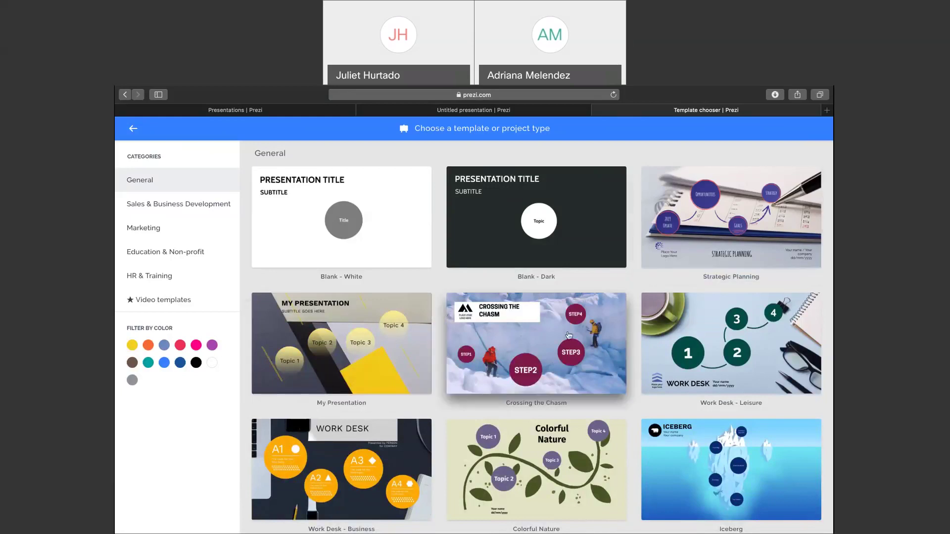
pyautogui.scroll(-3, 509, 345)
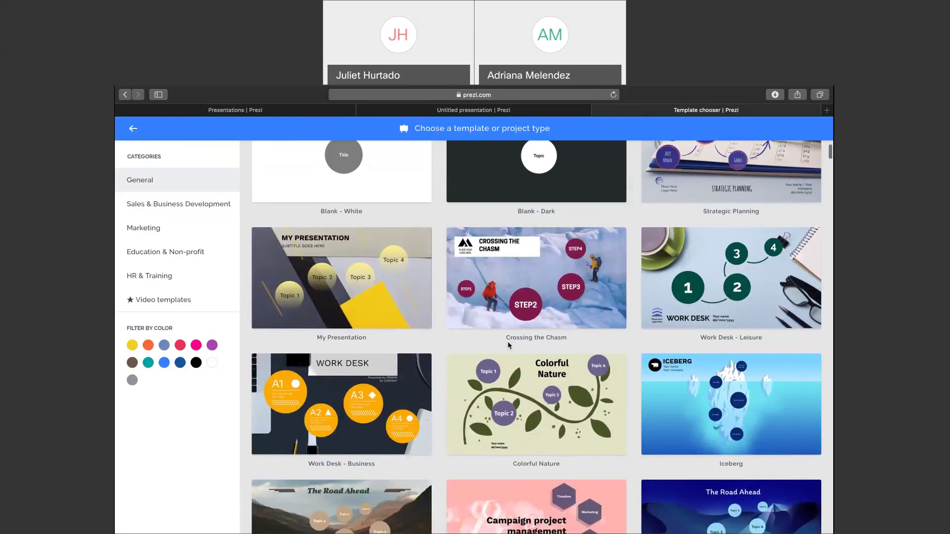
pyautogui.scroll(-10, 509, 345)
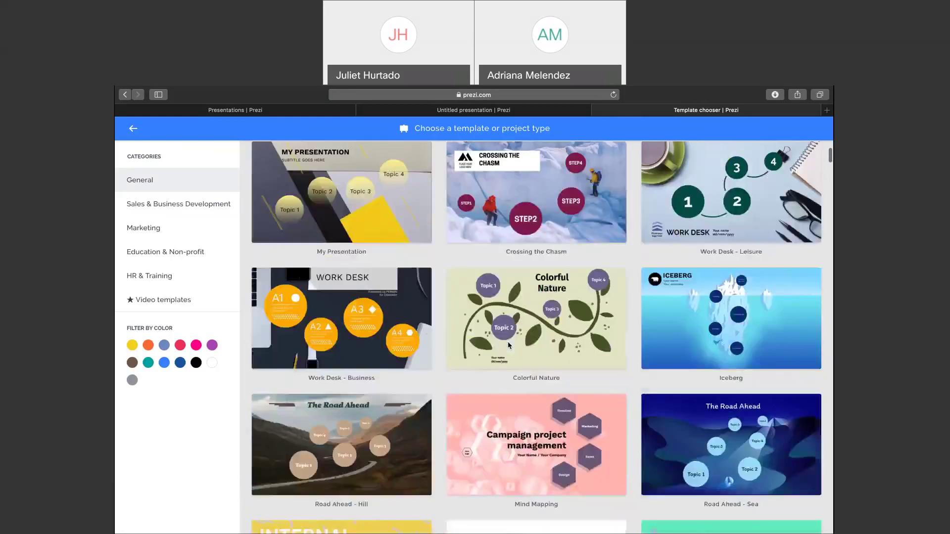
pyautogui.scroll(-10, 509, 345)
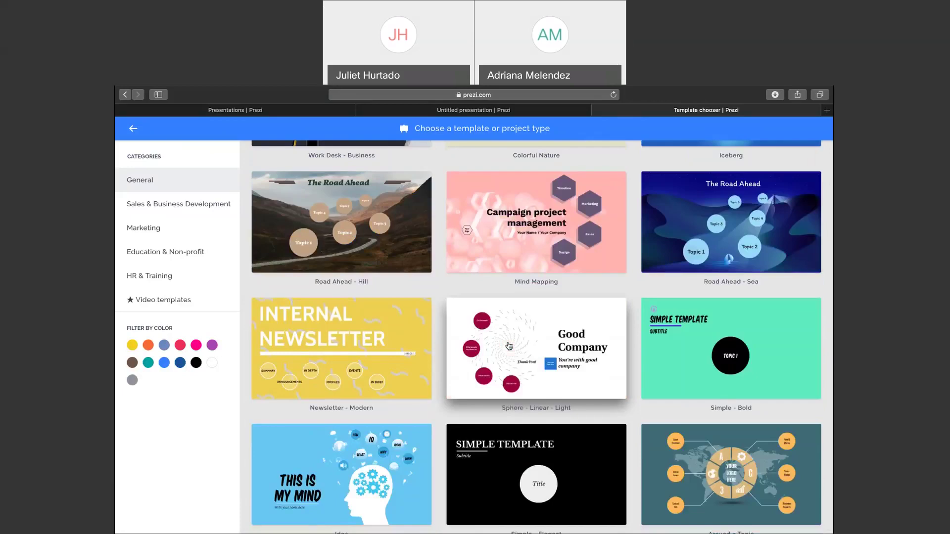
pyautogui.scroll(-4, 510, 346)
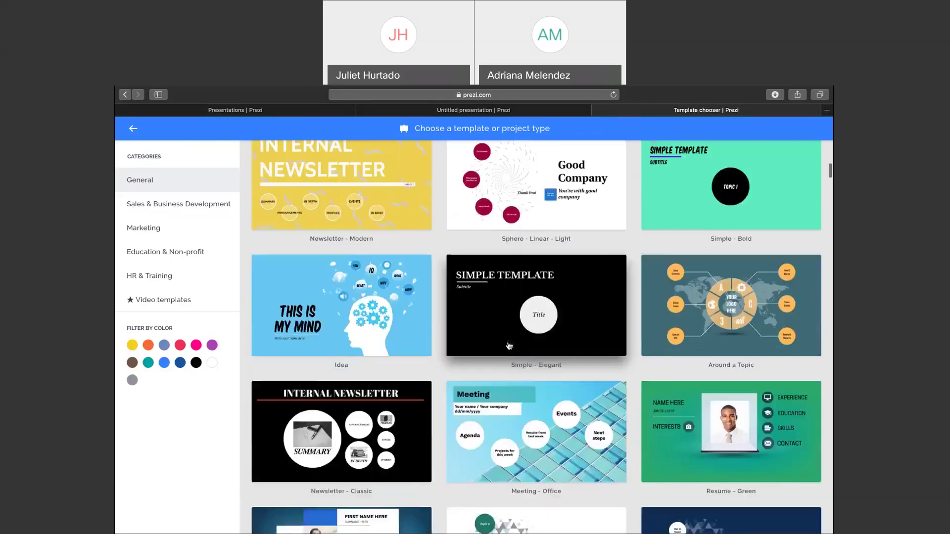
pyautogui.scroll(-6, 509, 345)
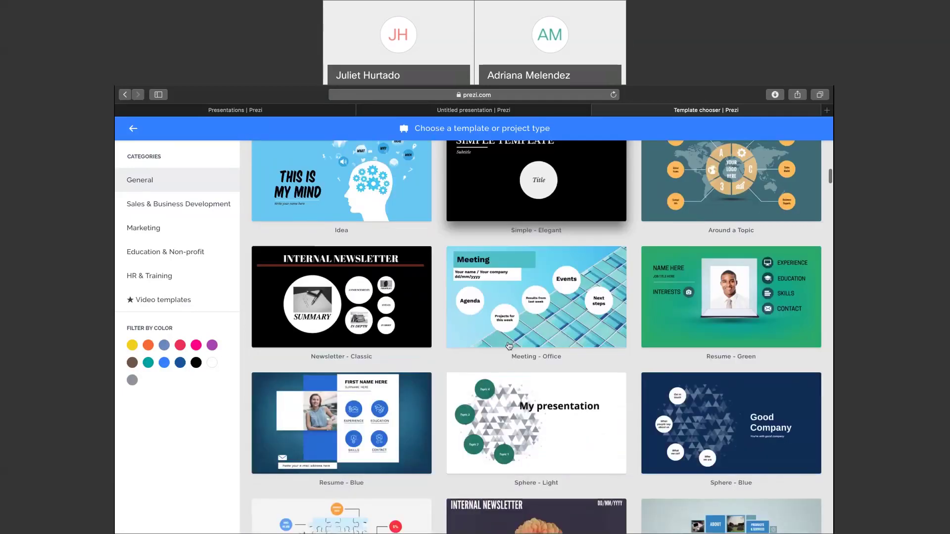
pyautogui.scroll(-4, 510, 345)
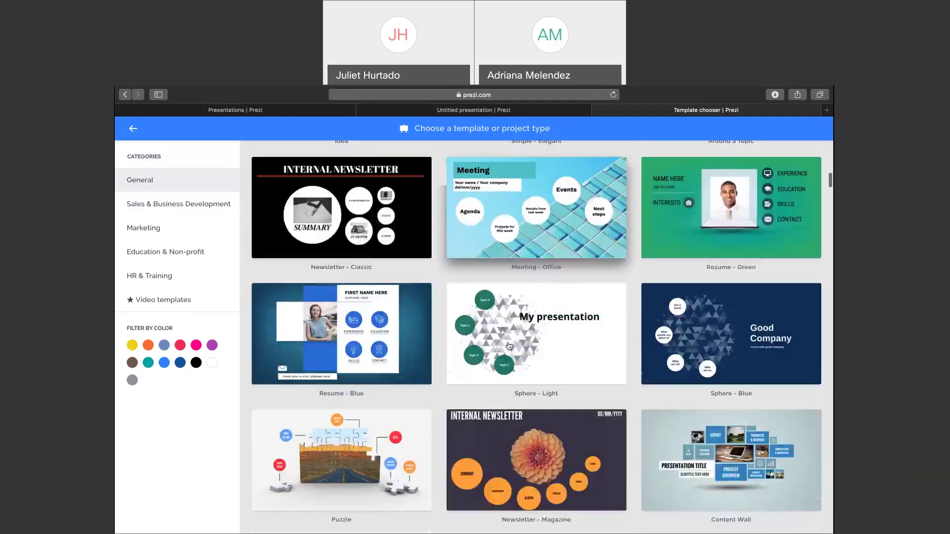
pyautogui.scroll(-8, 509, 345)
pyautogui.scroll(10, 510, 345)
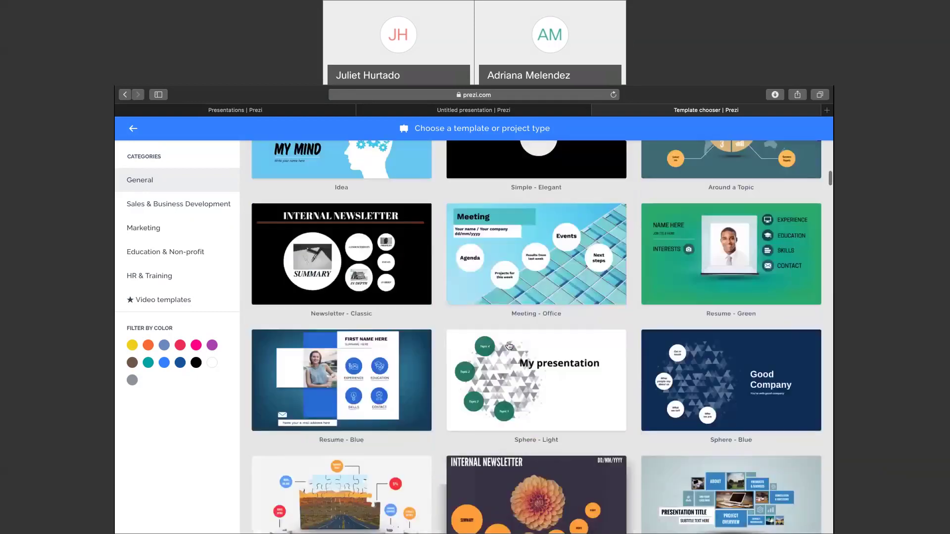
pyautogui.scroll(5, 510, 346)
pyautogui.scroll(15, 508, 352)
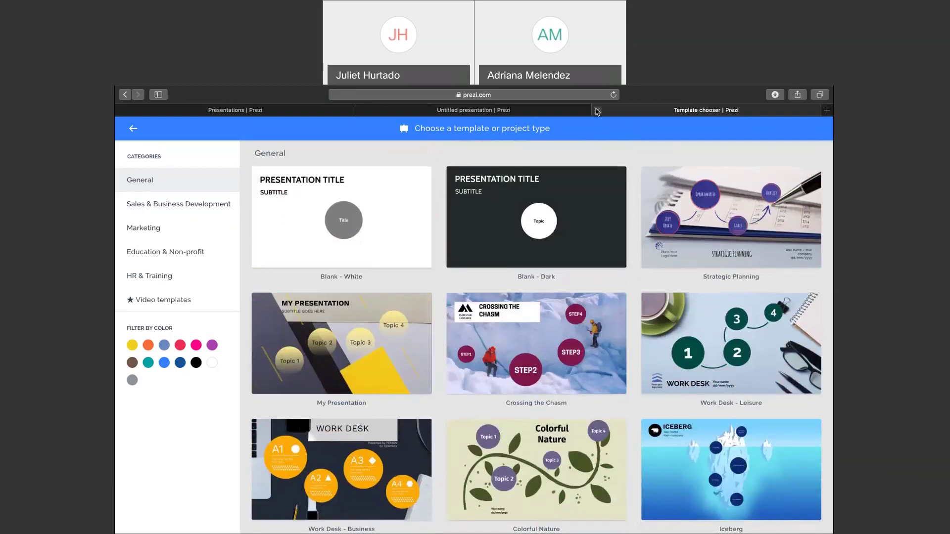
# Step: Close the Template chooser and Untitled presentation tabs to get back to the Prezi dashboard
pyautogui.click(598, 111)
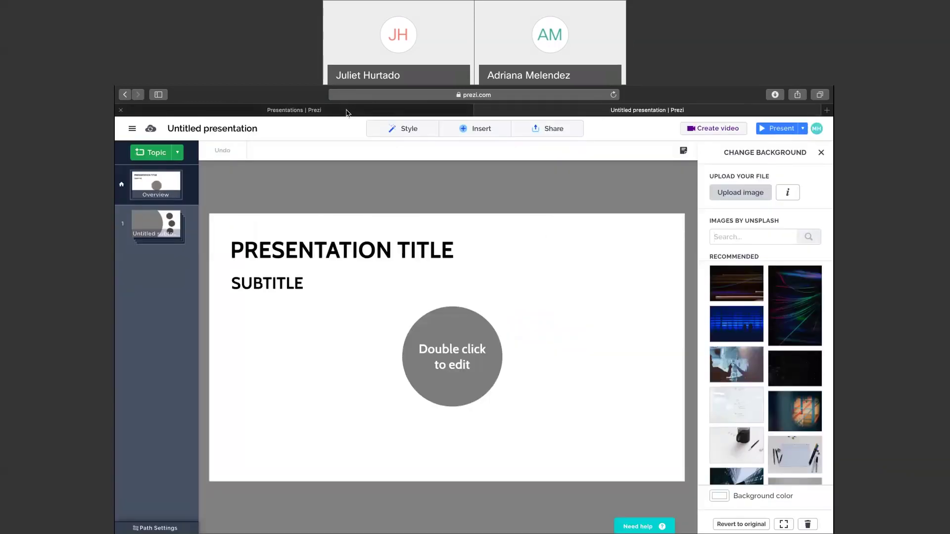
pyautogui.click(396, 110)
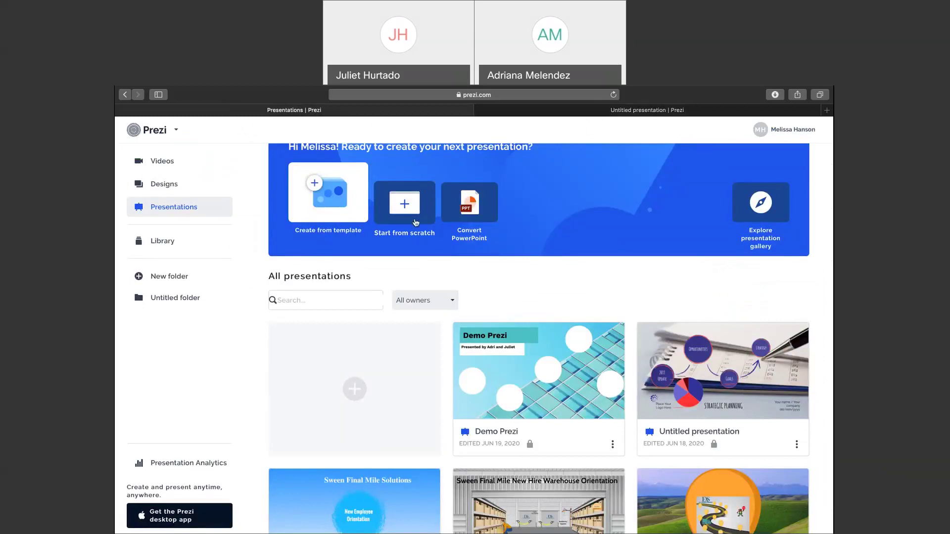
pyautogui.click(568, 112)
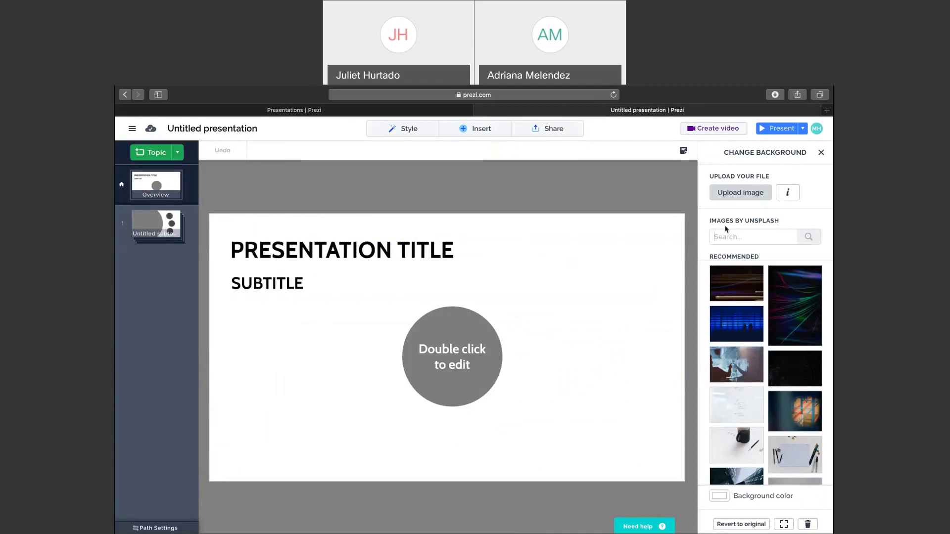
pyautogui.click(740, 196)
pyautogui.click(479, 111)
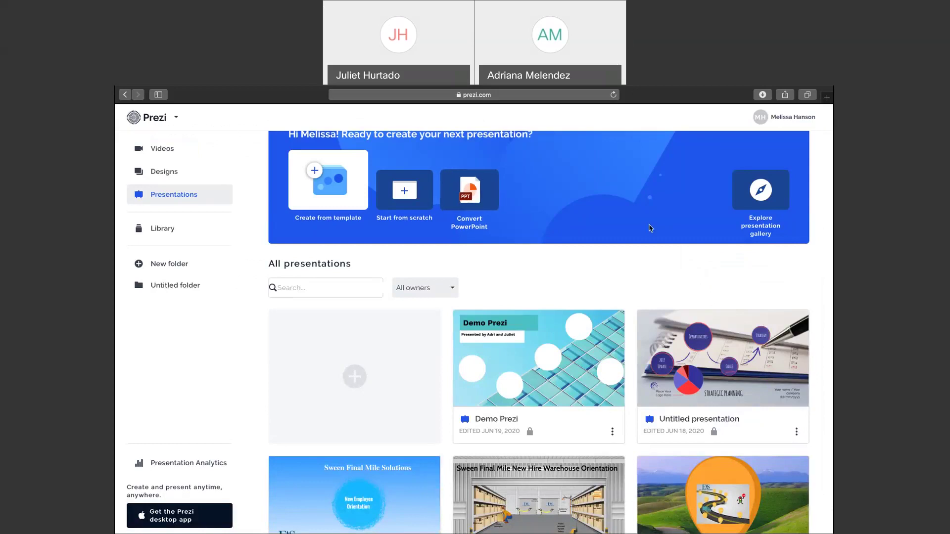
# Step: Edit Demo Prezi from its thumbnail and select the lower-left circle topic
pyautogui.moveTo(559, 330)
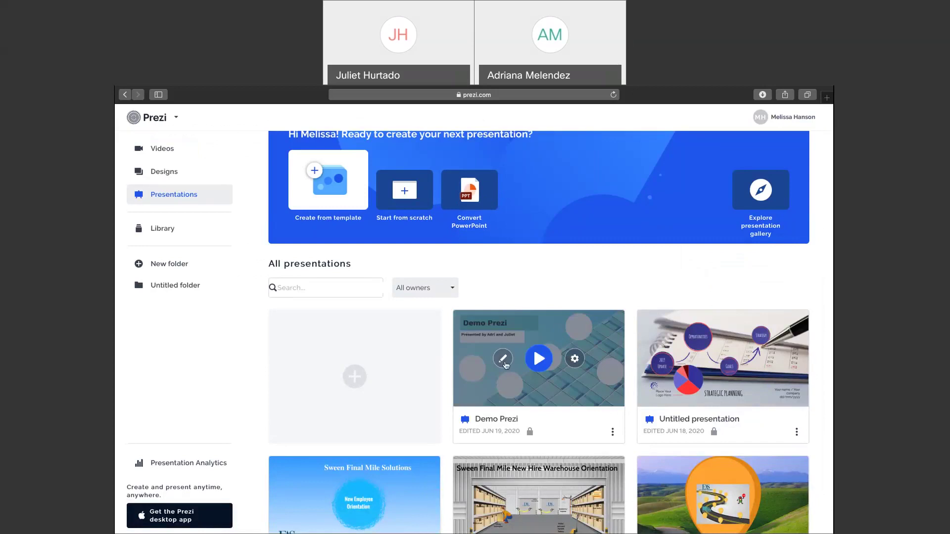
pyautogui.click(503, 360)
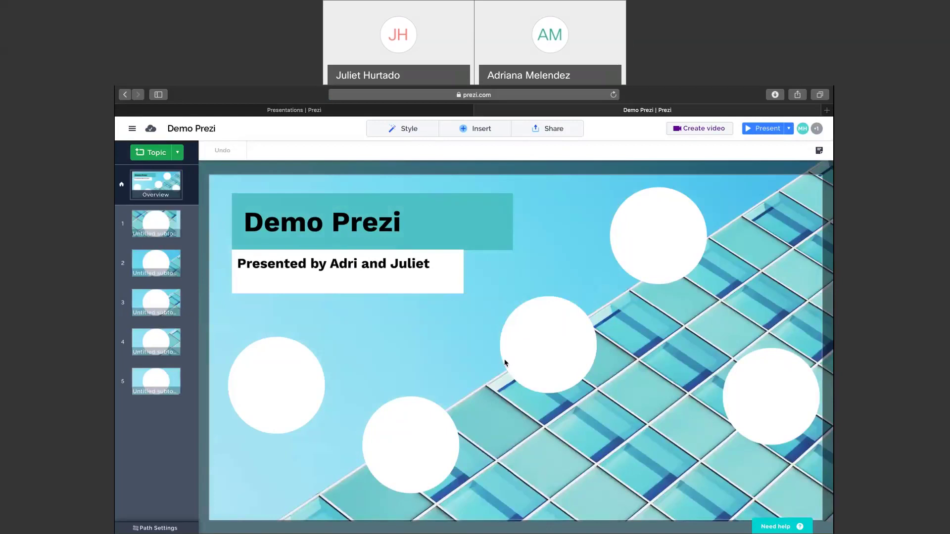
pyautogui.click(269, 412)
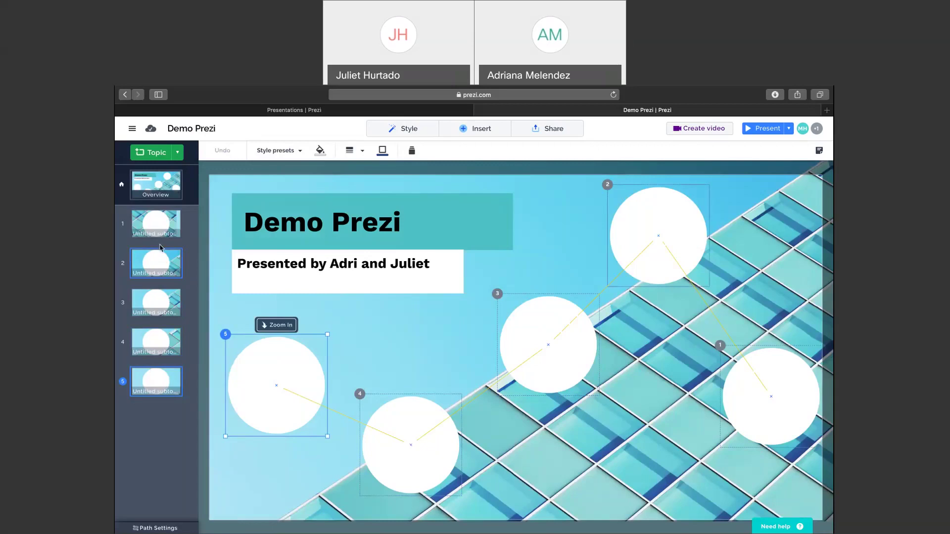
# Step: Drag the second topic thumbnail above the first so it leads the path
pyautogui.moveTo(154, 264); pyautogui.dragTo(152, 221)
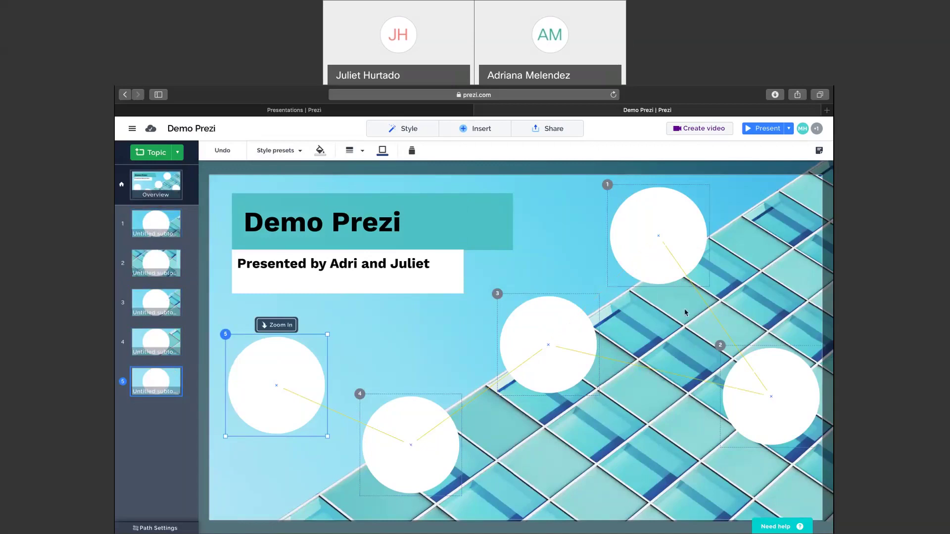
pyautogui.click(413, 415)
pyautogui.click(528, 323)
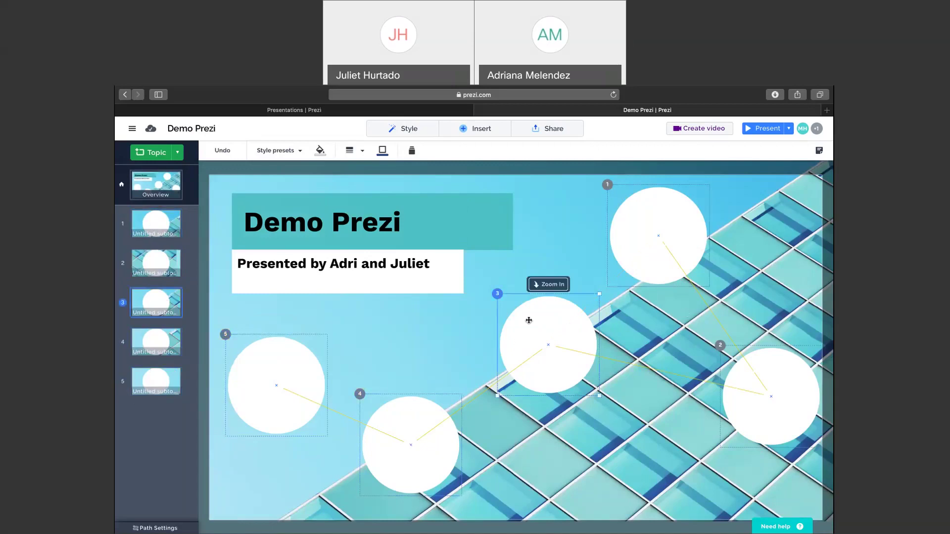
# Step: Zoom into topic 3 and its subtopic, return to the overview, and select topic 5
pyautogui.click(547, 284)
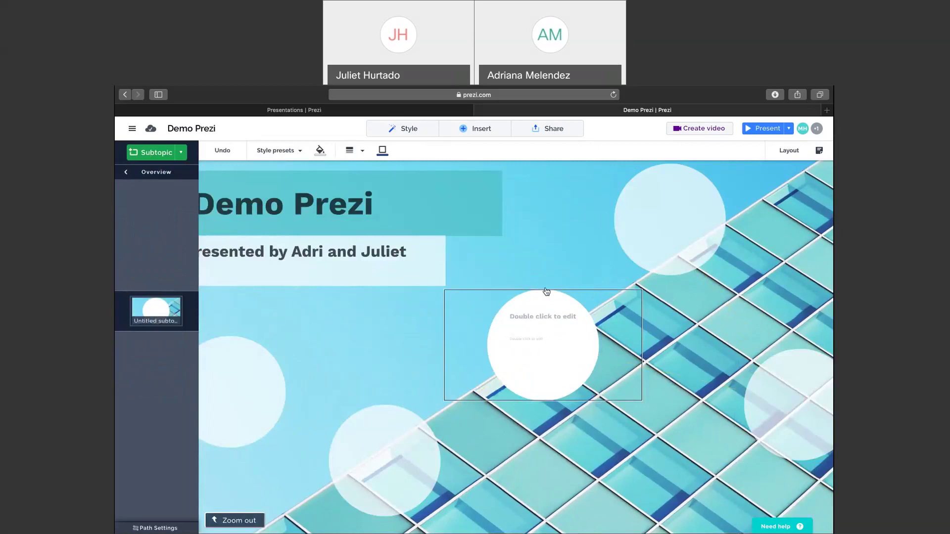
pyautogui.click(546, 291)
pyautogui.click(238, 519)
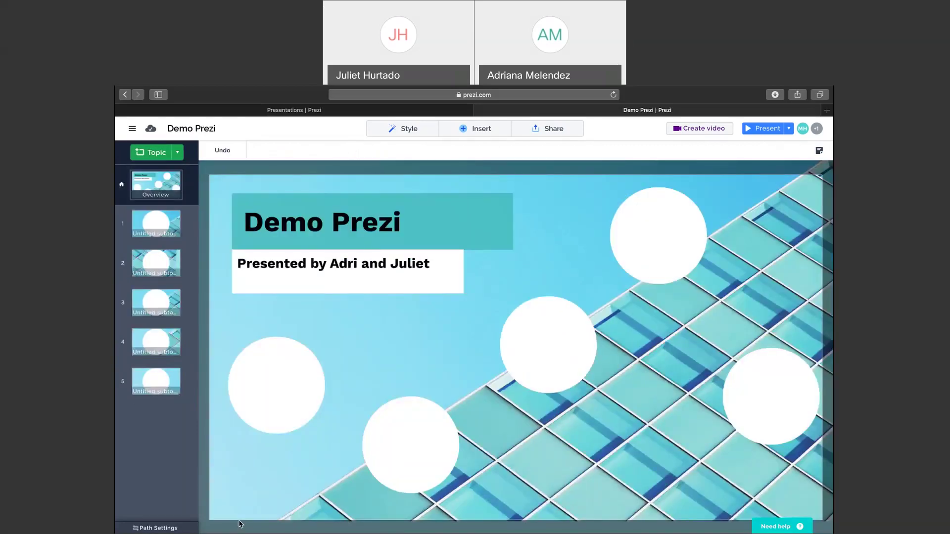
pyautogui.click(282, 407)
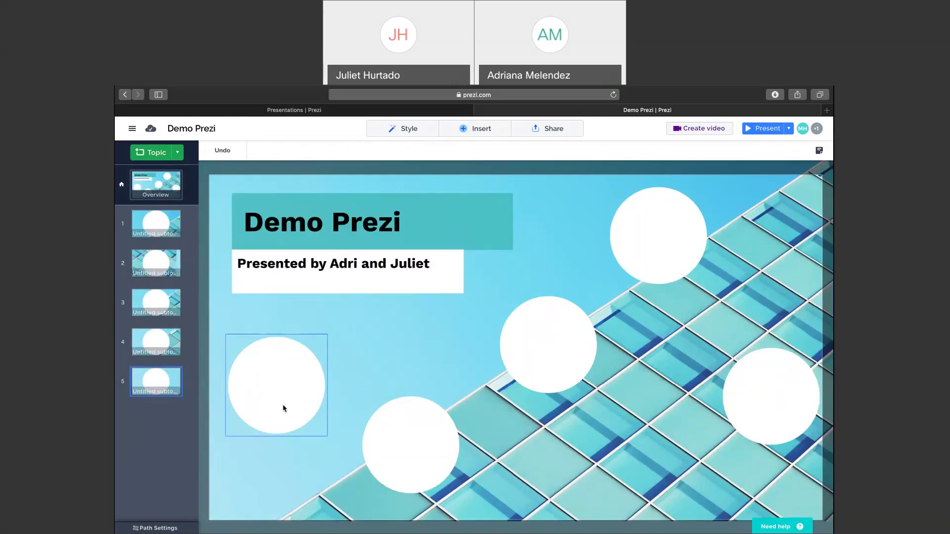
pyautogui.click(270, 384)
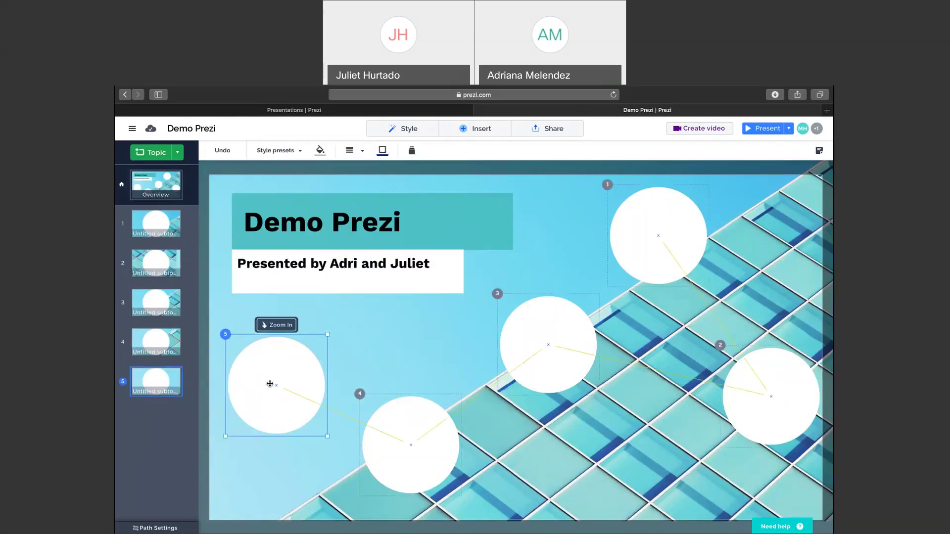
# Step: Insert a text box onto the lower-left circle and type 'Surveys' in it
pyautogui.click(474, 128)
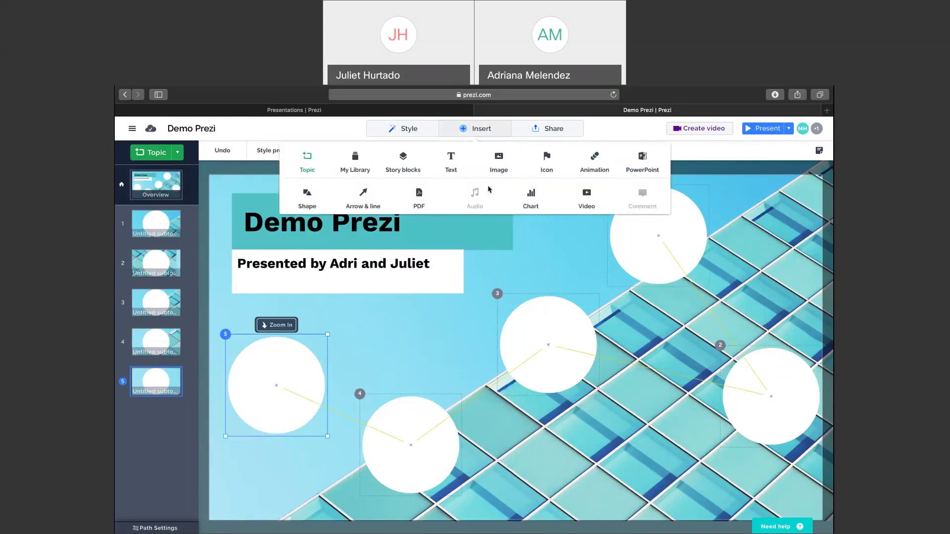
pyautogui.click(455, 164)
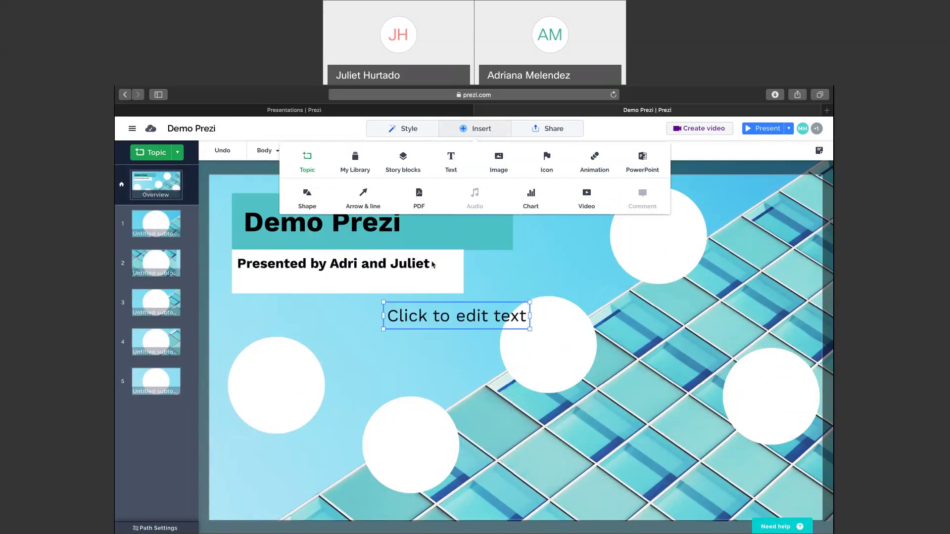
pyautogui.moveTo(433, 311); pyautogui.dragTo(273, 365)
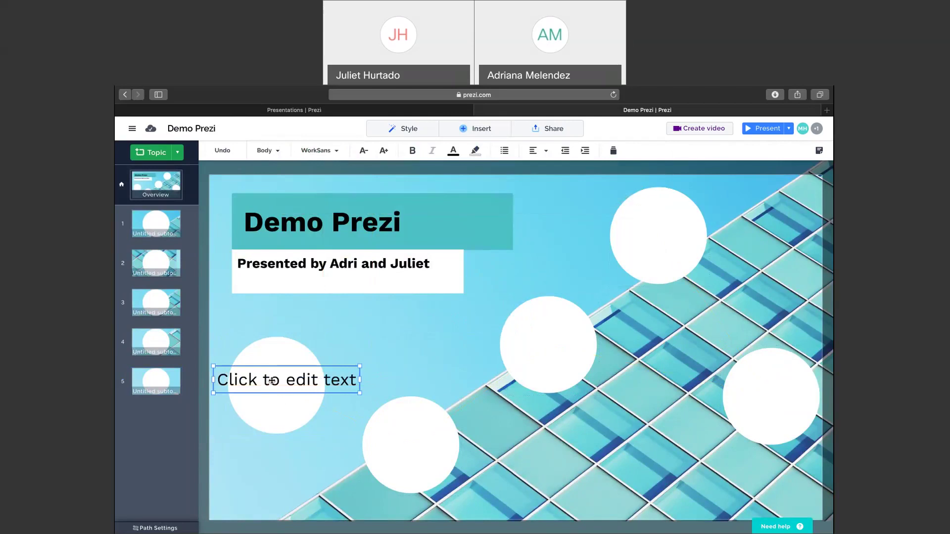
pyautogui.click(272, 380)
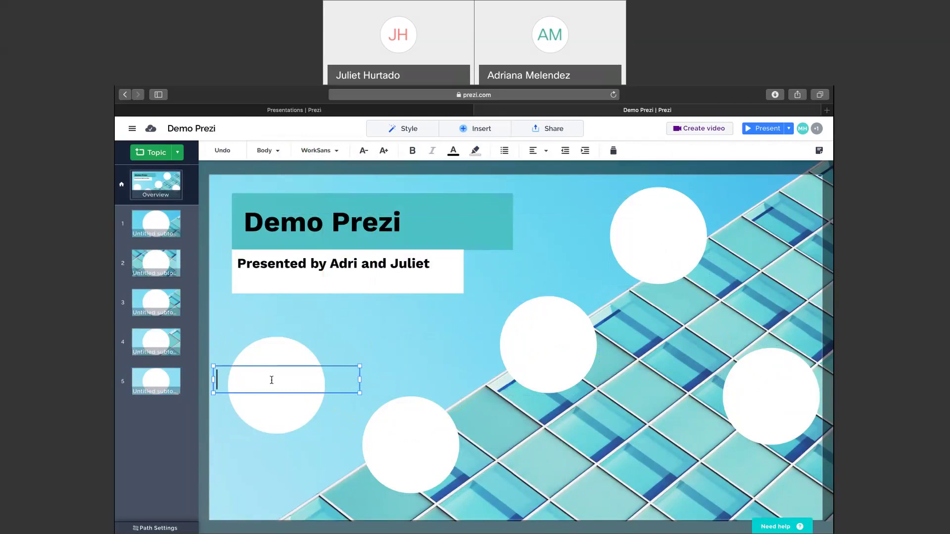
pyautogui.write('Surveys')
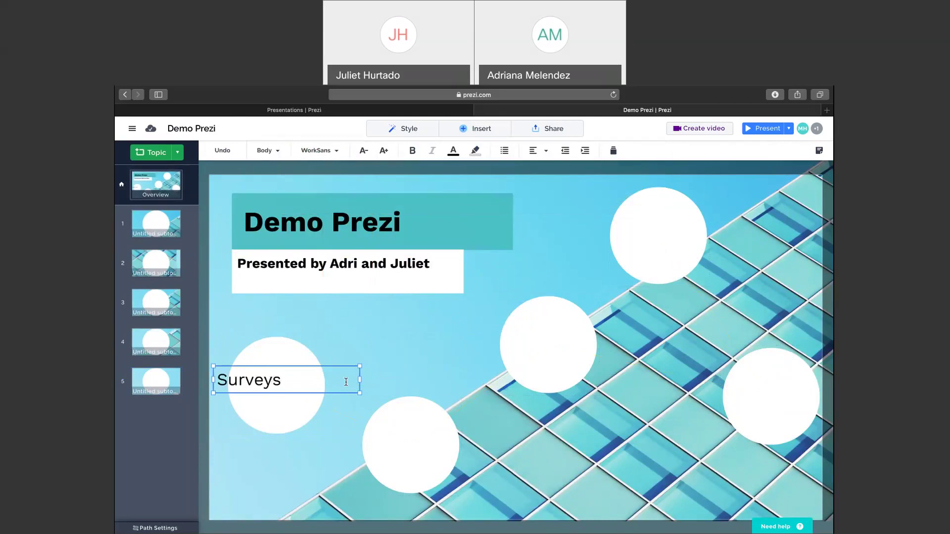
# Step: Nudge the Surveys label right, shrink its text one size, and narrow its box
pyautogui.moveTo(283, 366); pyautogui.dragTo(288, 366)
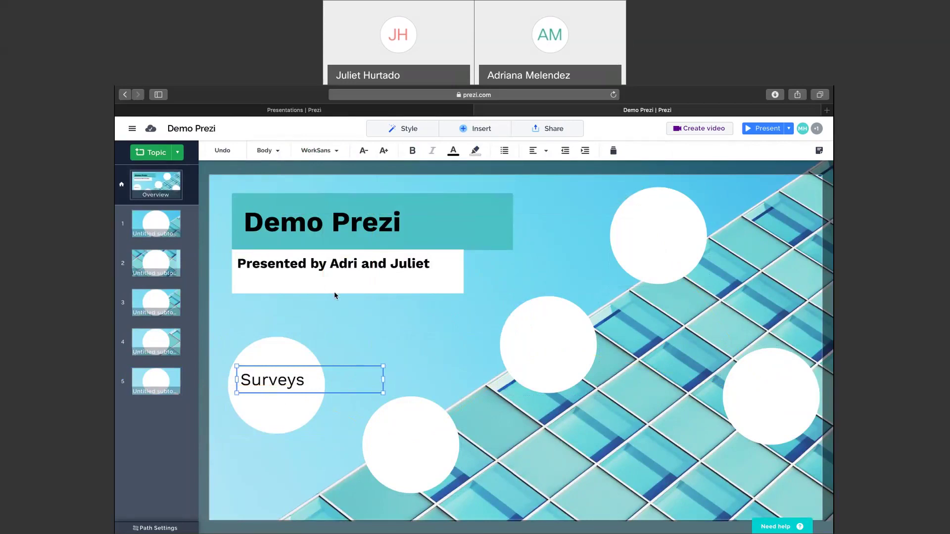
pyautogui.click(363, 151)
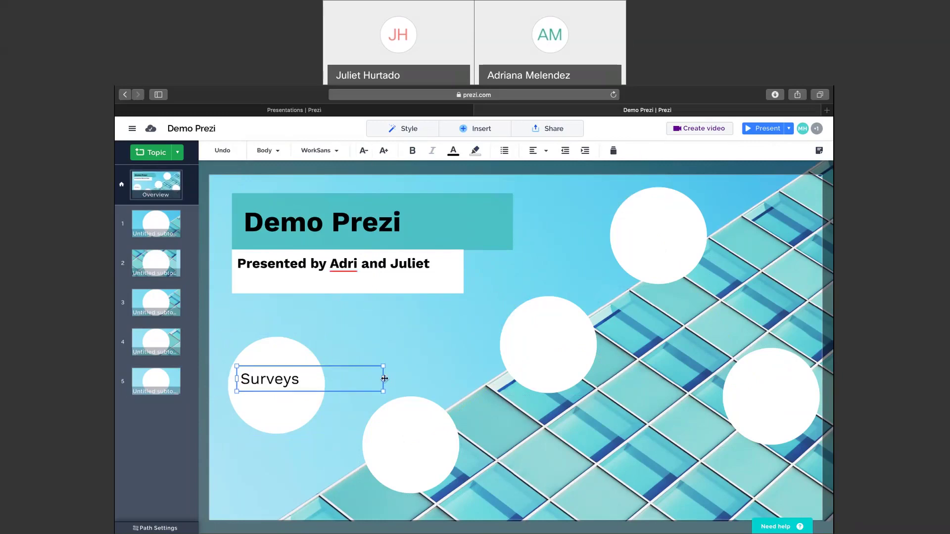
pyautogui.moveTo(383, 379); pyautogui.dragTo(306, 381)
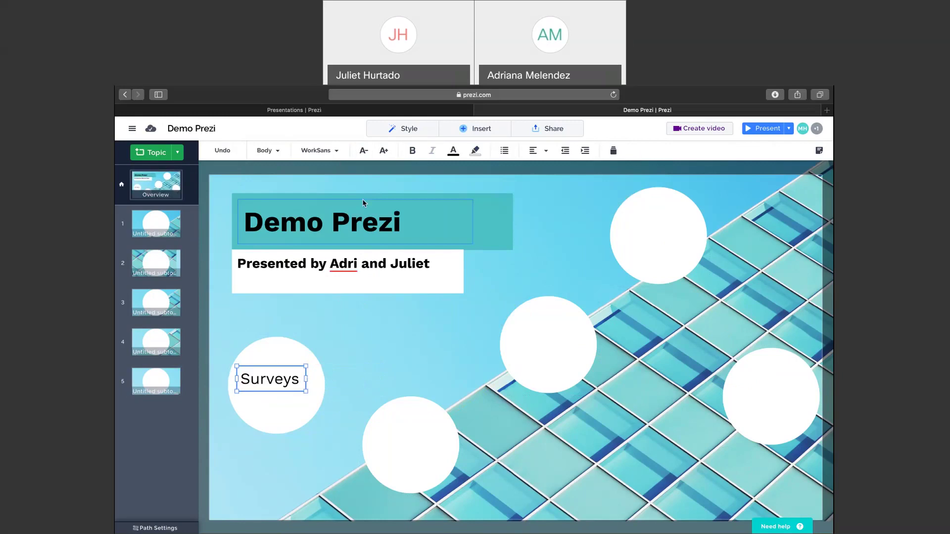
# Step: Change the Surveys label font to Abril Fatface and nudge it to the circle's centre
pyautogui.click(319, 151)
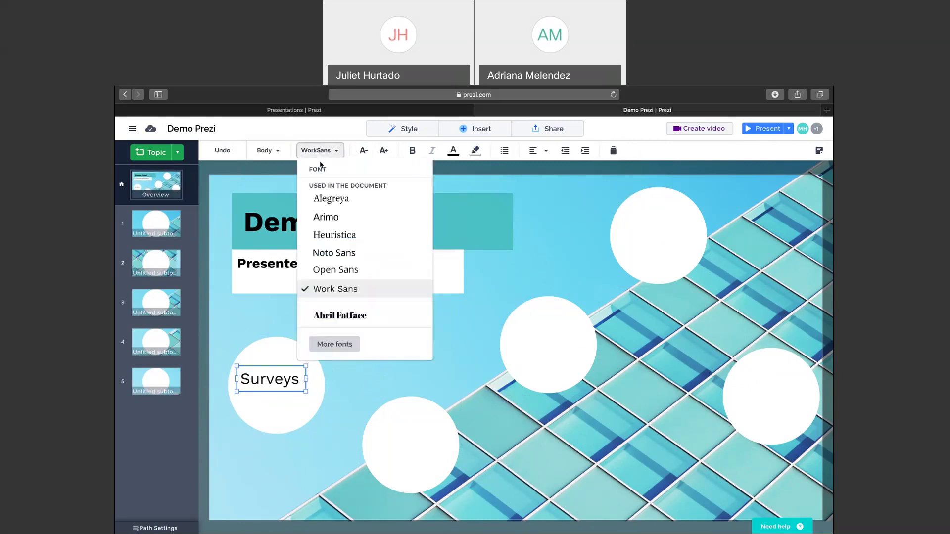
pyautogui.scroll(-1, 339, 243)
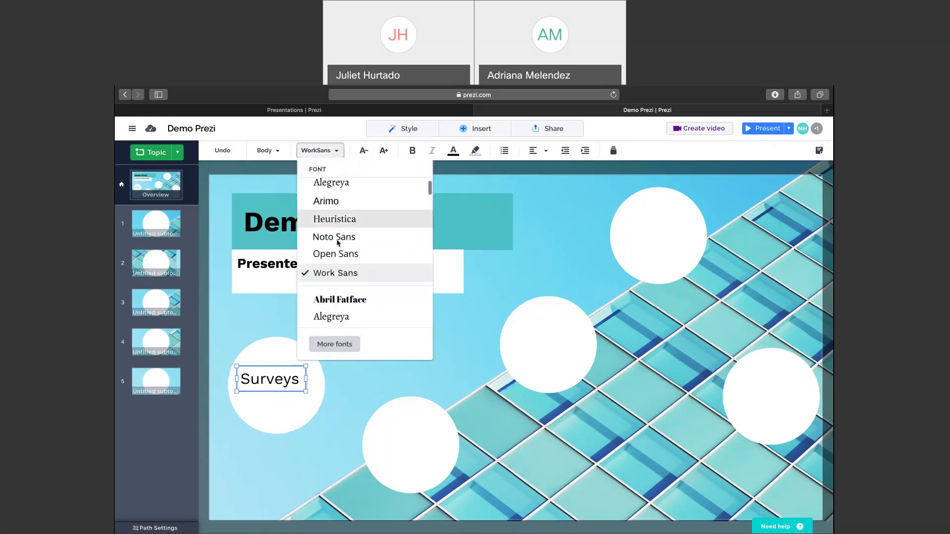
pyautogui.click(329, 299)
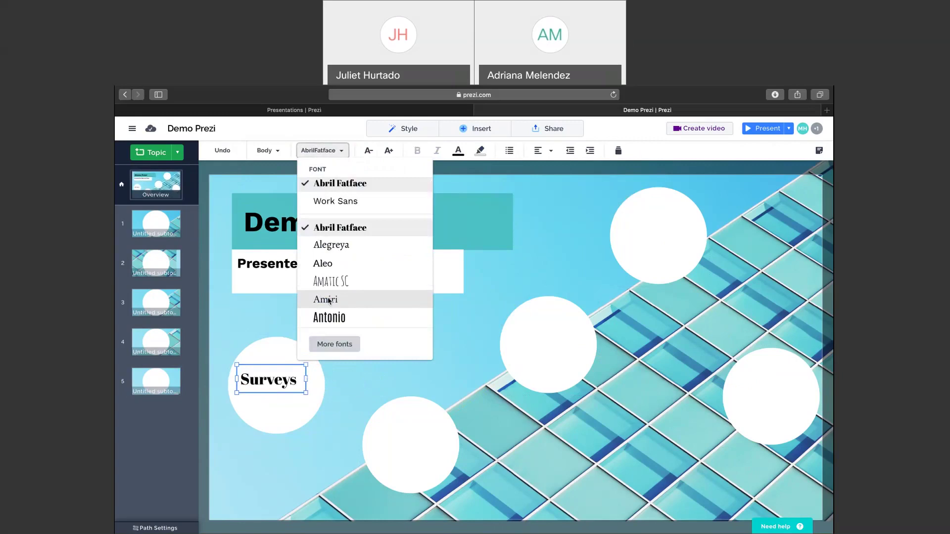
pyautogui.click(255, 331)
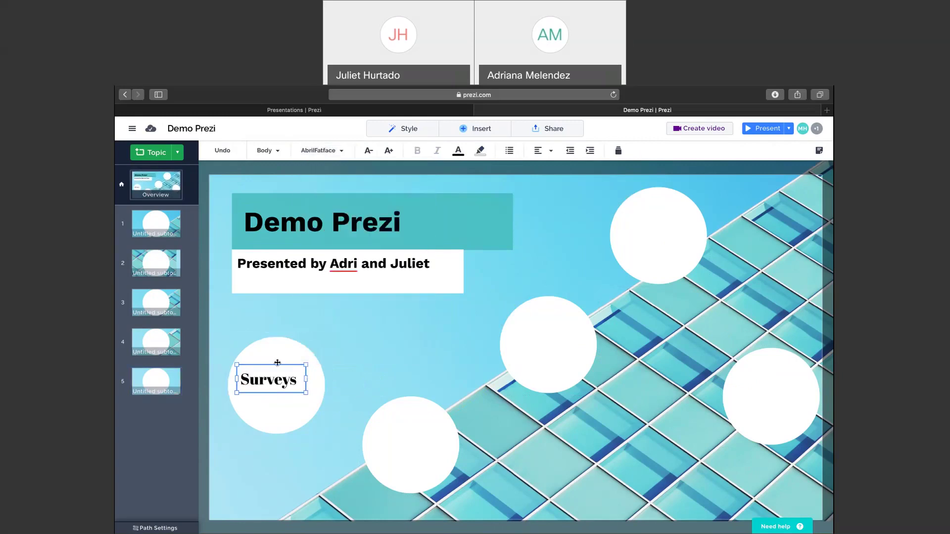
pyautogui.moveTo(277, 363); pyautogui.dragTo(280, 366)
pyautogui.click(357, 349)
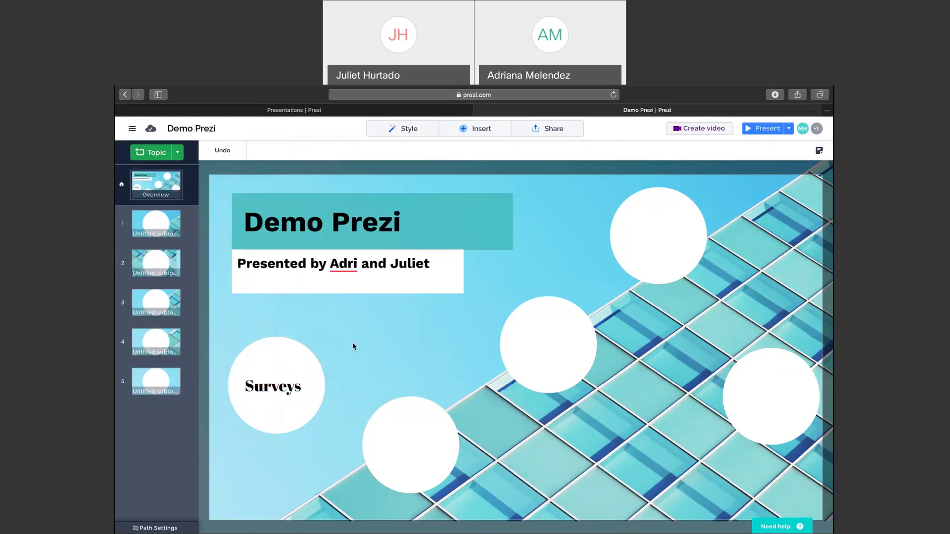
# Step: Apply the purple/yellow default palette from Style > Colors, giving the circles a yellow fill
pyautogui.click(282, 357)
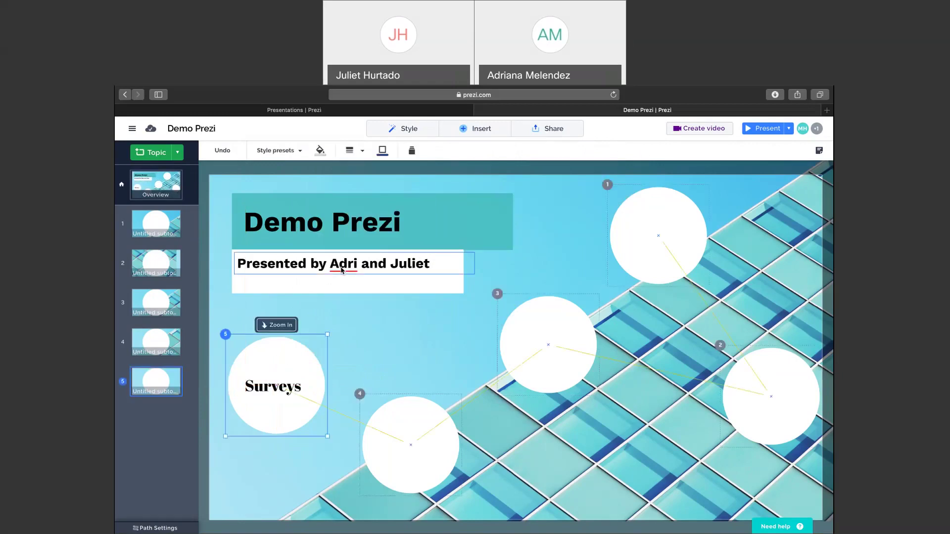
pyautogui.click(400, 133)
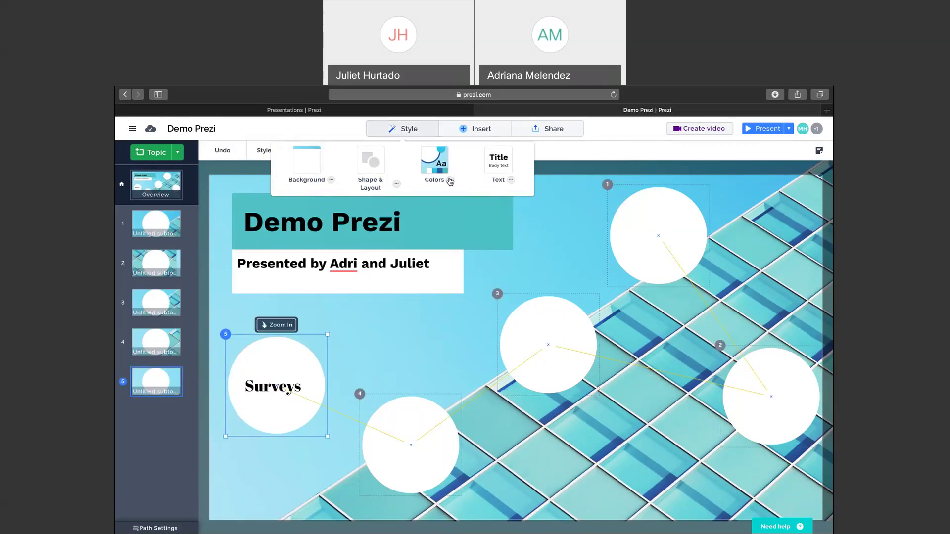
pyautogui.click(450, 181)
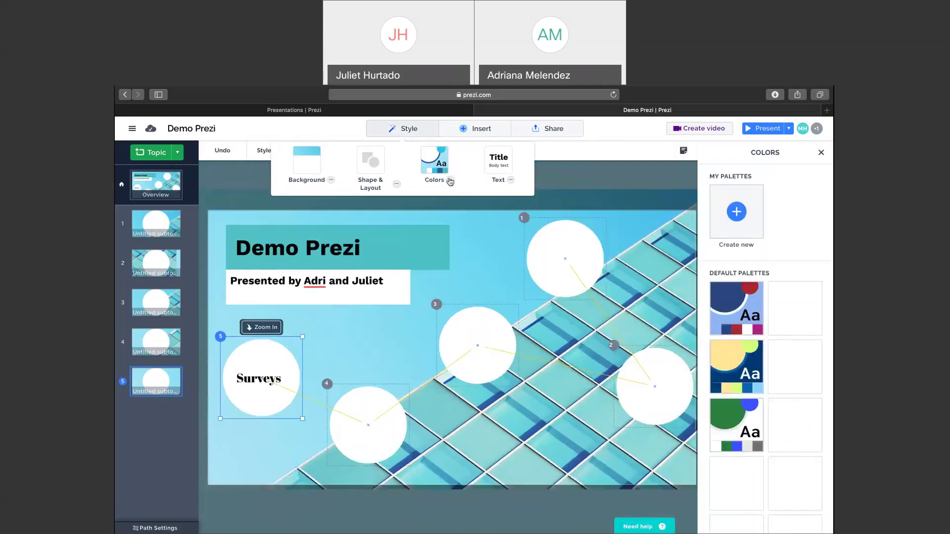
pyautogui.click(794, 426)
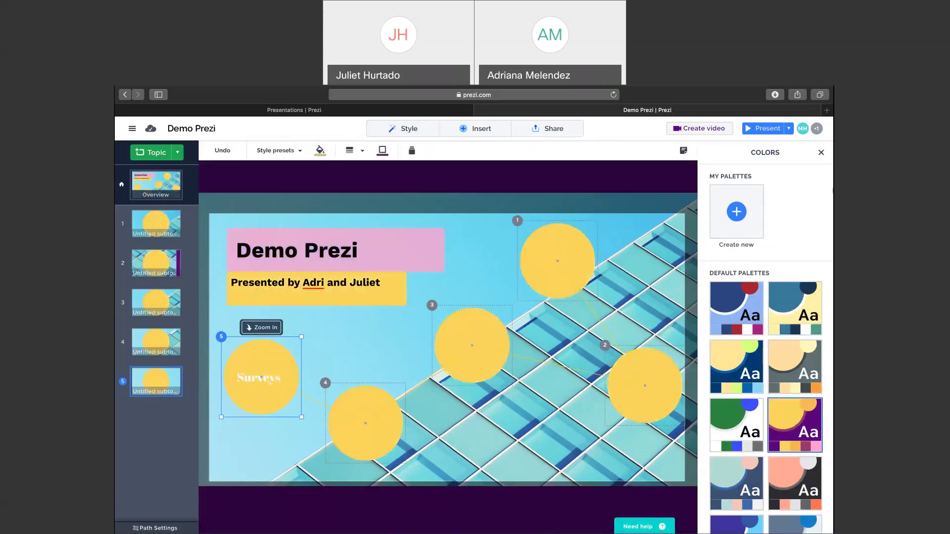
pyautogui.click(821, 153)
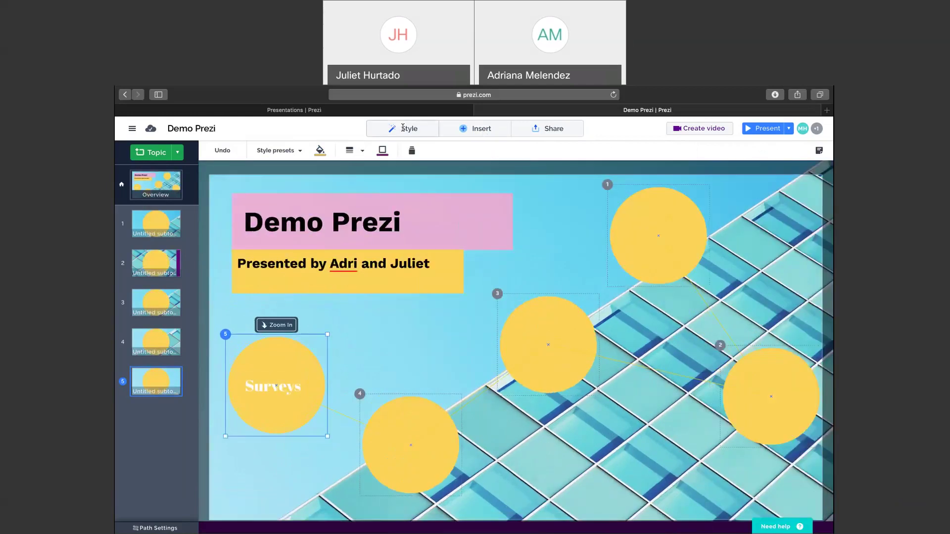
pyautogui.click(403, 129)
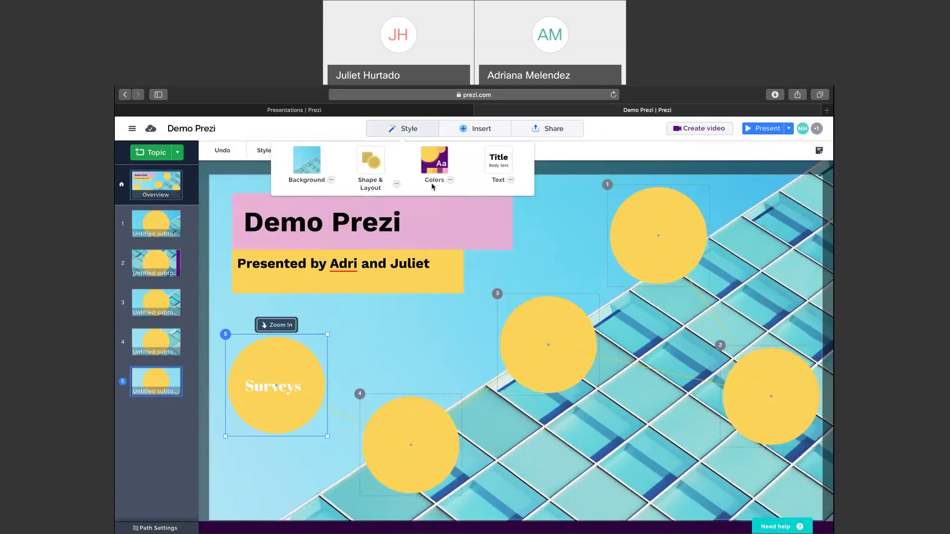
pyautogui.click(396, 185)
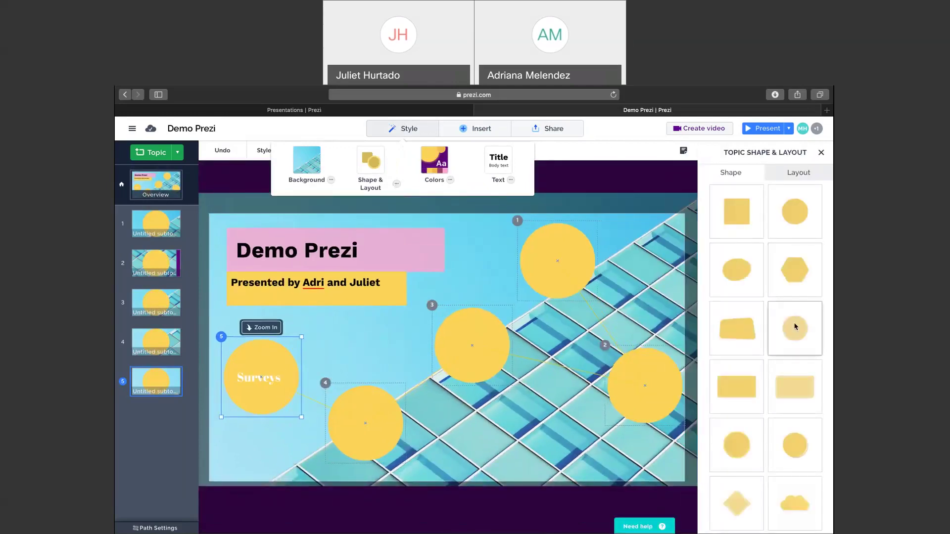
pyautogui.click(795, 327)
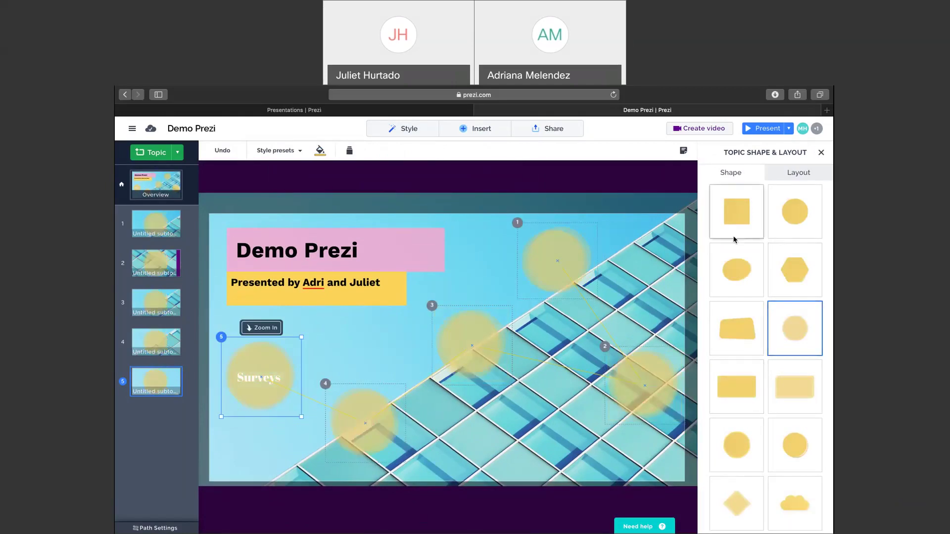
pyautogui.click(740, 221)
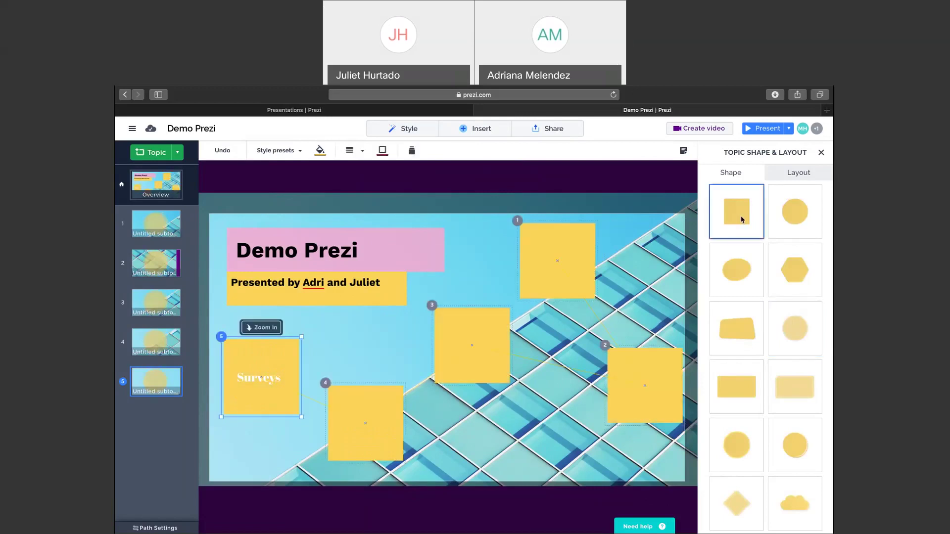
pyautogui.click(804, 214)
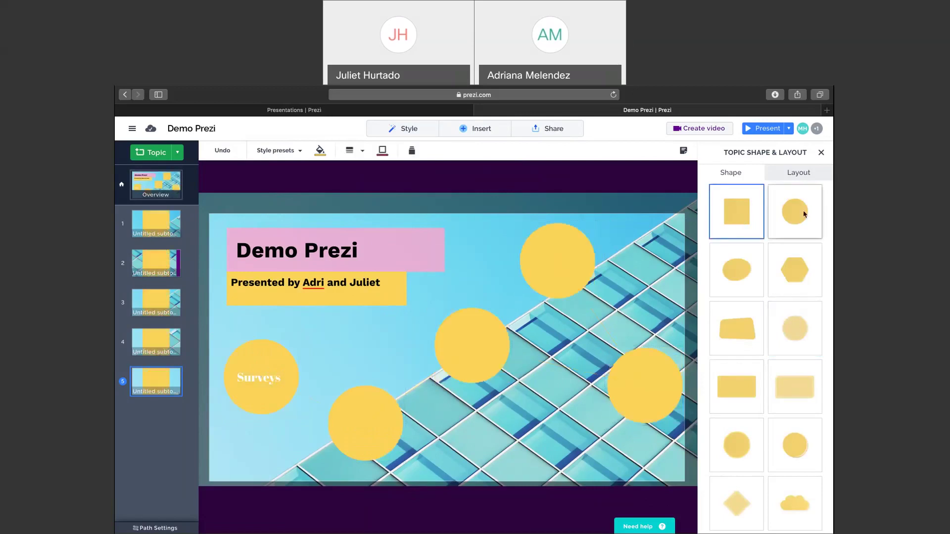
pyautogui.click(822, 153)
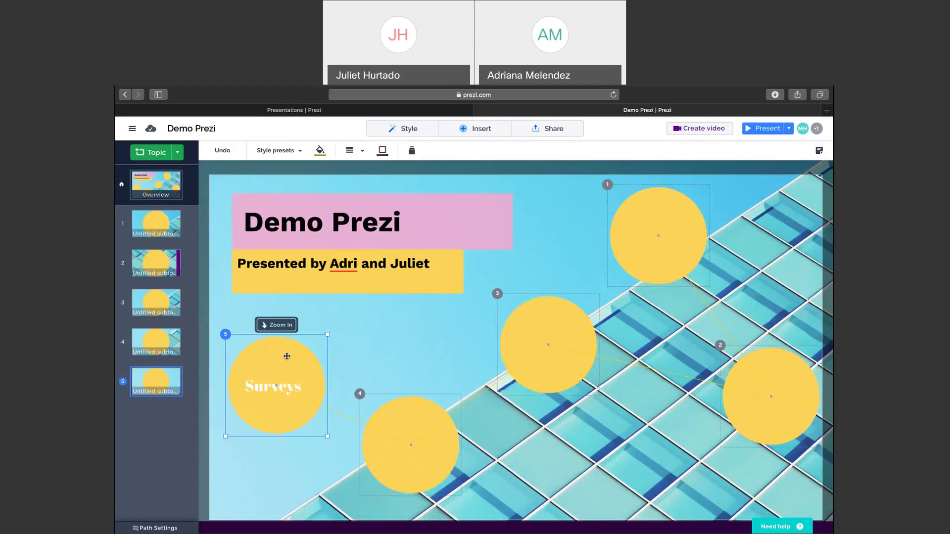
# Step: Zoom into topic 5 and type 'Surveys' as its subtopic's title
pyautogui.doubleClick(155, 386)
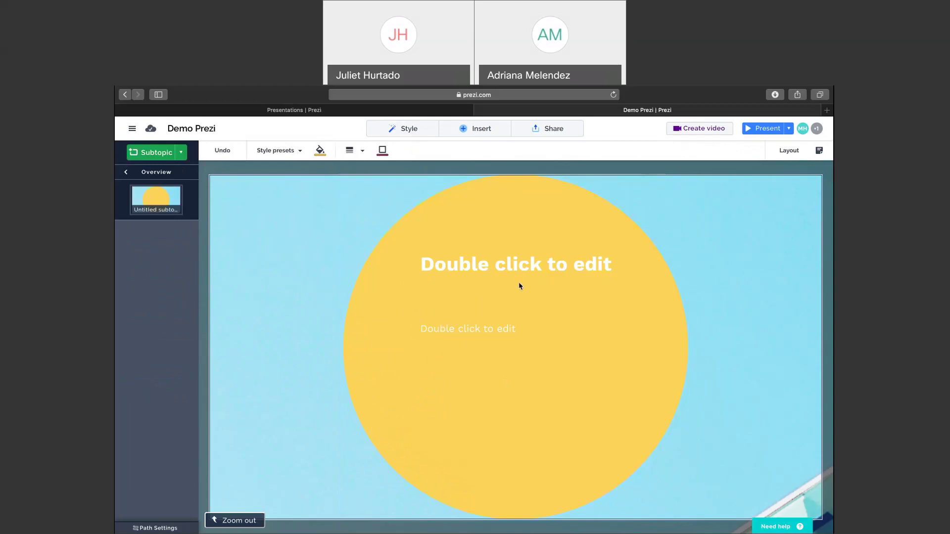
pyautogui.click(524, 267)
pyautogui.doubleClick(524, 267)
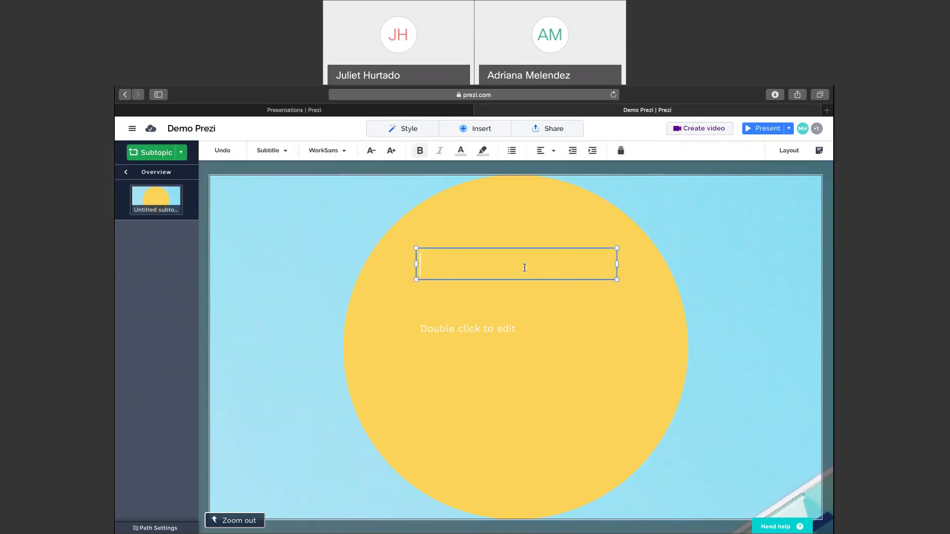
pyautogui.write('Surveys')
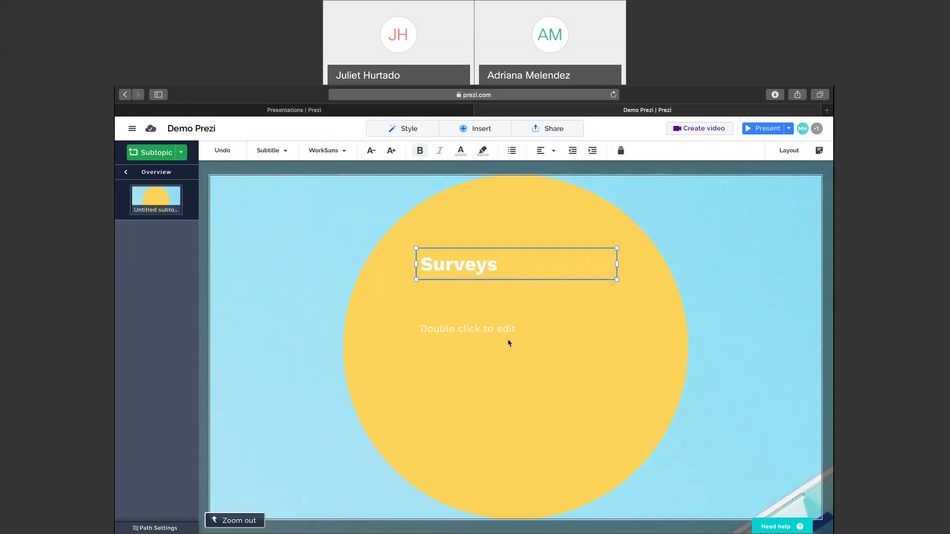
pyautogui.click(567, 350)
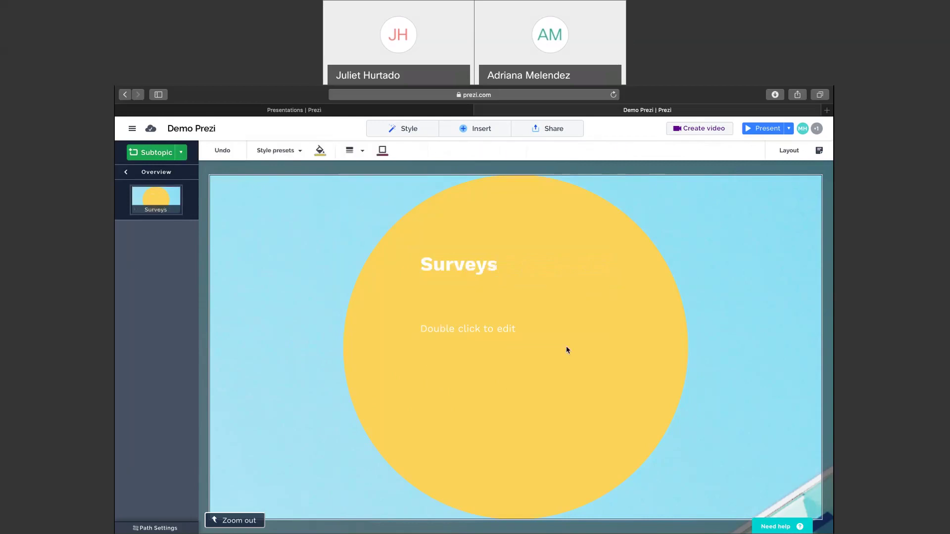
pyautogui.doubleClick(502, 332)
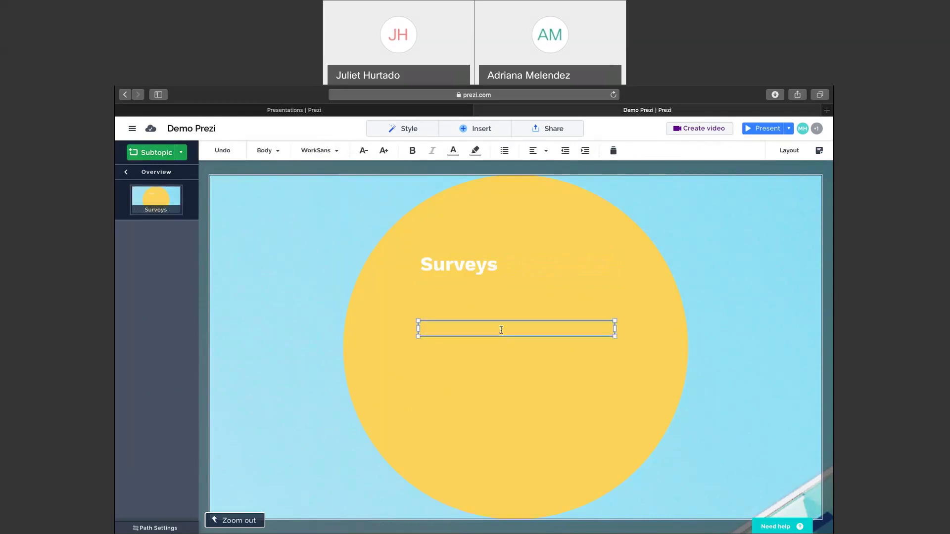
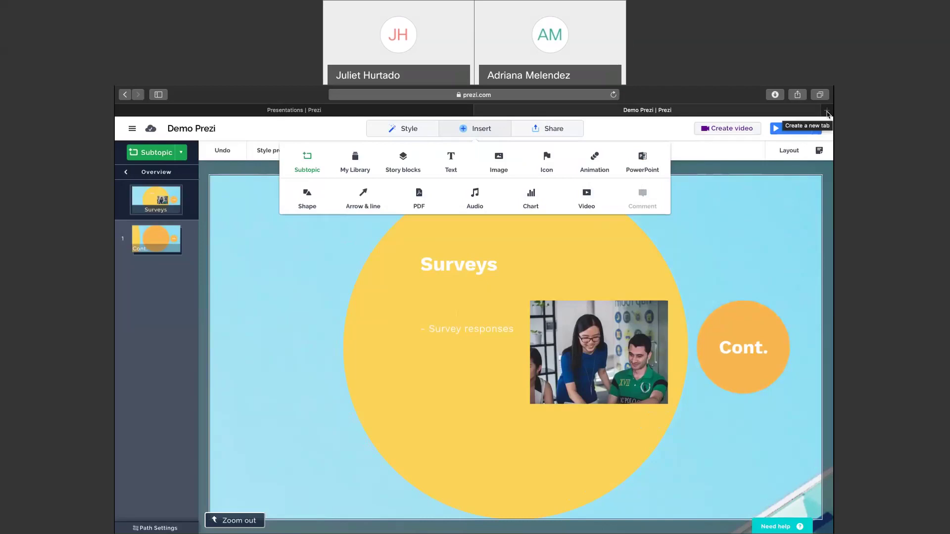
# Step: Load youtube.com in a new browser tab
pyautogui.click(827, 111)
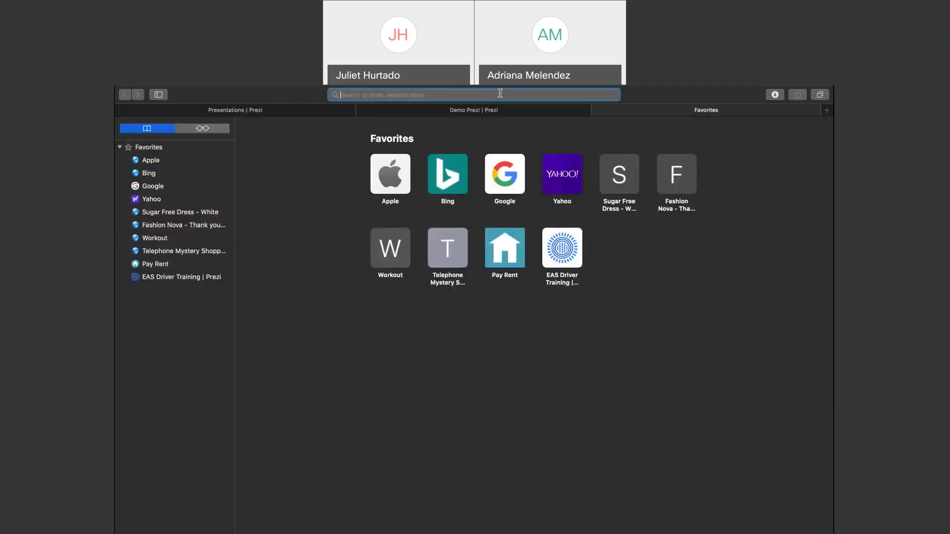
pyautogui.write('youtube.com')
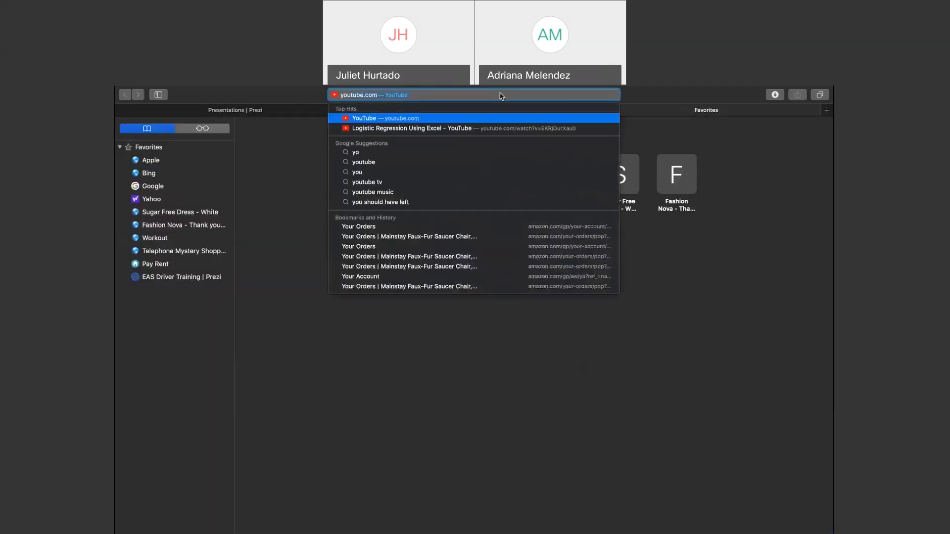
pyautogui.press('Return')
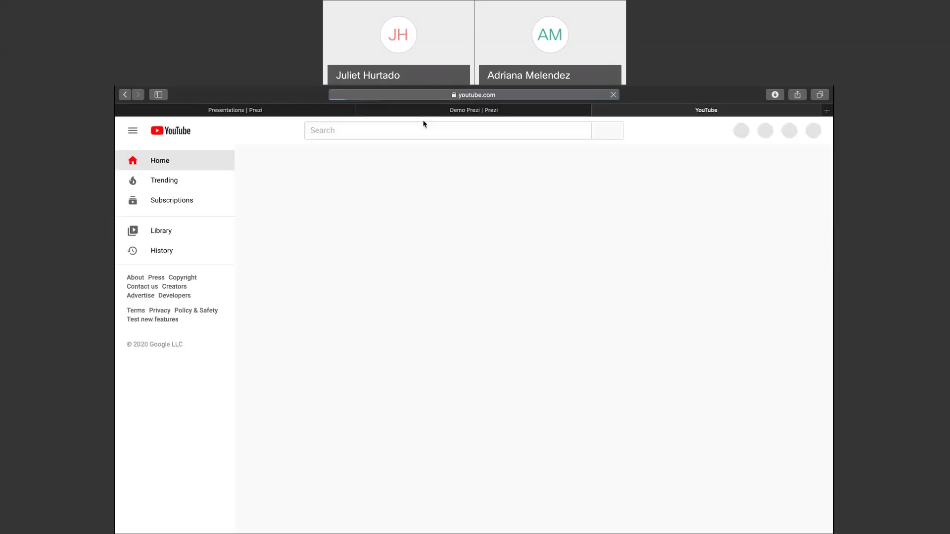
# Step: Search YouTube for 'ea sween' and open the EAS Company Overview video
pyautogui.click(398, 130)
pyautogui.write('eas')
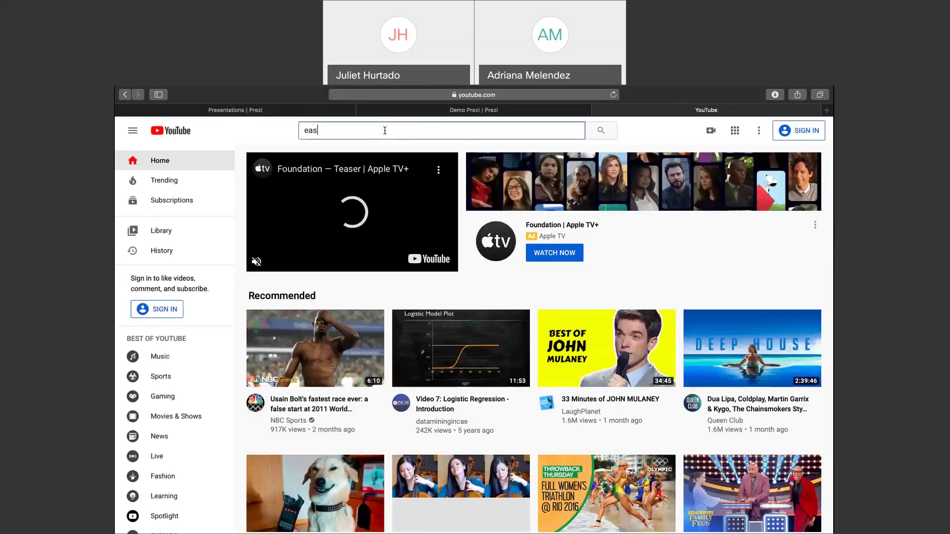
pyautogui.press('BackSpace')
pyautogui.write('sween')
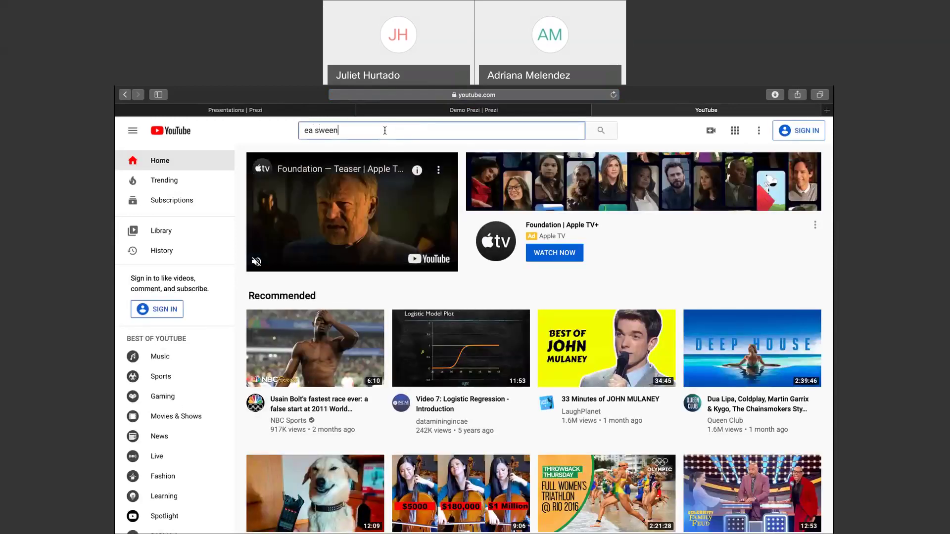
pyautogui.press('Return')
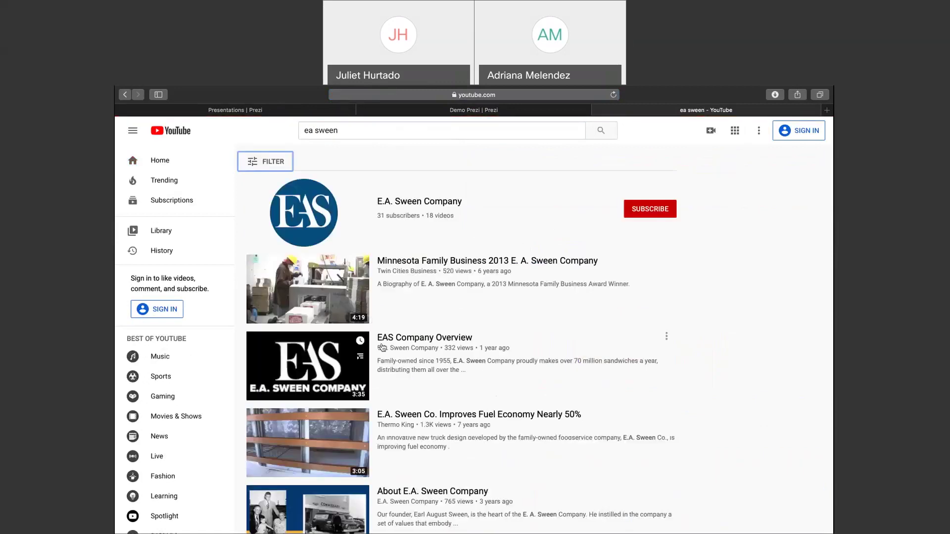
pyautogui.click(433, 320)
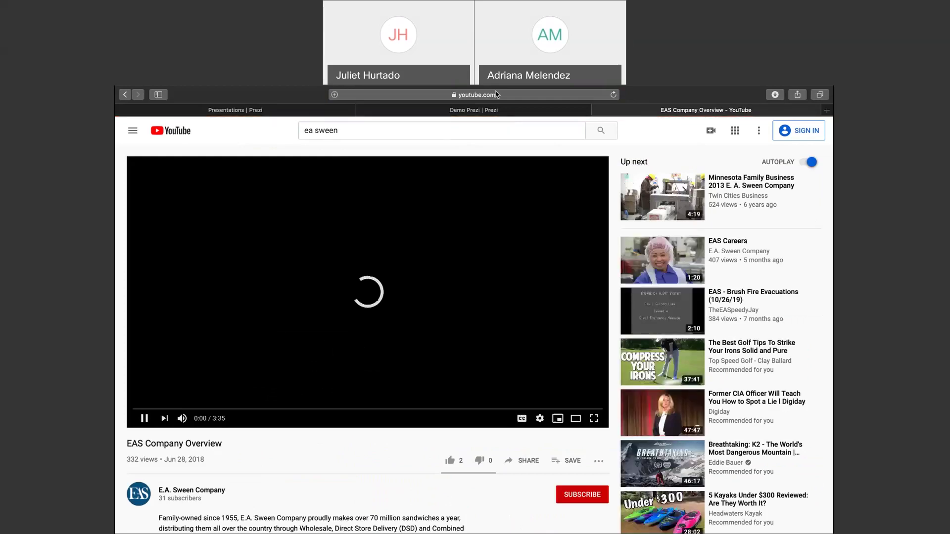
# Step: Copy the video's web address from the address bar and close the YouTube tab
pyautogui.click(475, 95)
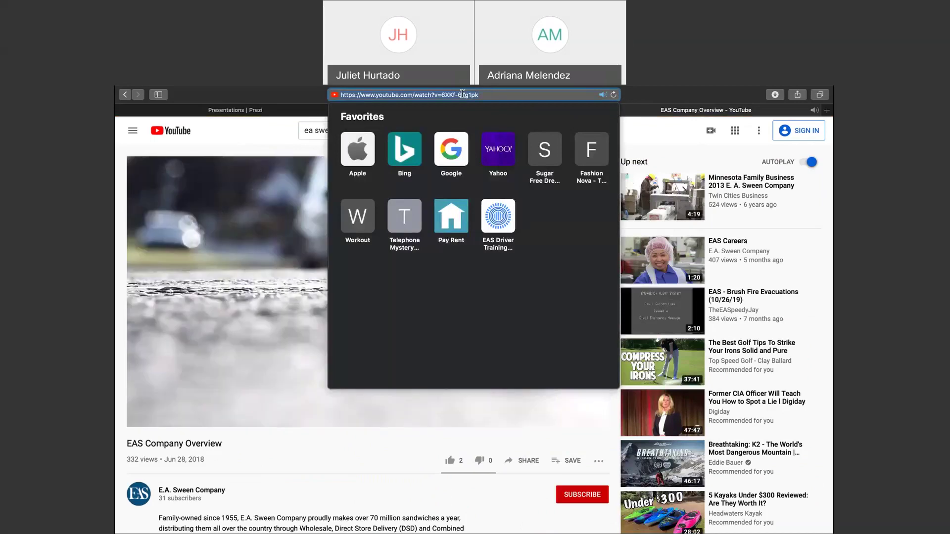
pyautogui.rightClick(462, 94)
pyautogui.click(482, 105)
pyautogui.click(601, 114)
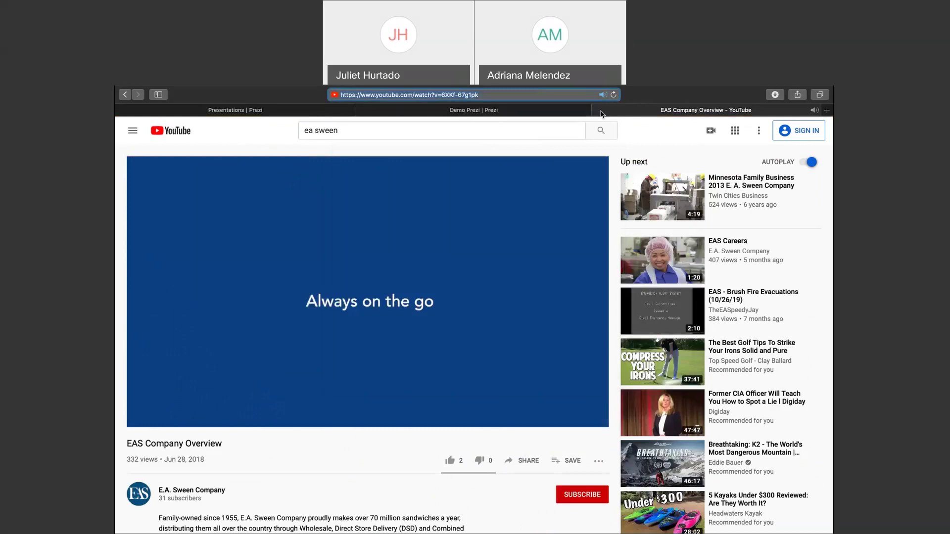
pyautogui.click(601, 111)
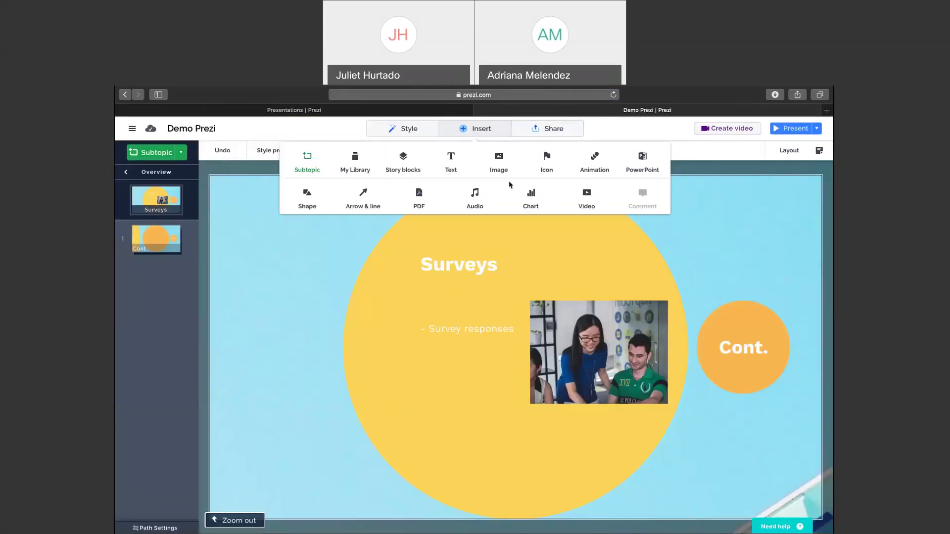
# Step: Zoom into the Cont. topic and embed the EAS Company Overview video from its pasted YouTube URL
pyautogui.click(734, 337)
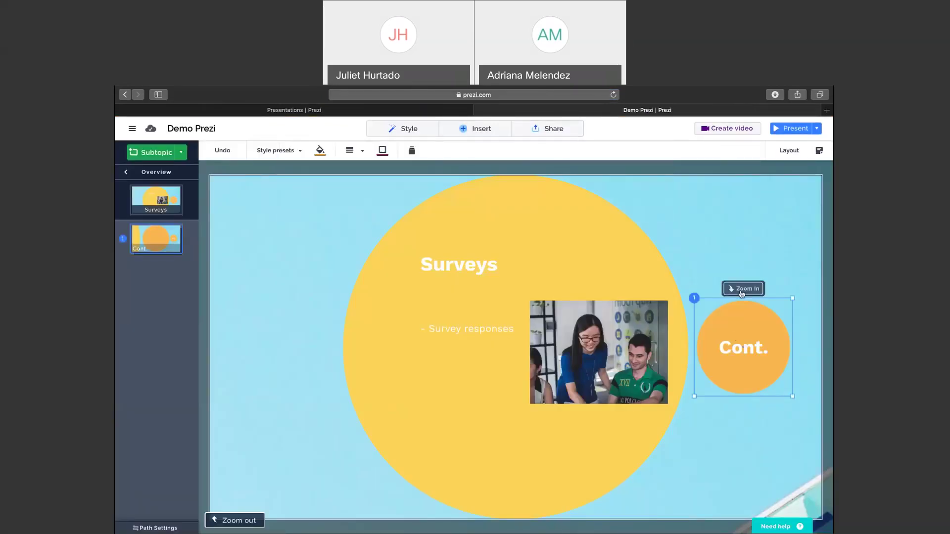
pyautogui.click(741, 294)
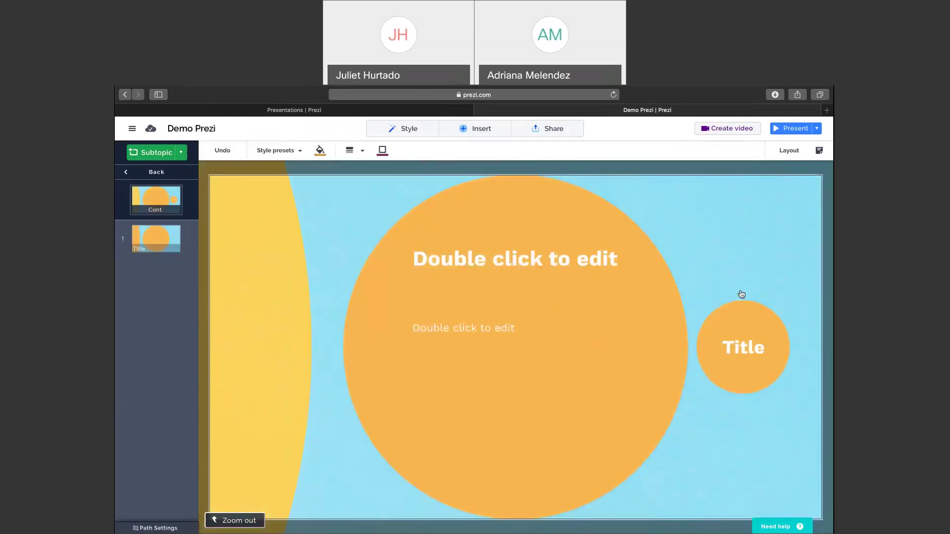
pyautogui.click(480, 127)
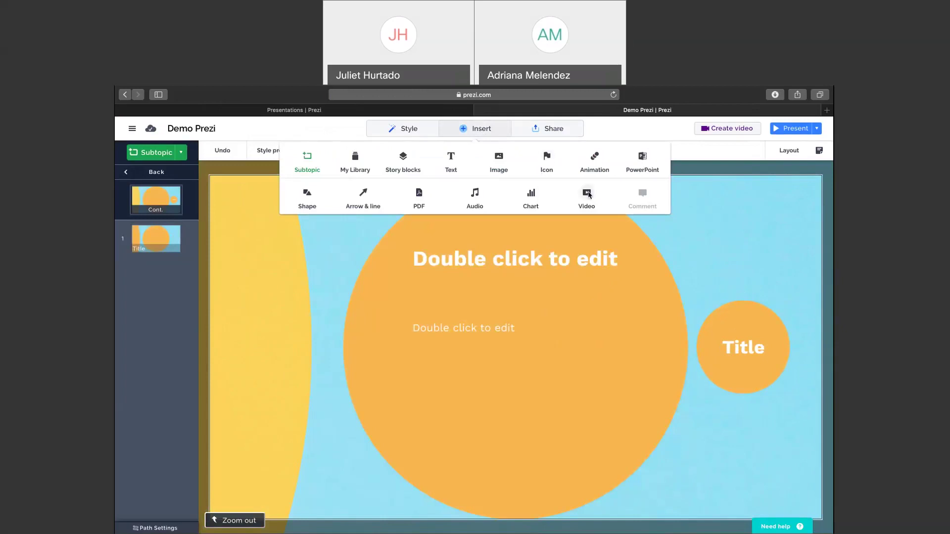
pyautogui.click(587, 194)
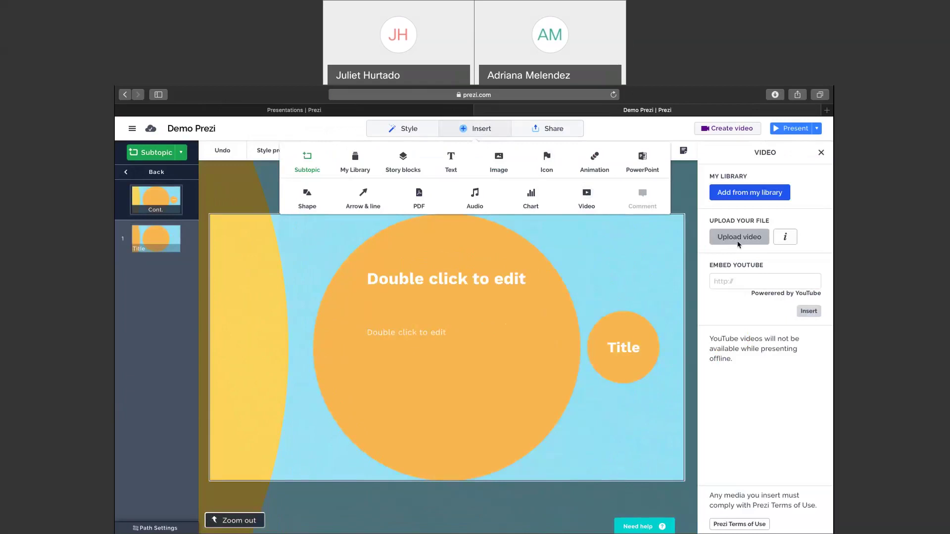
pyautogui.click(745, 282)
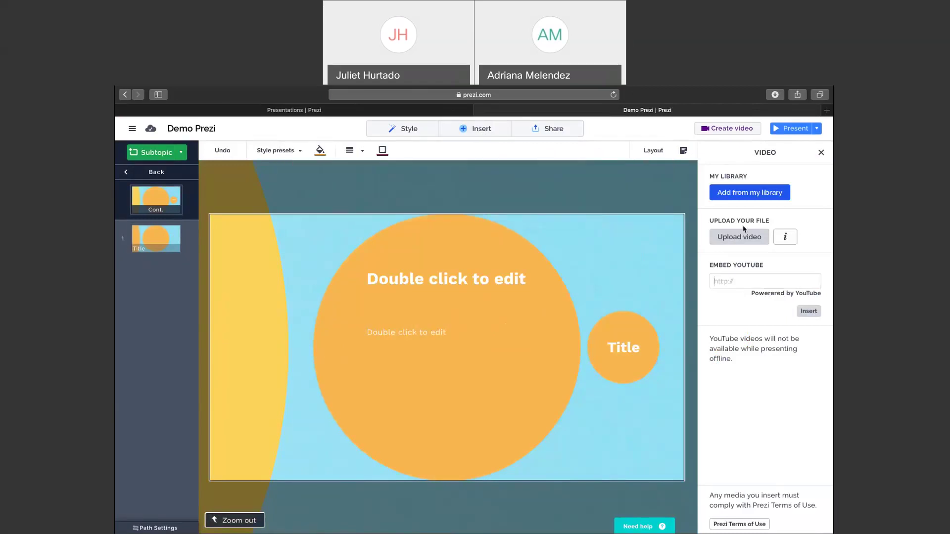
pyautogui.rightClick(725, 281)
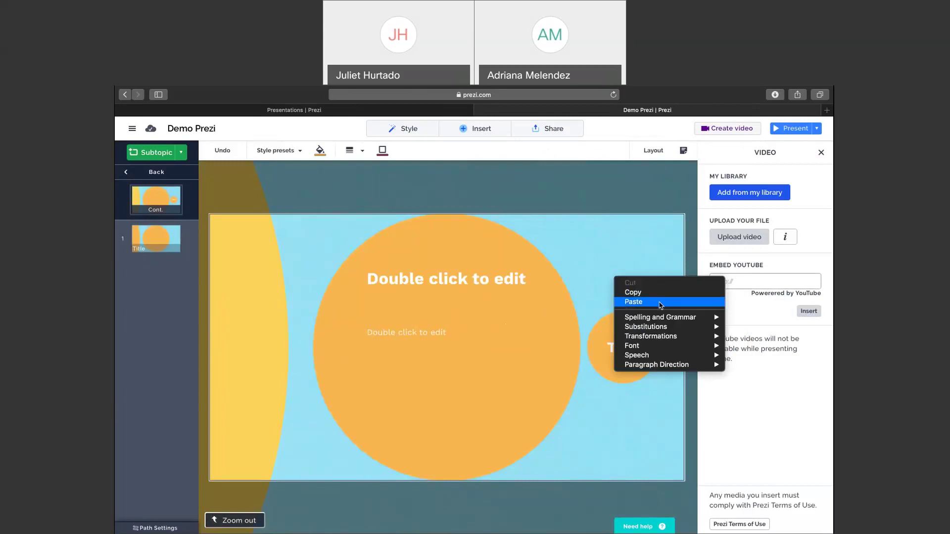
pyautogui.click(661, 303)
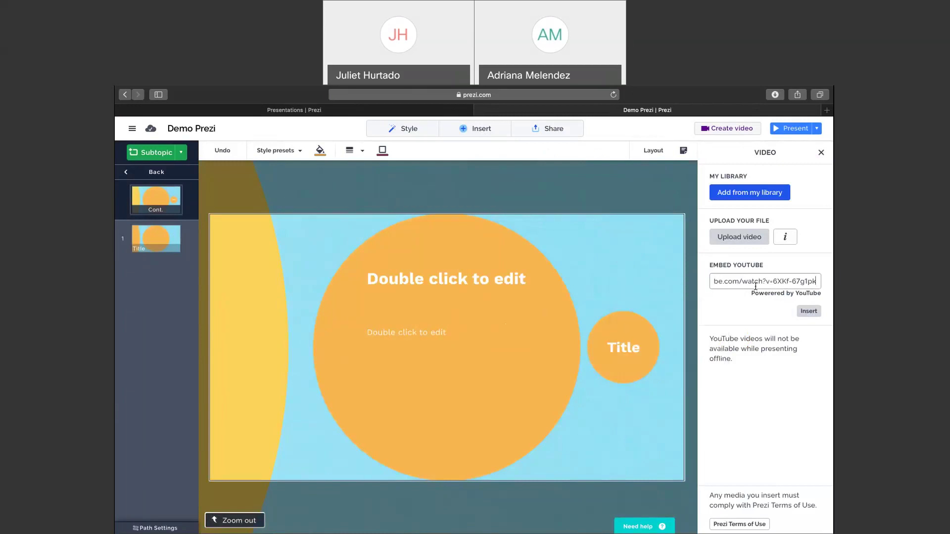
pyautogui.click(809, 312)
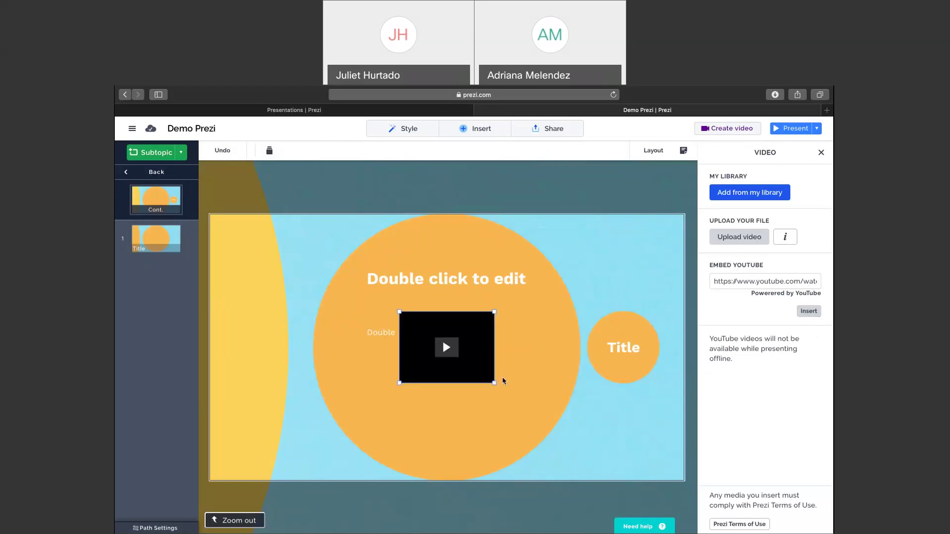
# Step: Enlarge the embedded video and move it left and up to centre it in the orange circle
pyautogui.click(821, 154)
pyautogui.moveTo(577, 393); pyautogui.dragTo(631, 434)
pyautogui.moveTo(490, 382); pyautogui.dragTo(466, 360)
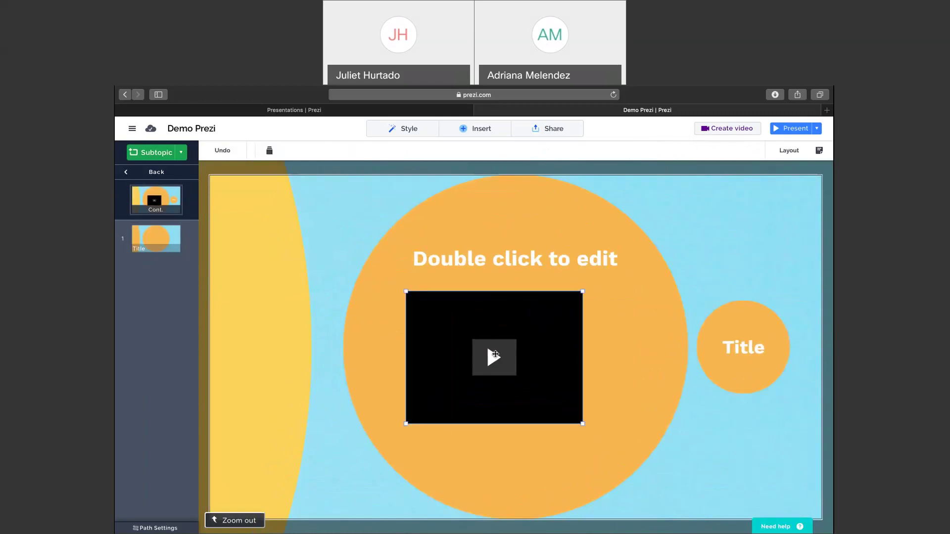
pyautogui.click(495, 354)
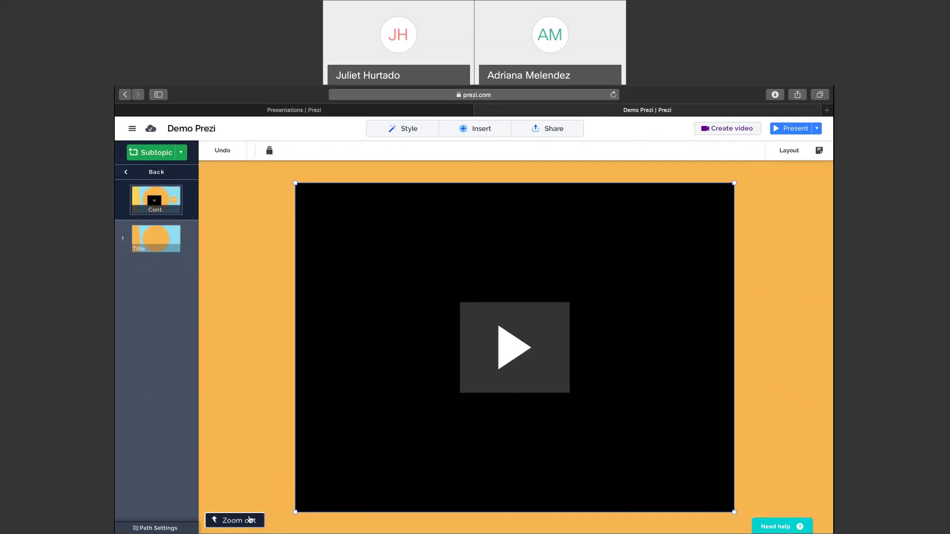
pyautogui.click(250, 519)
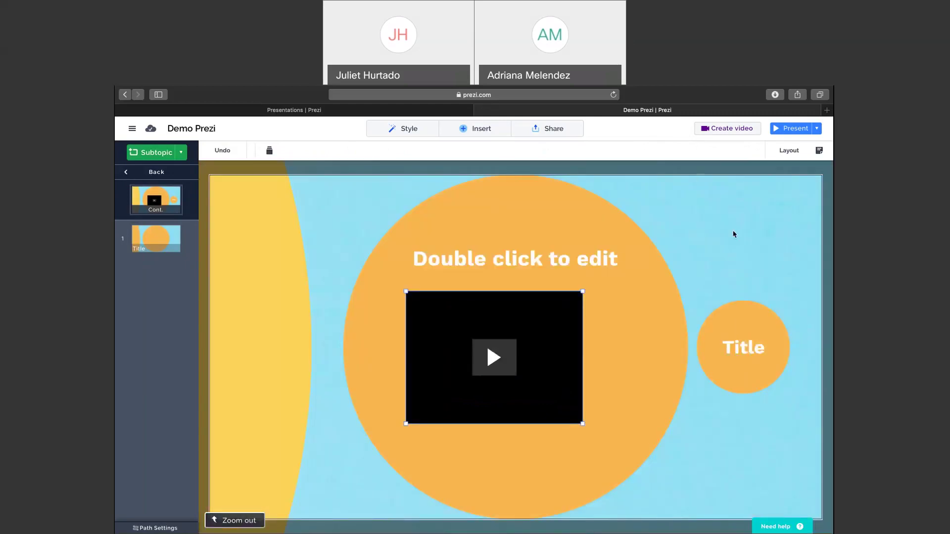
pyautogui.click(791, 130)
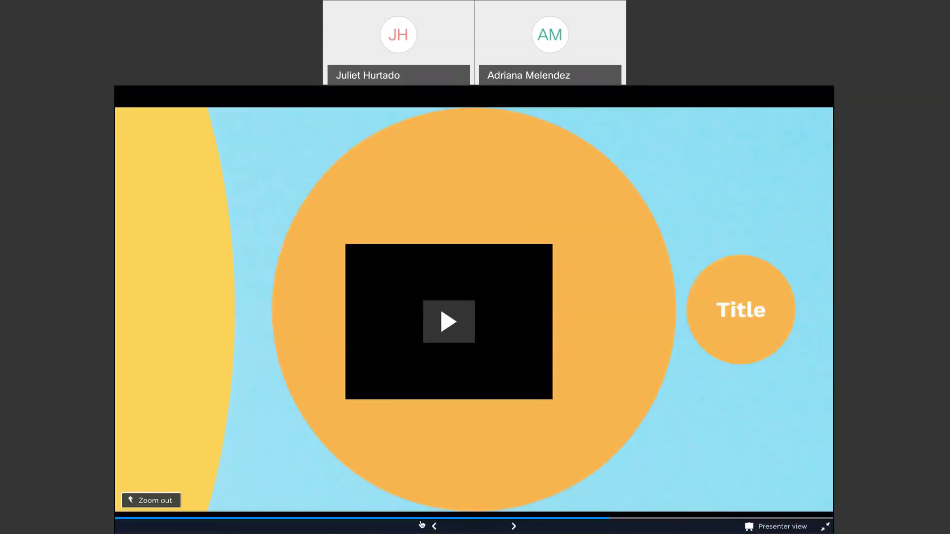
pyautogui.click(436, 527)
pyautogui.click(435, 526)
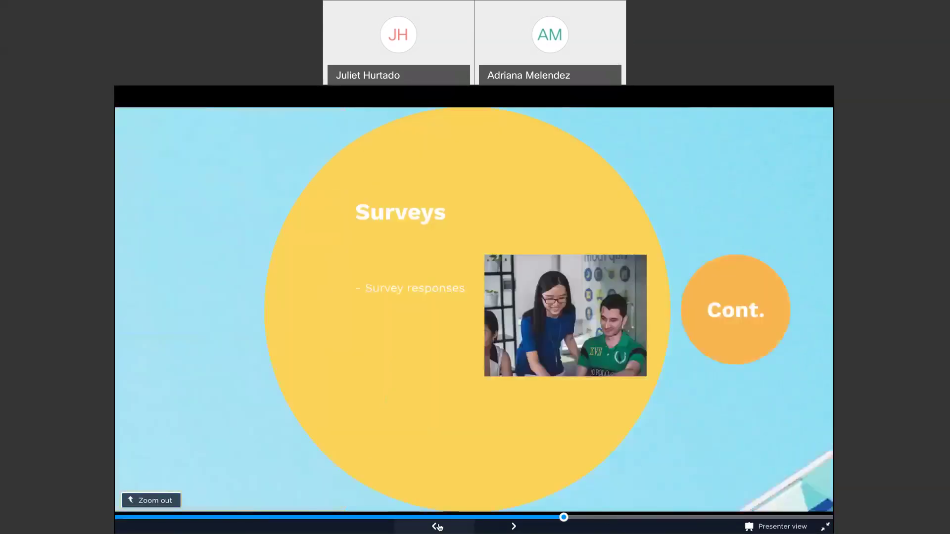
pyautogui.click(515, 527)
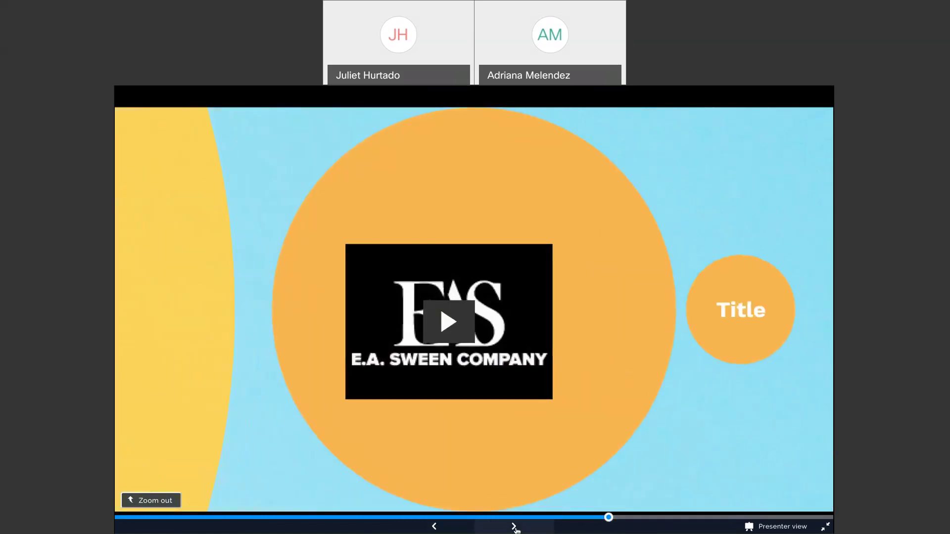
pyautogui.click(514, 527)
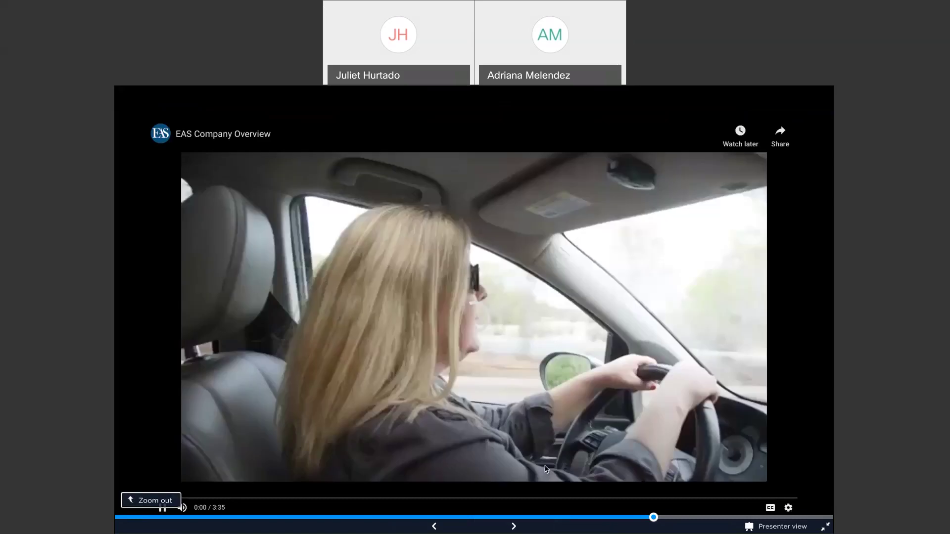
pyautogui.press('Escape')
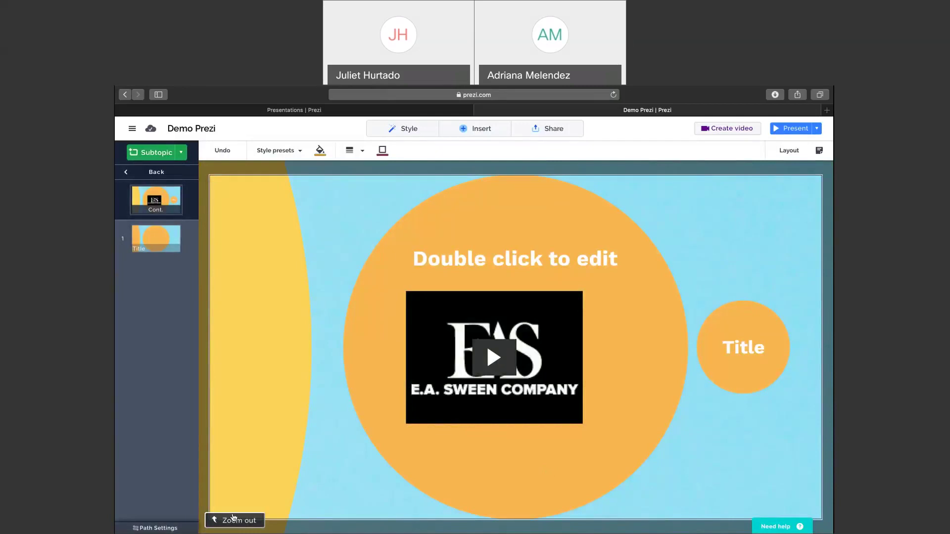
# Step: Zoom out twice from the Cont. topic to the full presentation overview
pyautogui.click(238, 522)
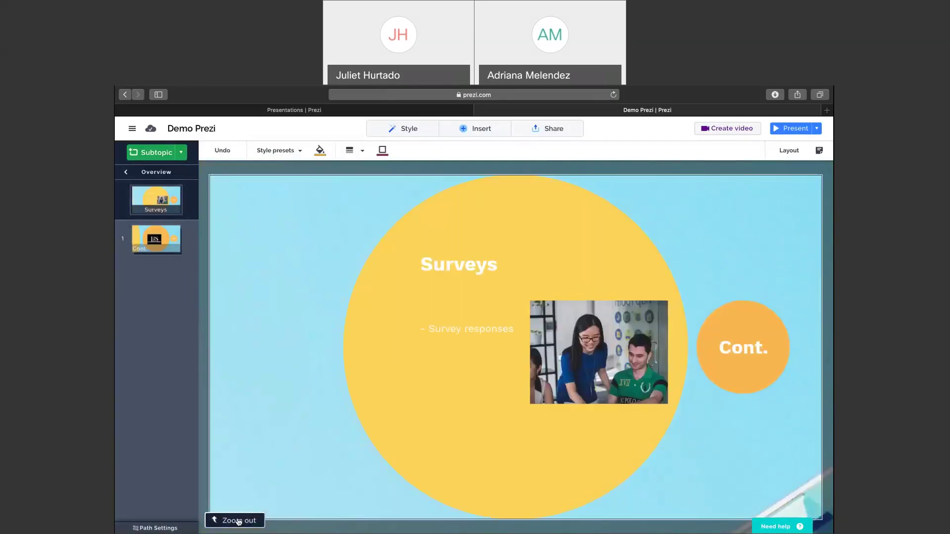
pyautogui.click(238, 522)
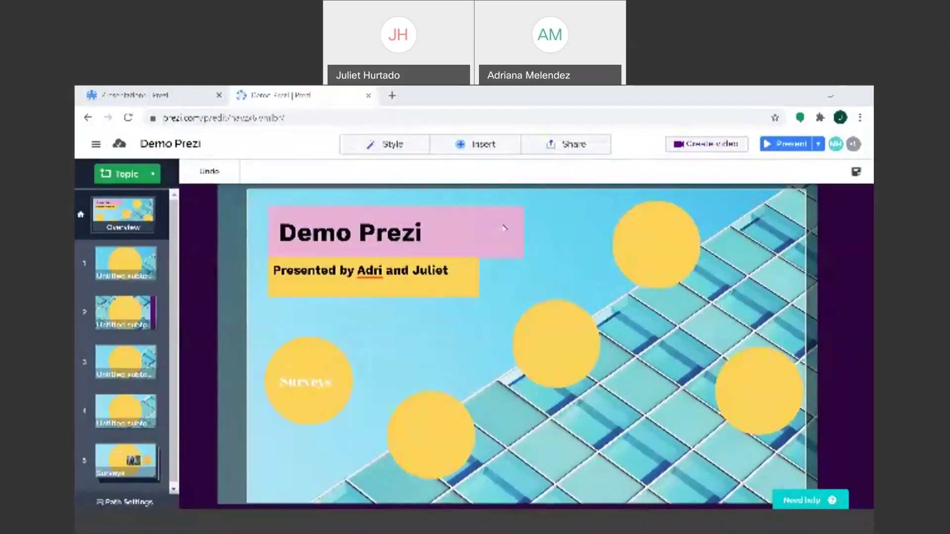
# Step: Zoom from the overview into the Surveys circle's topic
pyautogui.click(417, 242)
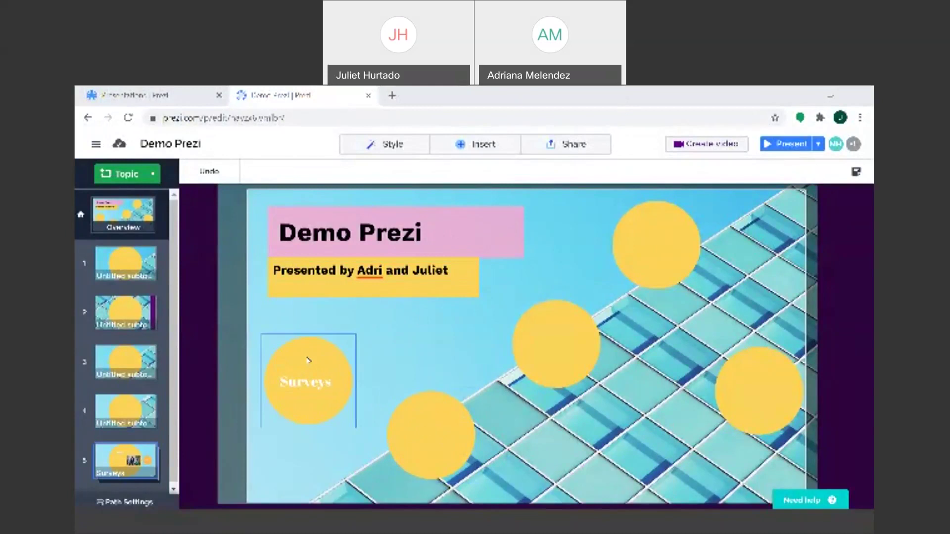
pyautogui.click(307, 357)
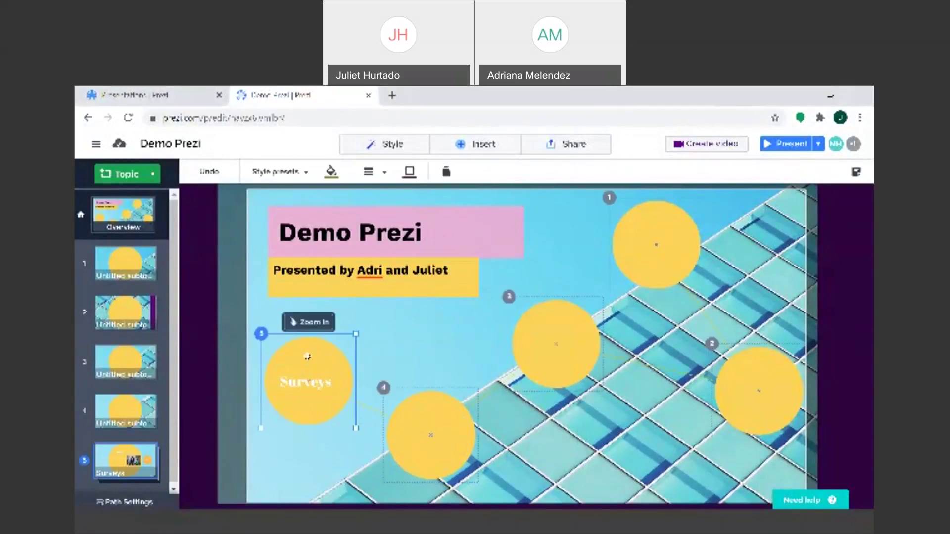
pyautogui.click(307, 357)
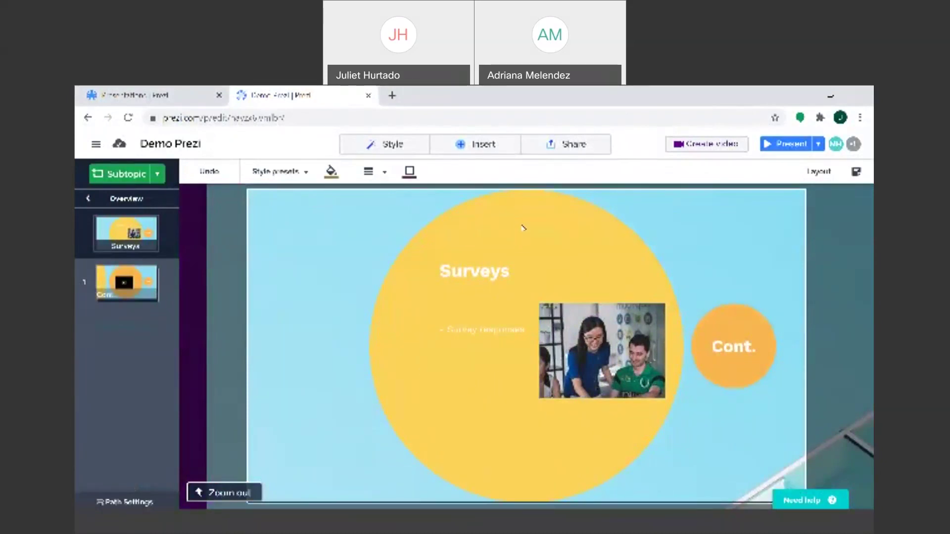
# Step: Add audio to the Surveys topic with Insert > Audio and choose Upload audio
pyautogui.click(482, 145)
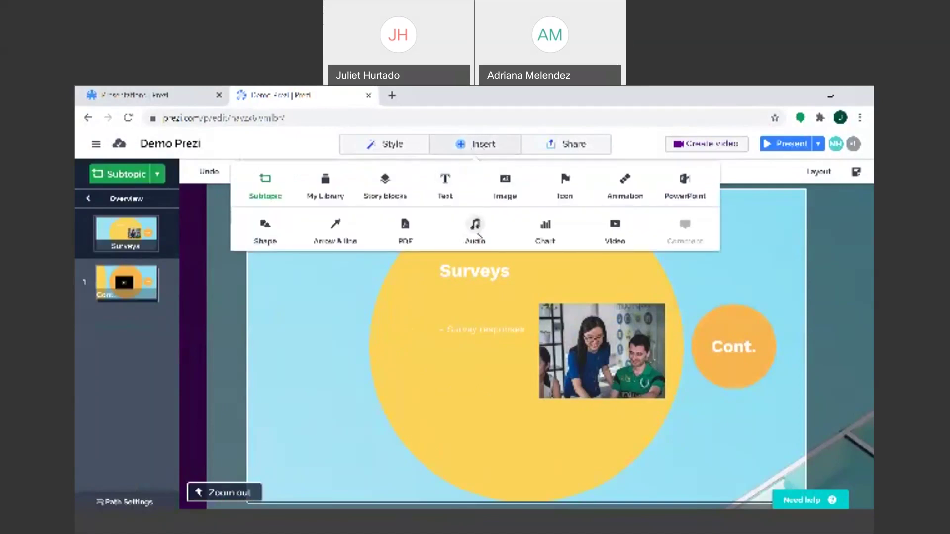
pyautogui.click(478, 236)
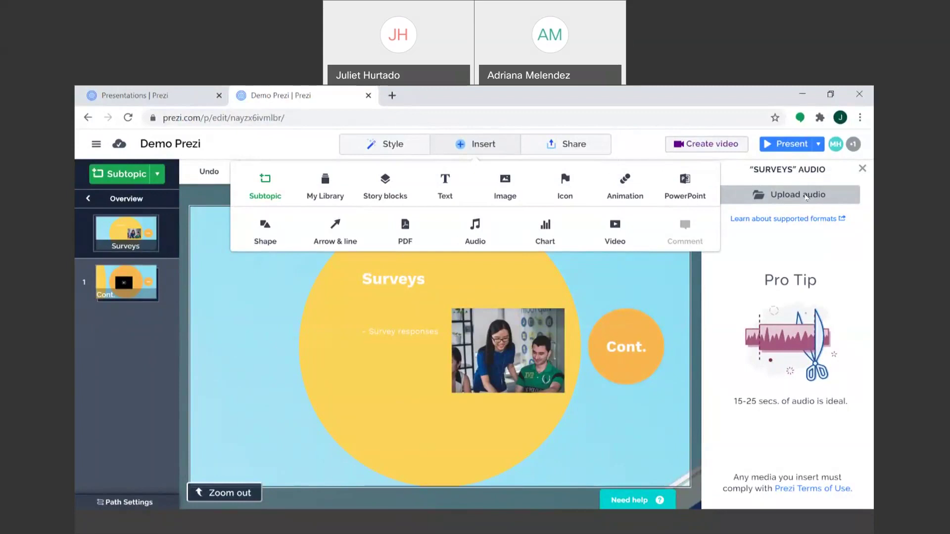
pyautogui.click(806, 195)
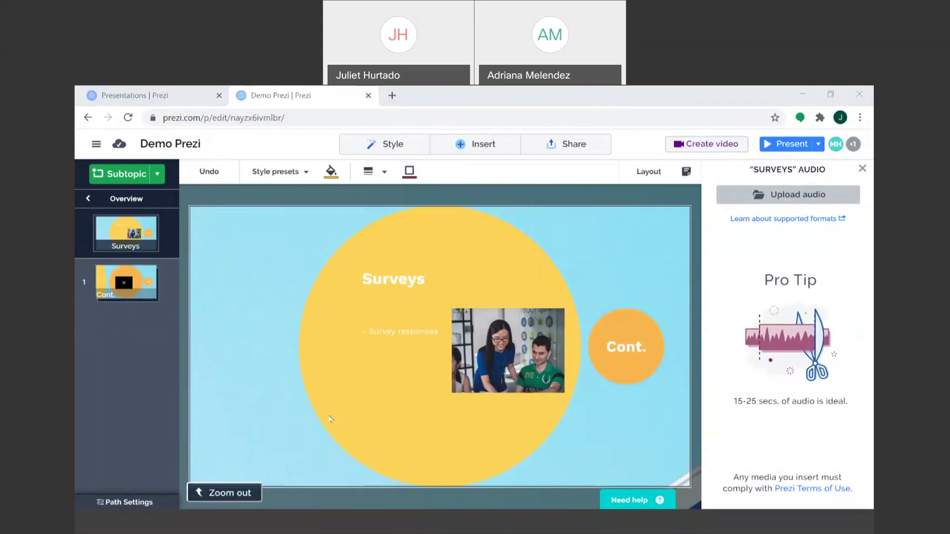
# Step: Upload the 10-second audio clip to the Surveys topic, then go back to the Overview
pyautogui.click(333, 439)
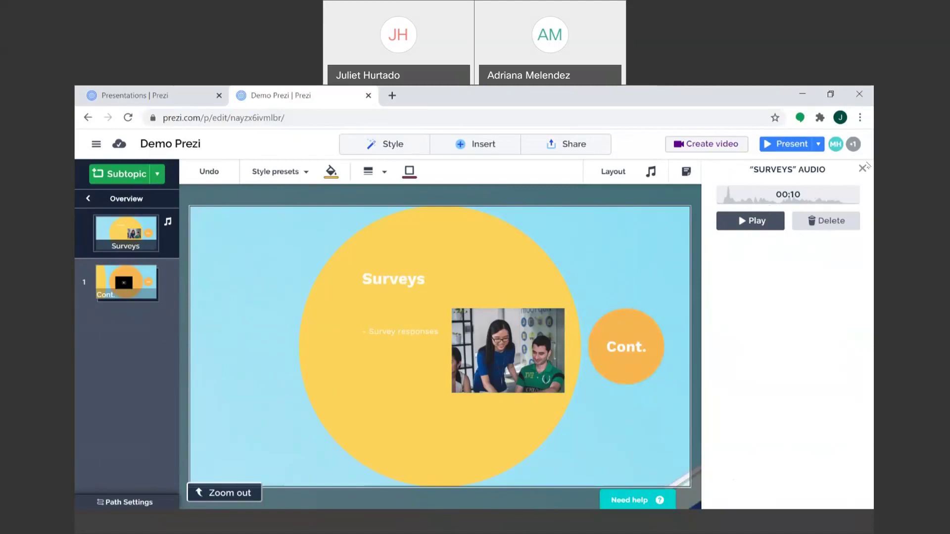
pyautogui.rightClick(865, 169)
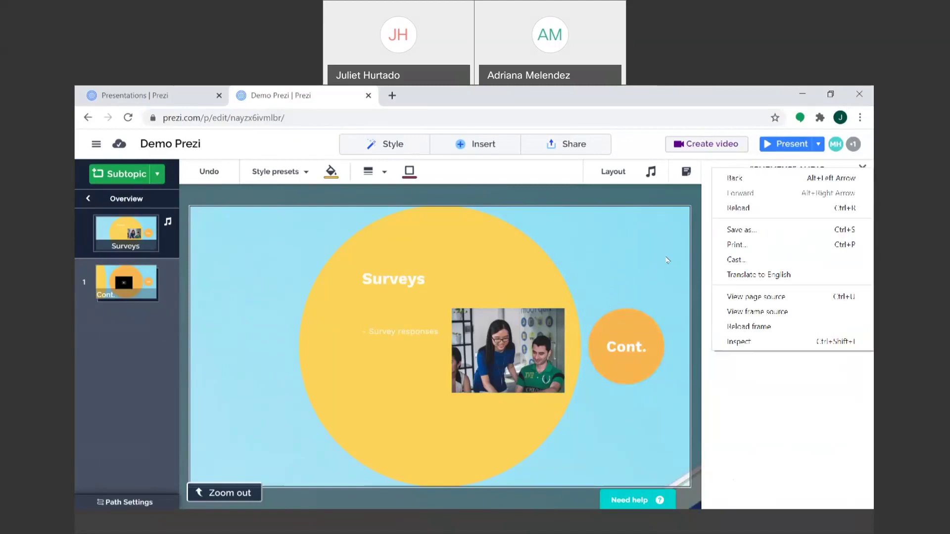
pyautogui.click(668, 260)
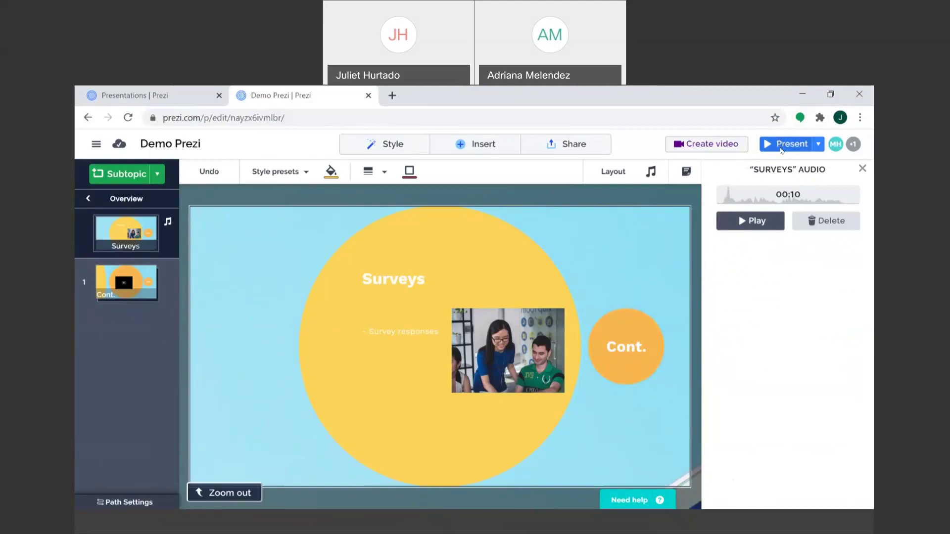
pyautogui.click(606, 362)
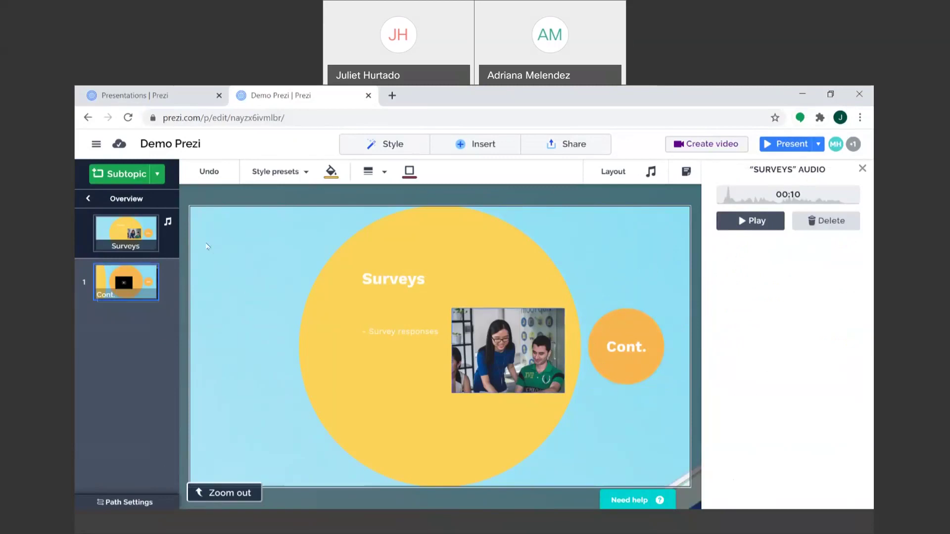
pyautogui.click(141, 202)
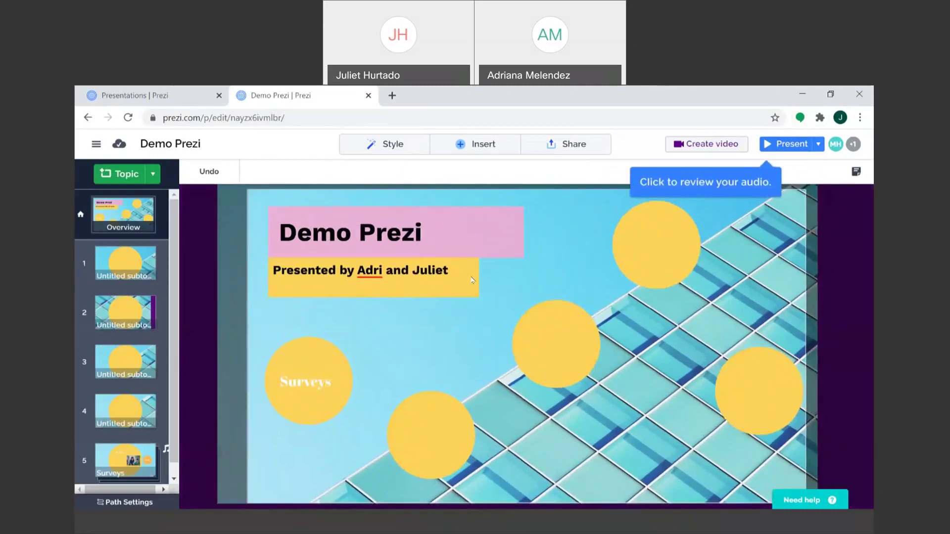
# Step: Open the lower untitled subtopic and place the E.A. Sween Company logo from My Library
pyautogui.click(423, 431)
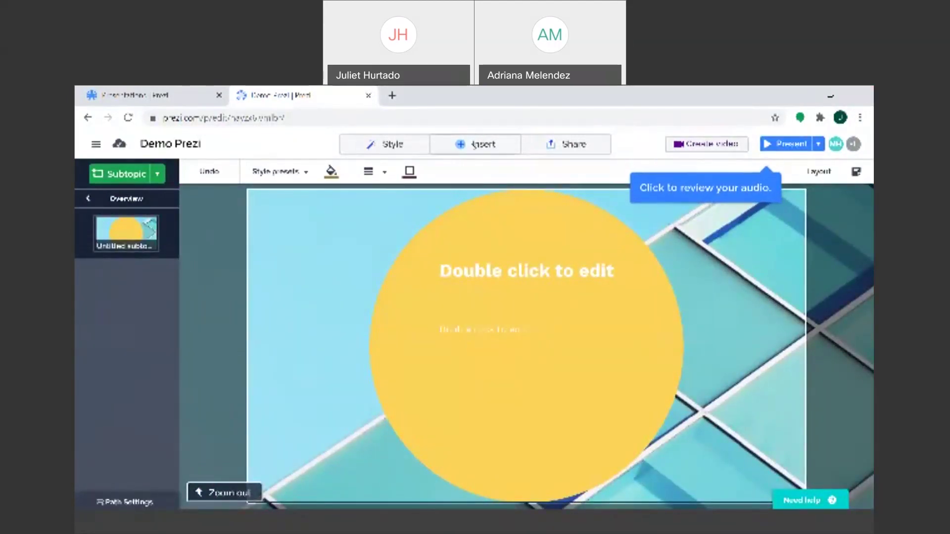
pyautogui.click(475, 145)
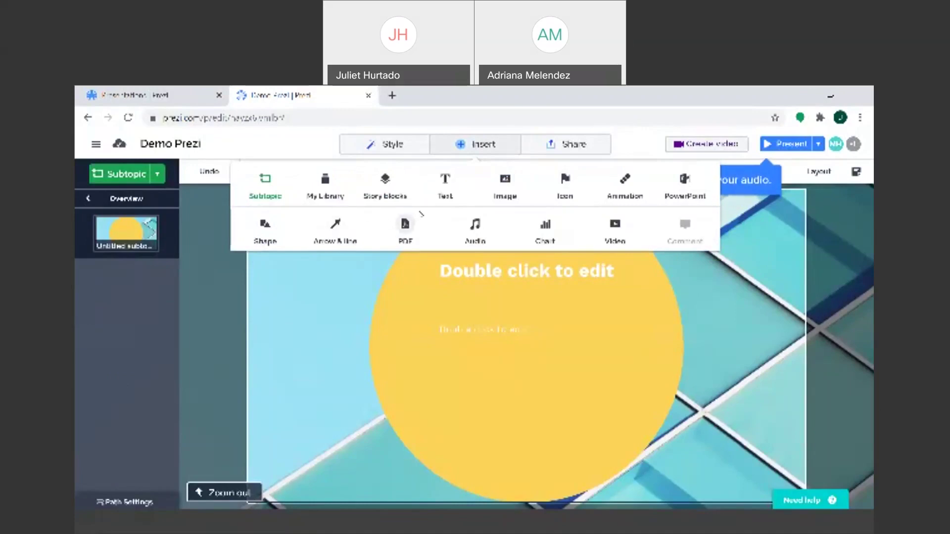
pyautogui.click(333, 192)
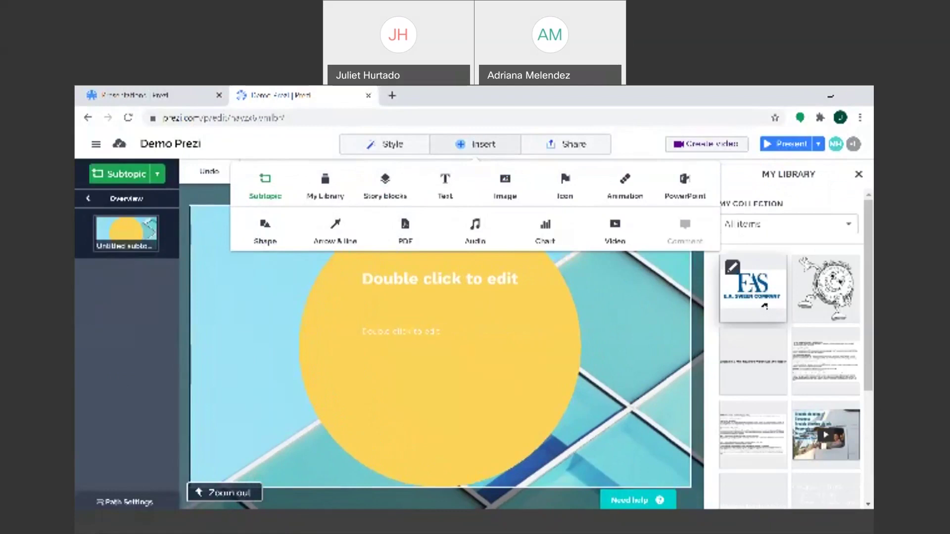
pyautogui.click(757, 303)
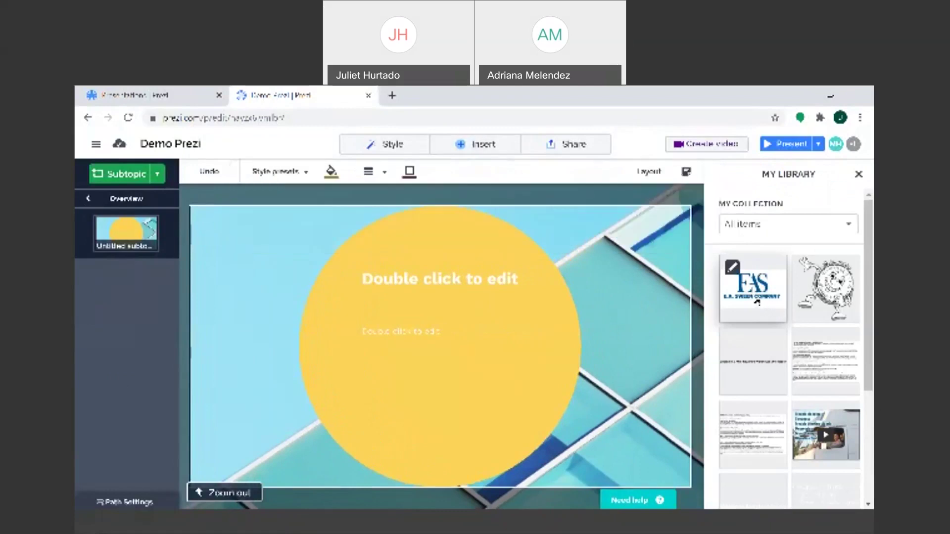
pyautogui.click(757, 302)
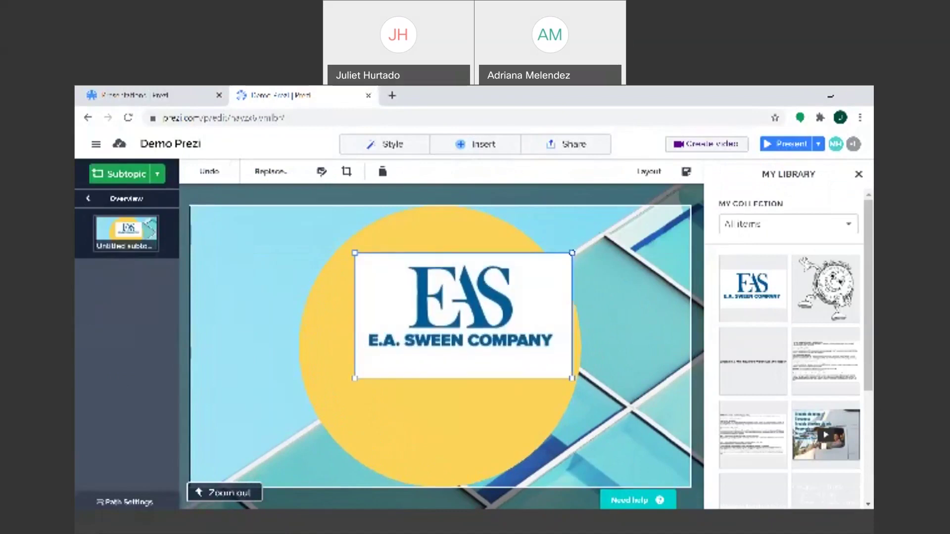
# Step: Shrink the E.A. Sween logo and move it lower within its yellow circle
pyautogui.moveTo(537, 278); pyautogui.dragTo(476, 308)
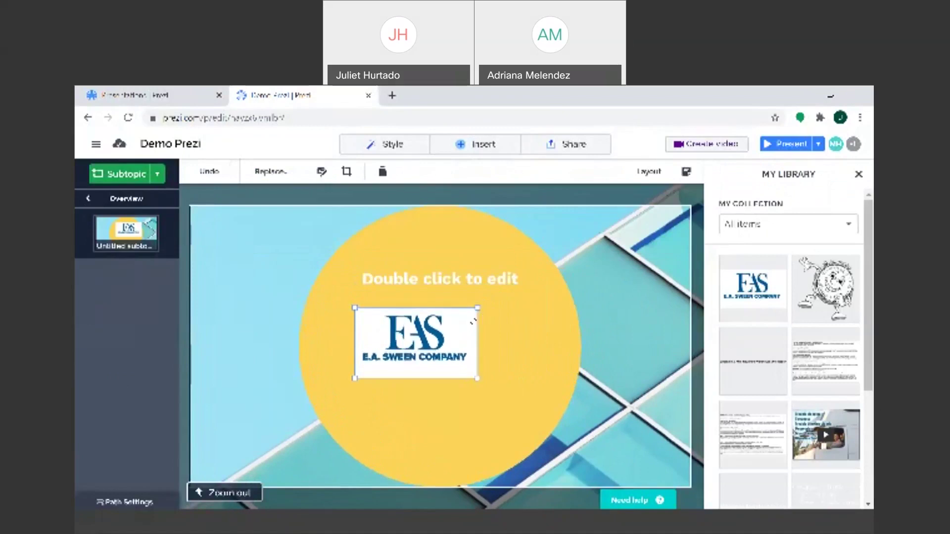
pyautogui.moveTo(434, 337); pyautogui.dragTo(420, 360)
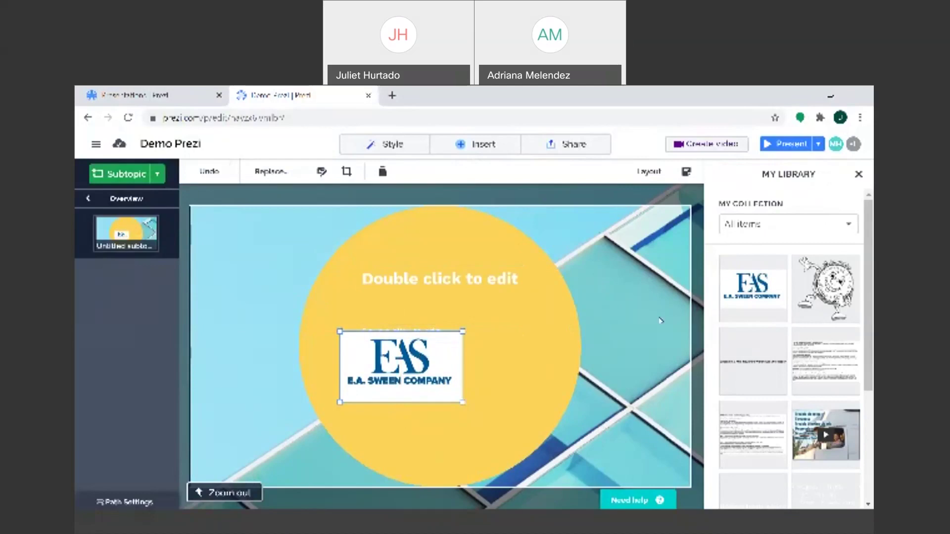
pyautogui.click(239, 490)
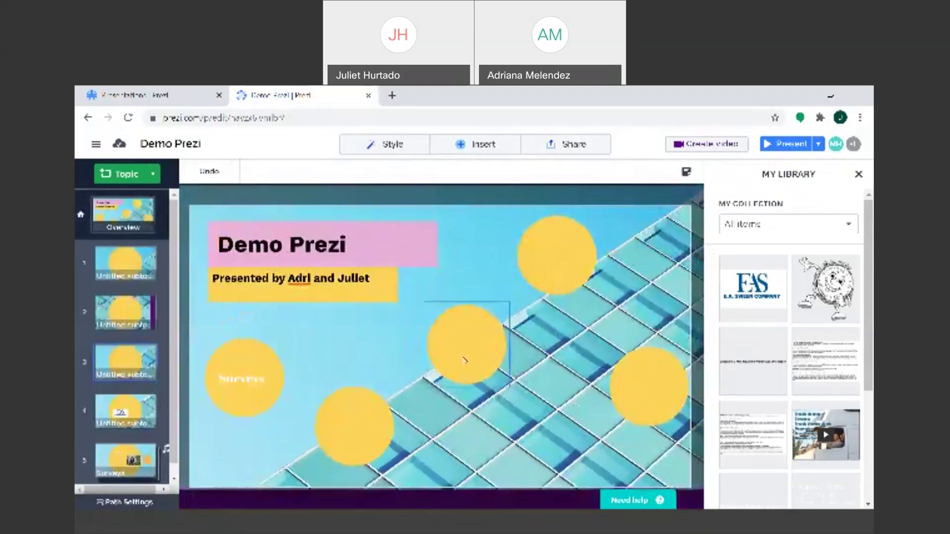
# Step: Paste a copy of the logo into another untitled subtopic and shrink it
pyautogui.click(465, 362)
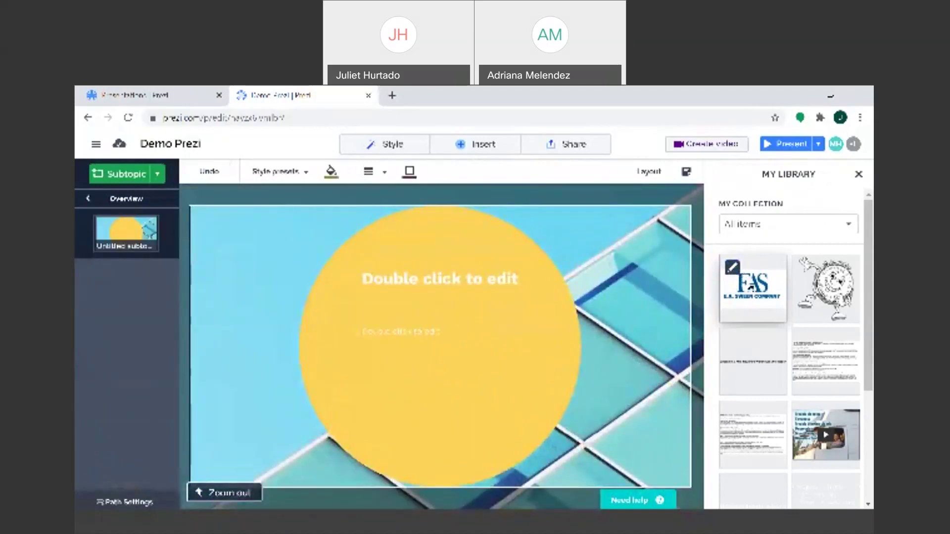
pyautogui.hotkey('ctrl', 'v')
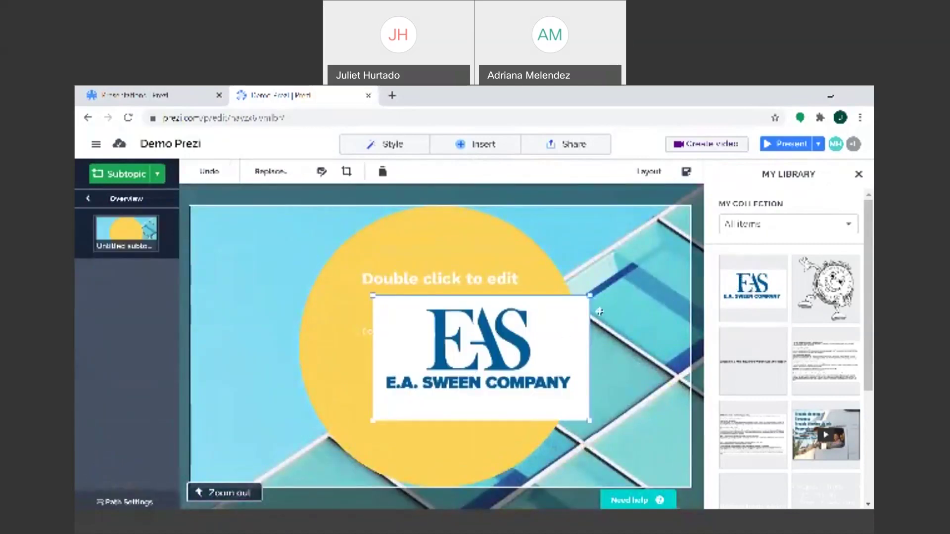
pyautogui.moveTo(590, 295); pyautogui.dragTo(512, 340)
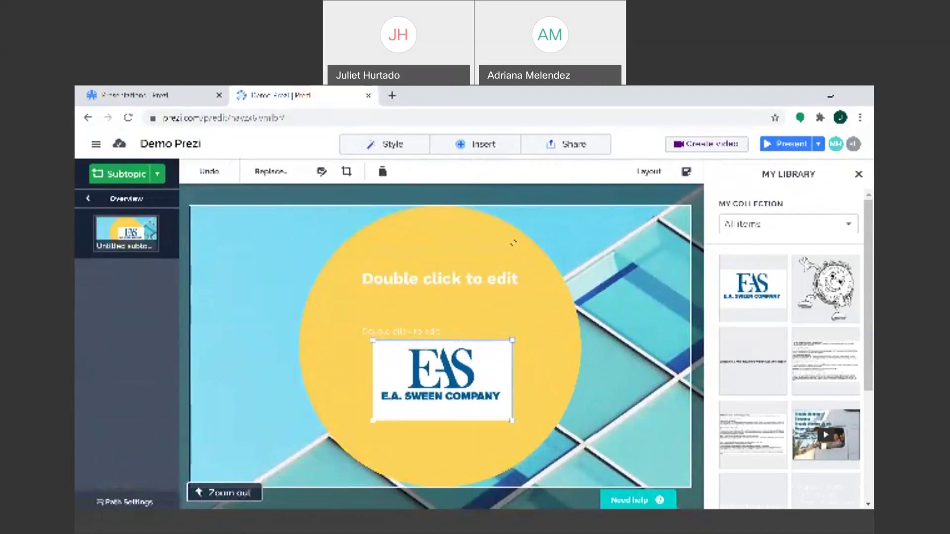
pyautogui.click(443, 148)
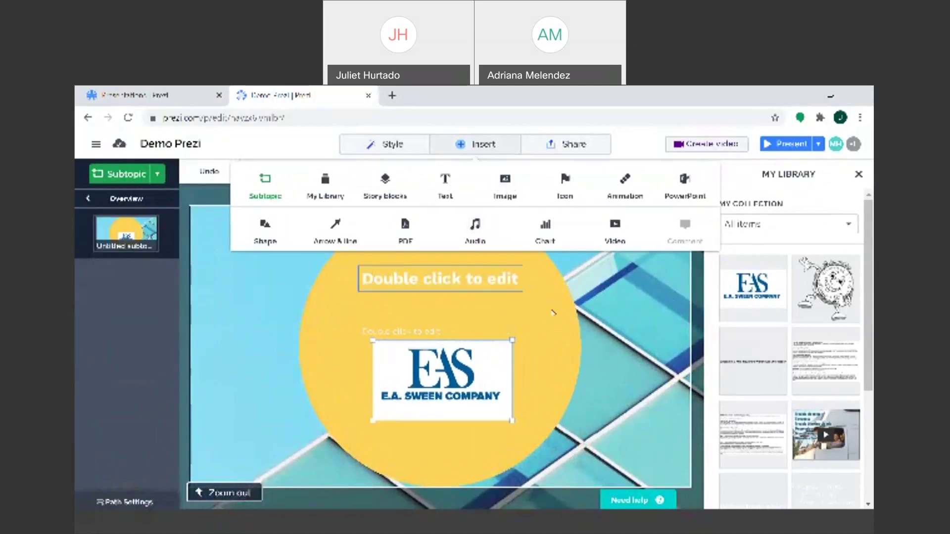
pyautogui.click(549, 377)
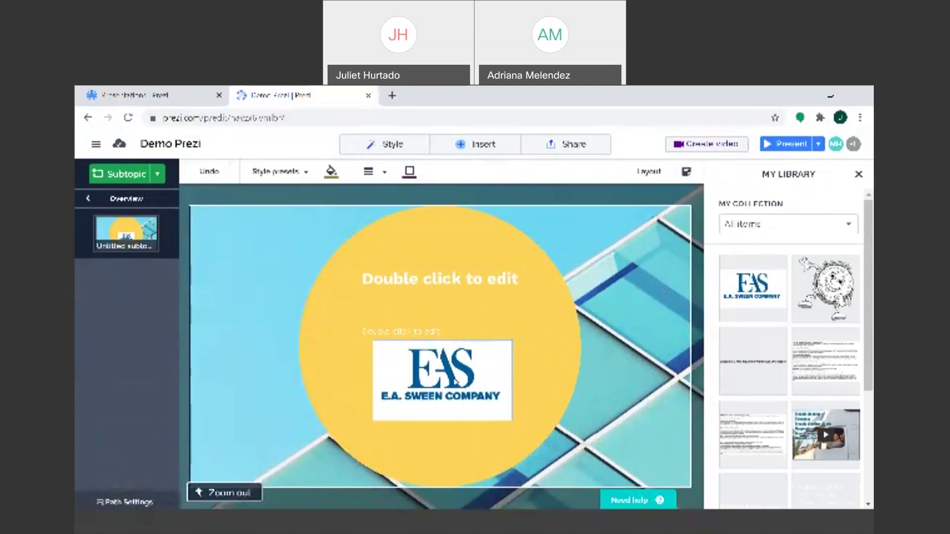
pyautogui.click(453, 379)
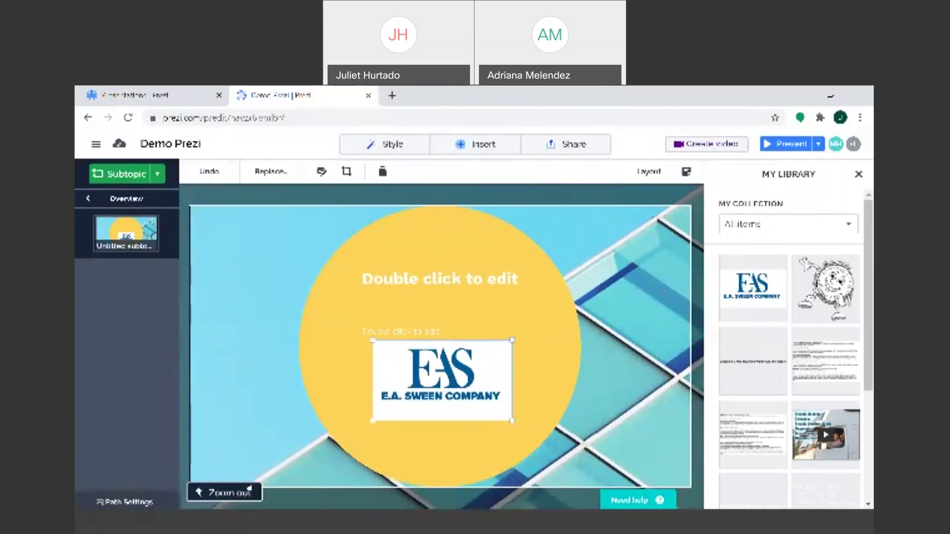
# Step: Add the Surveys topic's photo to My Library from its right-click menu
pyautogui.click(250, 489)
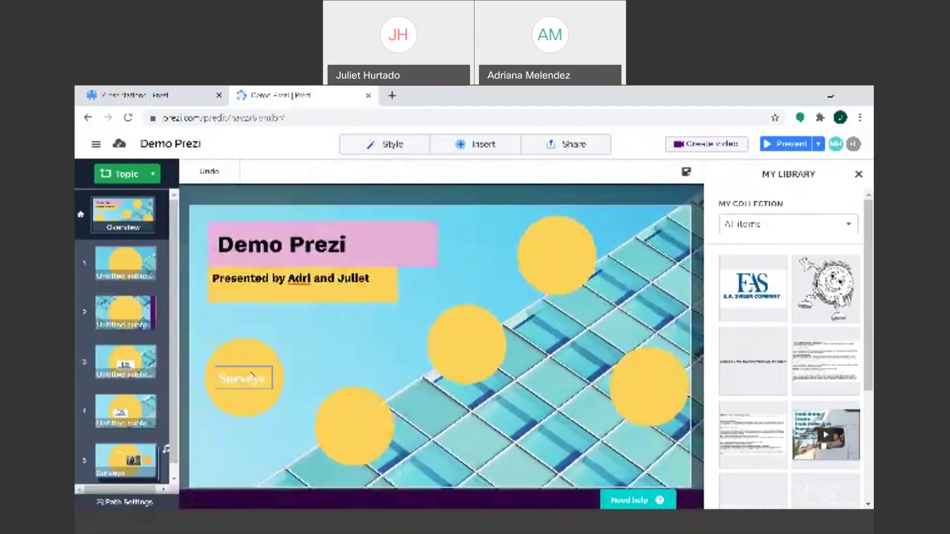
pyautogui.click(258, 357)
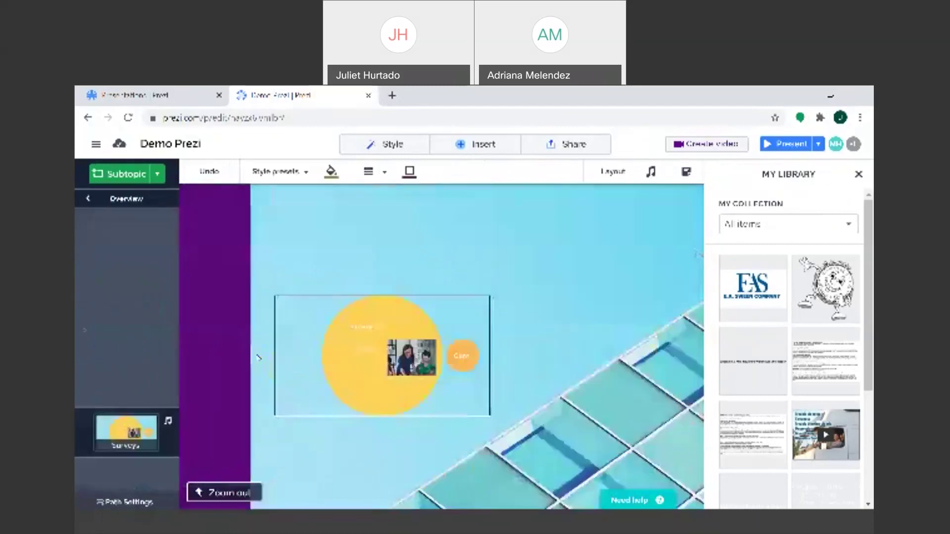
pyautogui.click(488, 358)
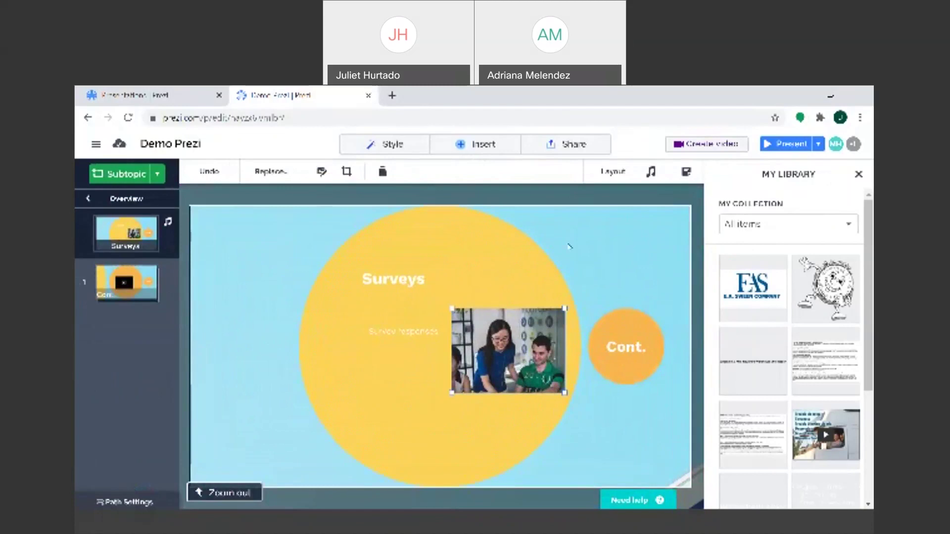
pyautogui.rightClick(481, 346)
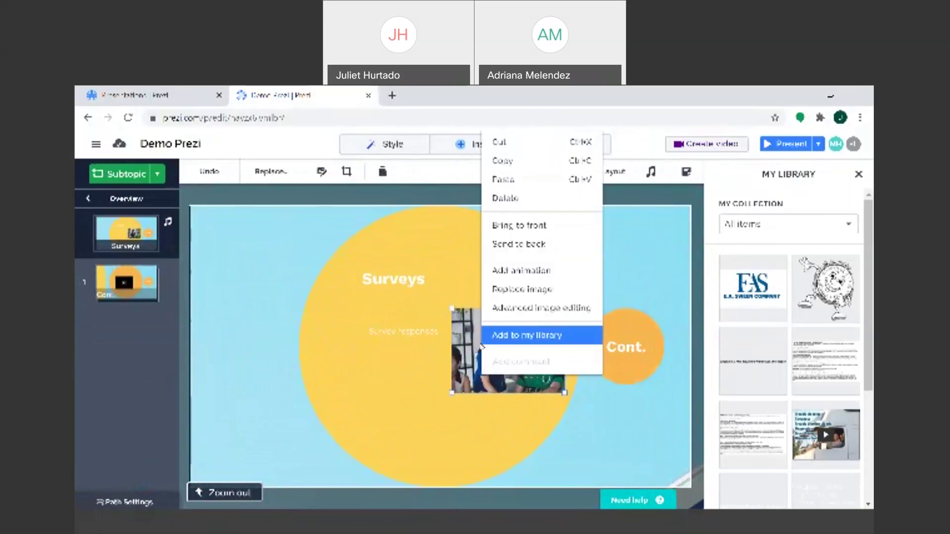
pyautogui.click(507, 336)
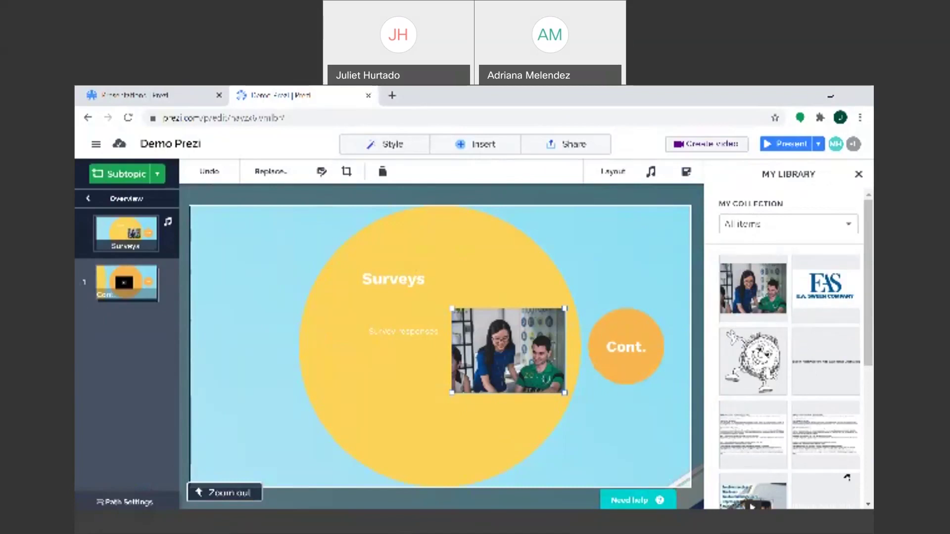
# Step: Close the library panel and zoom through the Cont. topic into its Title subtopic
pyautogui.click(634, 311)
pyautogui.click(858, 174)
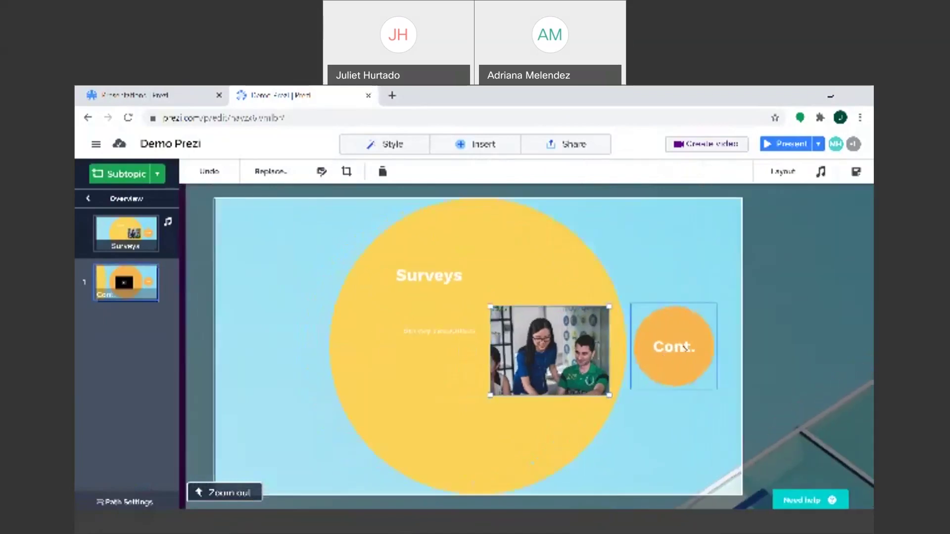
pyautogui.rightClick(722, 324)
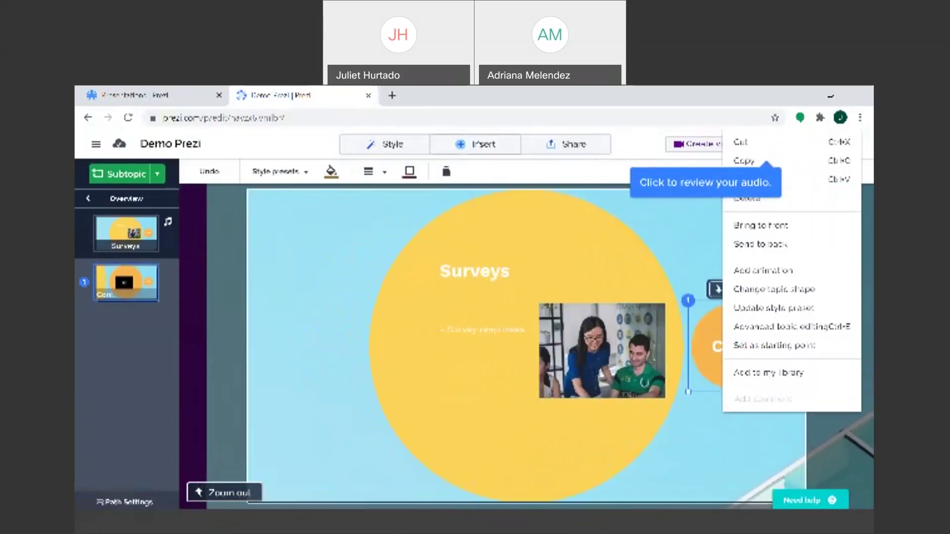
pyautogui.click(697, 338)
pyautogui.click(698, 337)
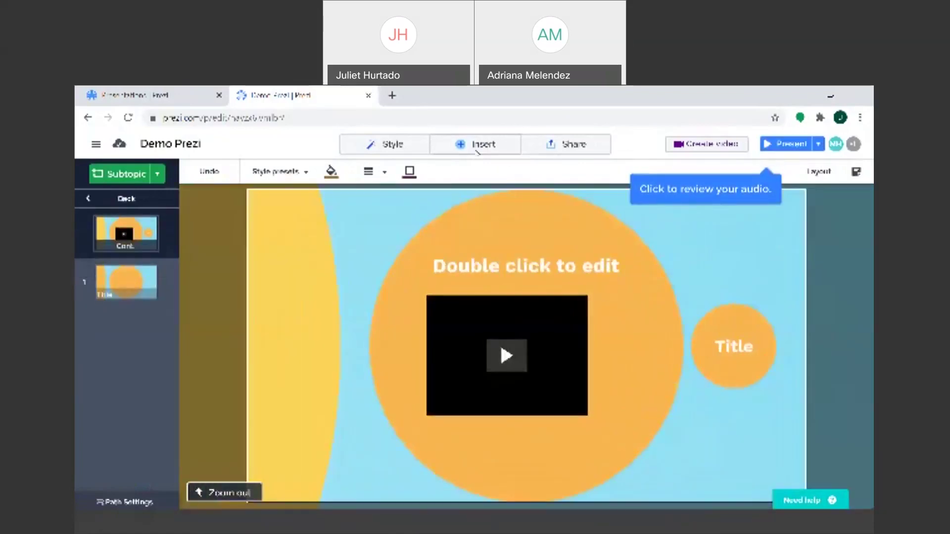
pyautogui.click(736, 333)
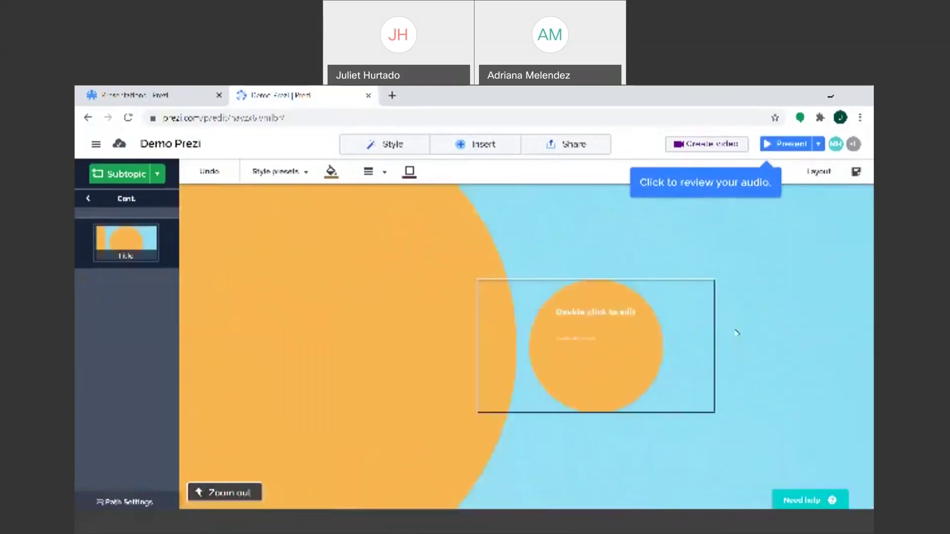
# Step: Insert a Pie-style pie chart into the Title subtopic's orange circle
pyautogui.click(476, 144)
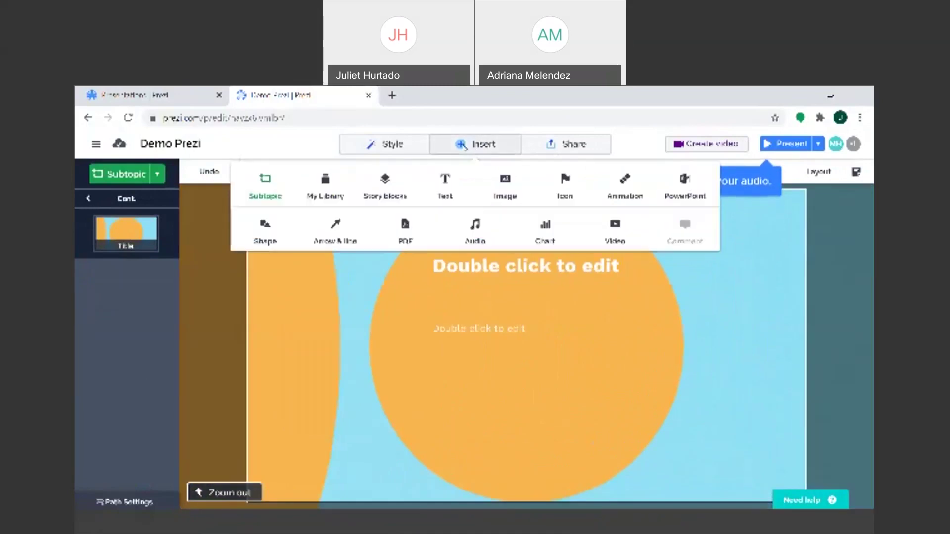
pyautogui.click(550, 225)
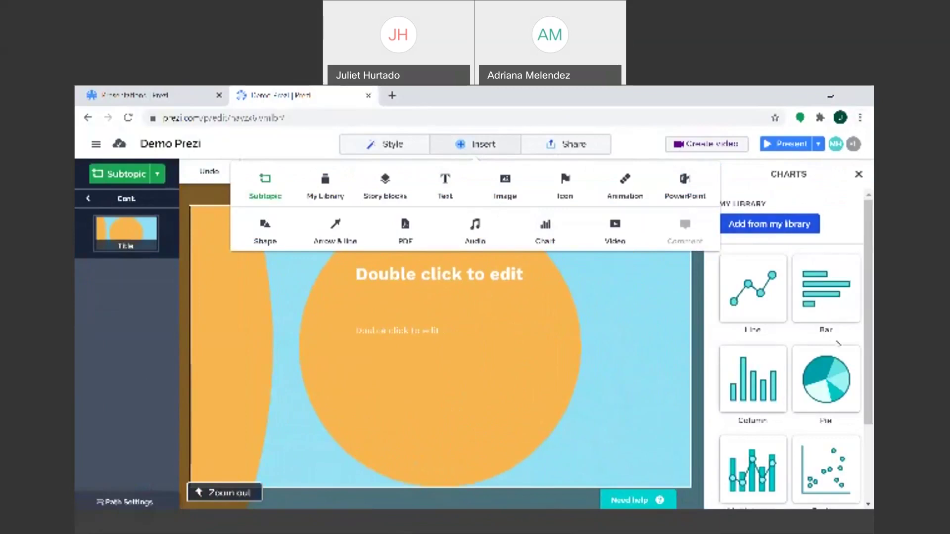
pyautogui.moveTo(869, 342); pyautogui.dragTo(871, 367)
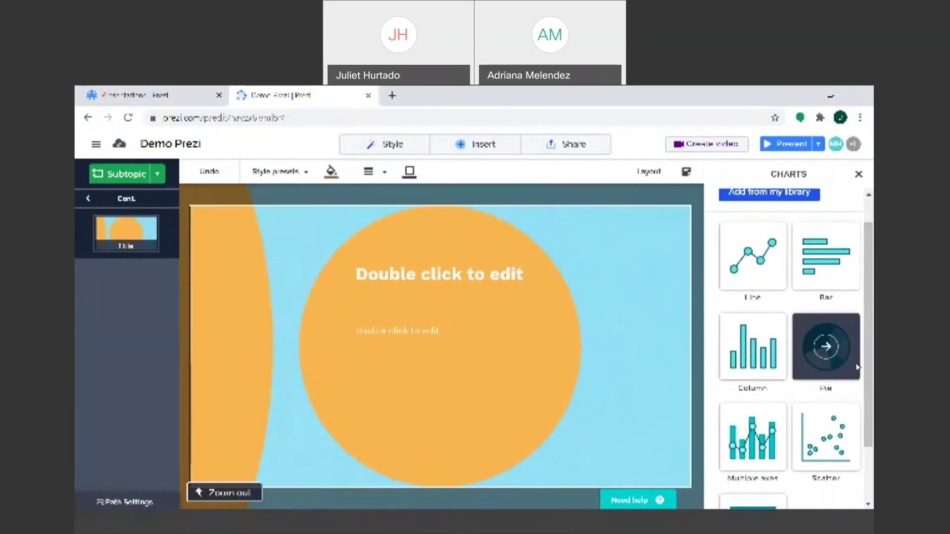
pyautogui.click(836, 353)
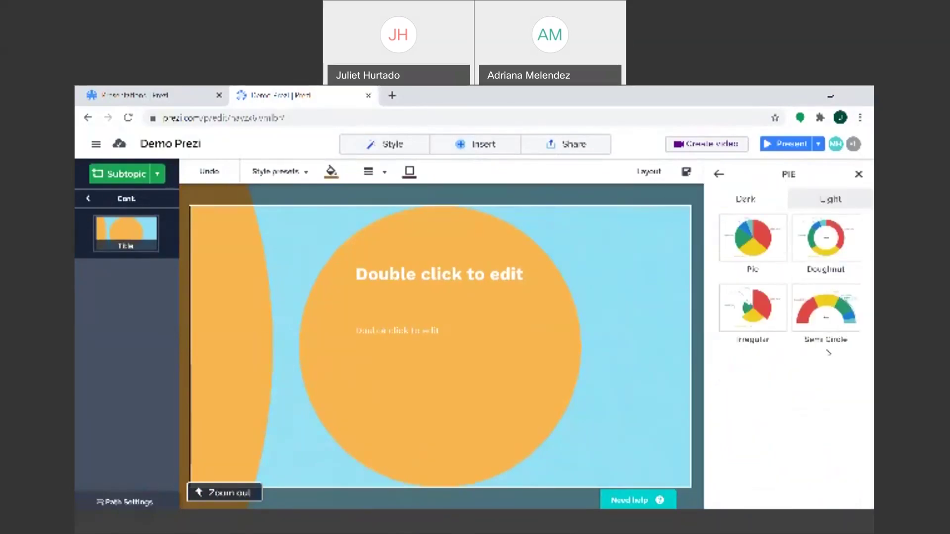
pyautogui.click(752, 236)
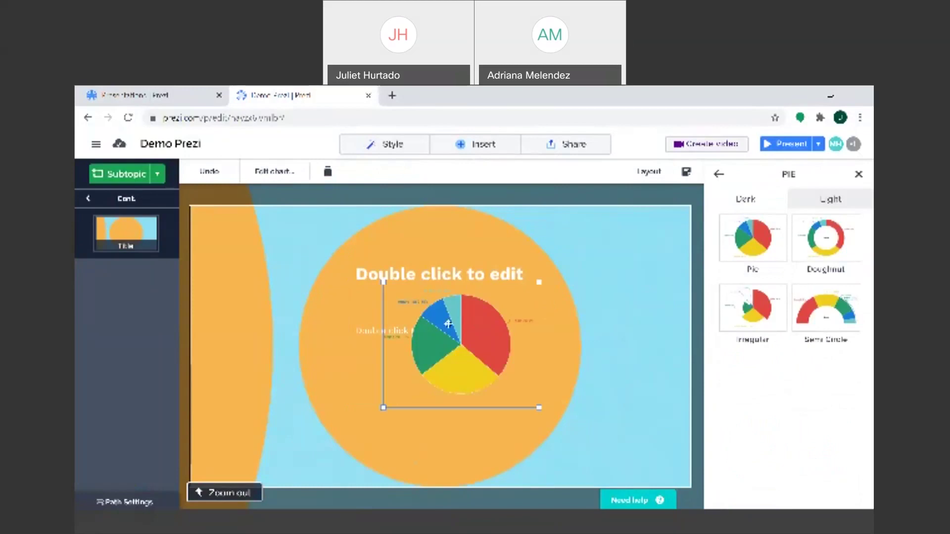
# Step: Open the pie chart for editing and show its data table
pyautogui.rightClick(447, 325)
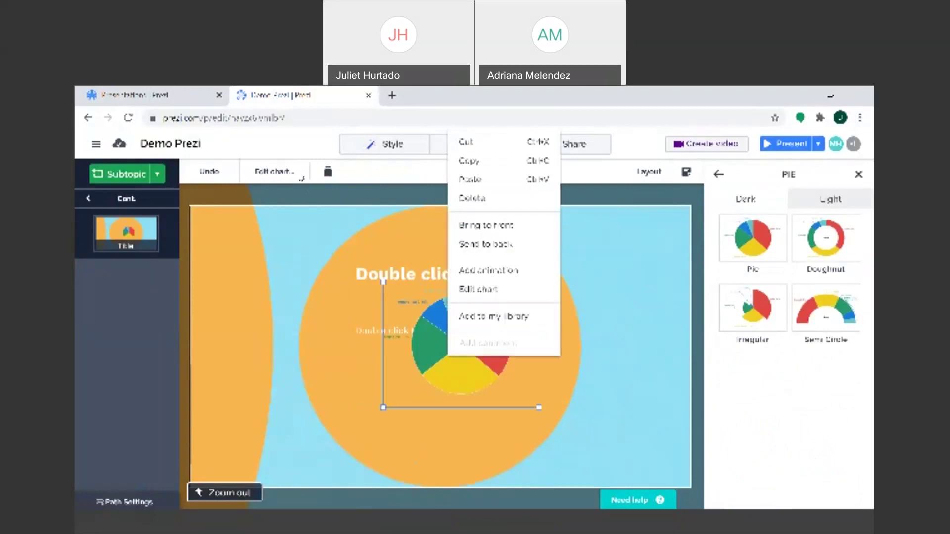
pyautogui.click(276, 172)
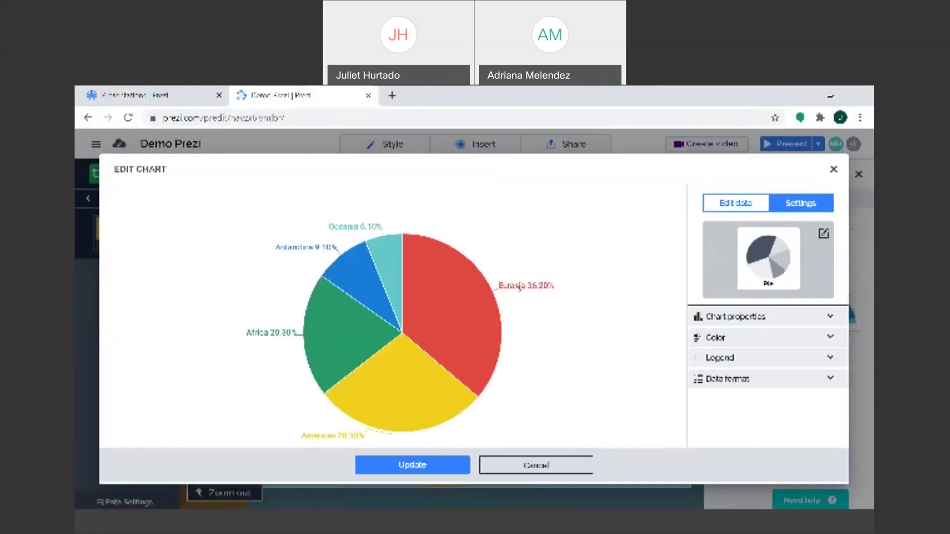
pyautogui.click(724, 200)
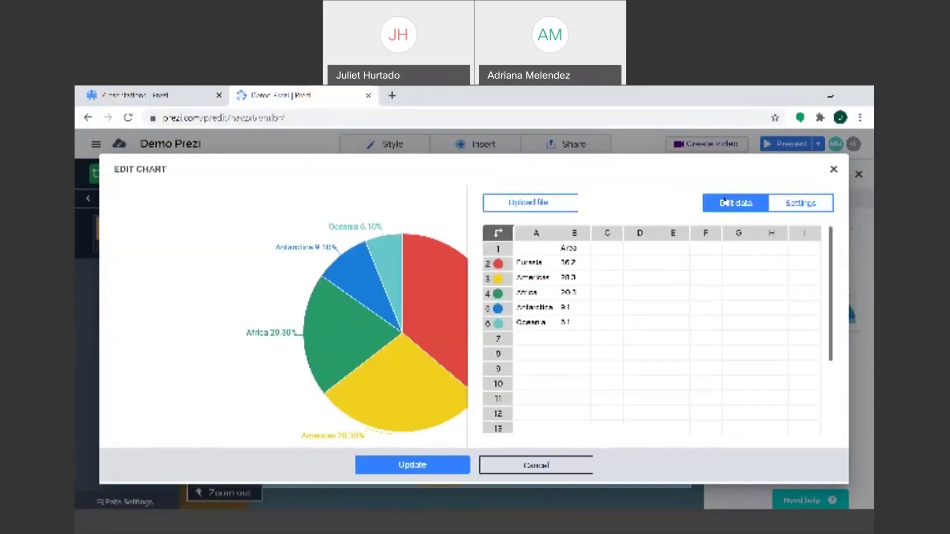
# Step: Replace the five category labels in cells A2–A6 with people's names
pyautogui.click(547, 262)
pyautogui.doubleClick(544, 262)
pyautogui.press('BackSpace')
pyautogui.press('BackSpace')
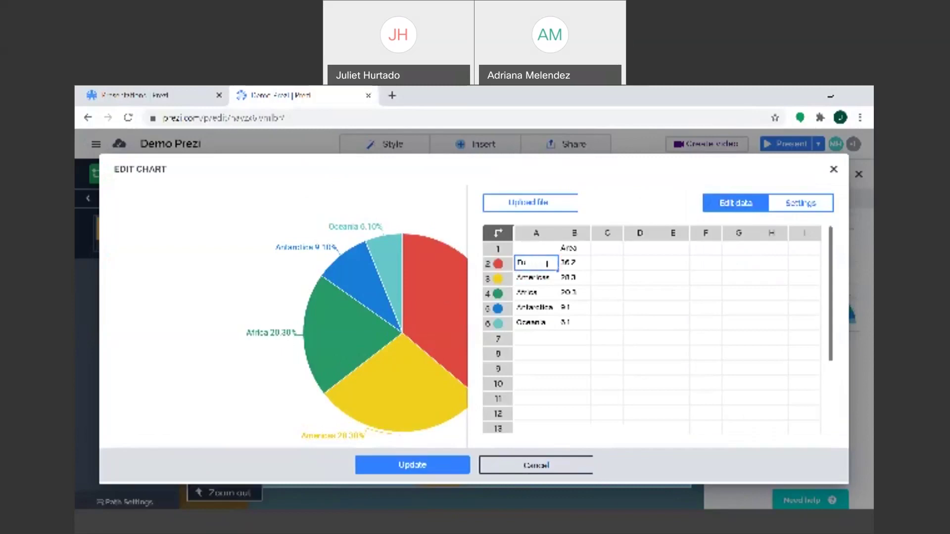
pyautogui.write('Denise')
pyautogui.click(553, 280)
pyautogui.press('BackSpace')
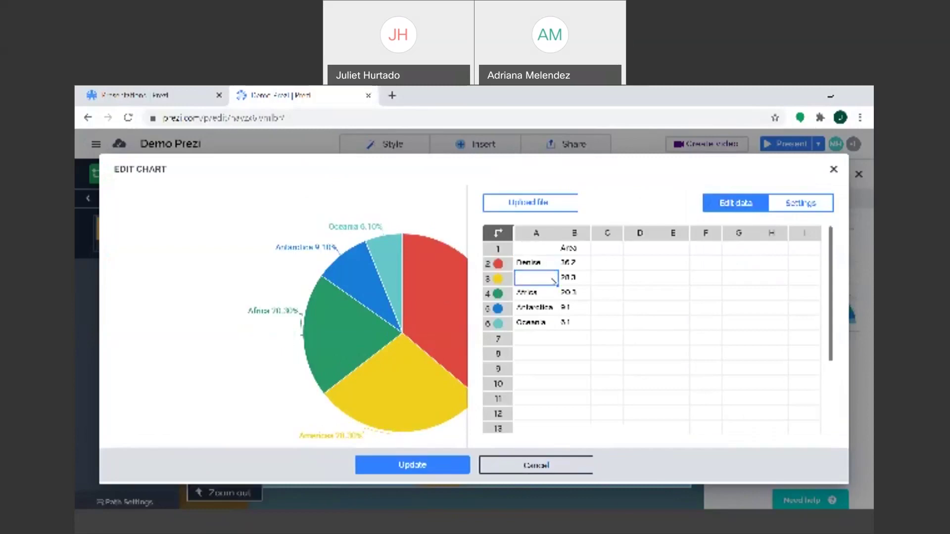
pyautogui.click(543, 292)
pyautogui.write('Adr')
pyautogui.click(545, 312)
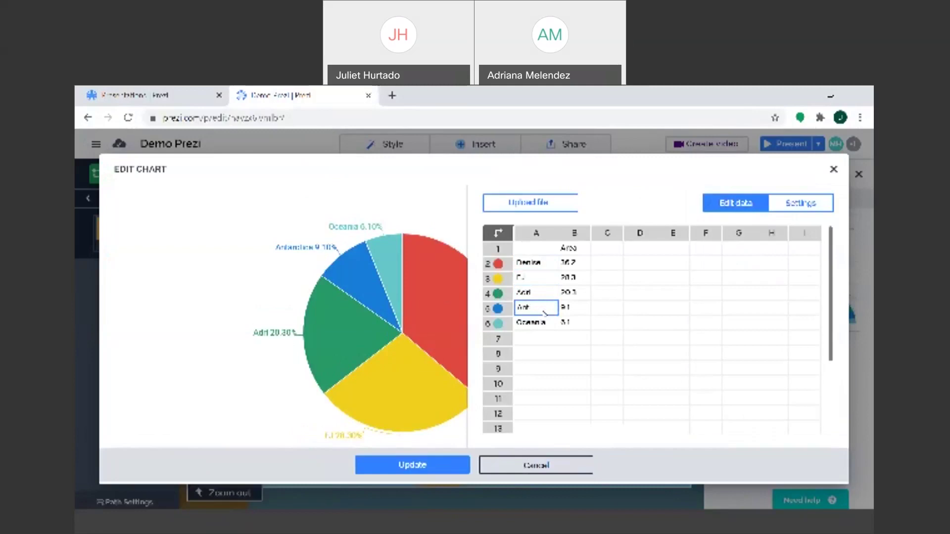
pyautogui.write('Juliet')
pyautogui.click(543, 323)
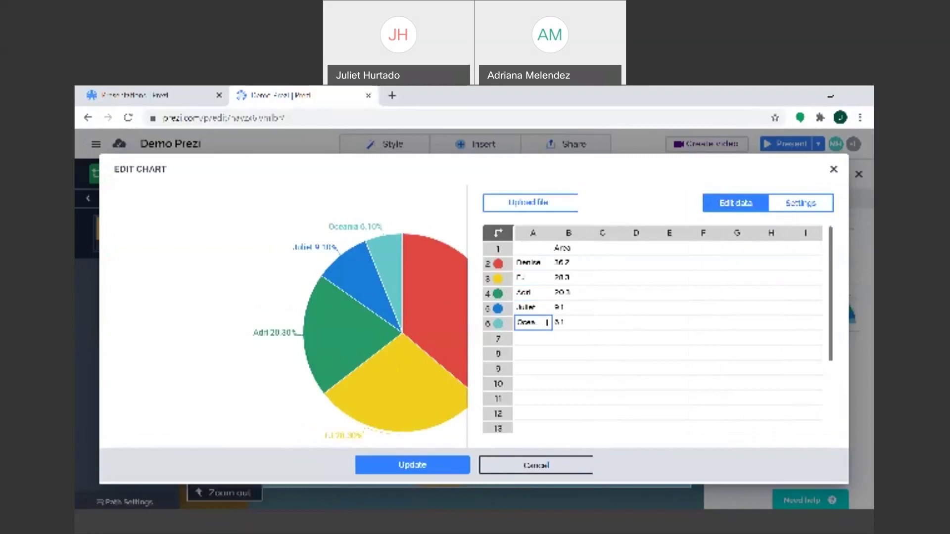
pyautogui.write('Chucky Yuck')
pyautogui.click(622, 296)
# Step: Set the first category's value in B2 to 30 and apply the updated data
pyautogui.click(583, 263)
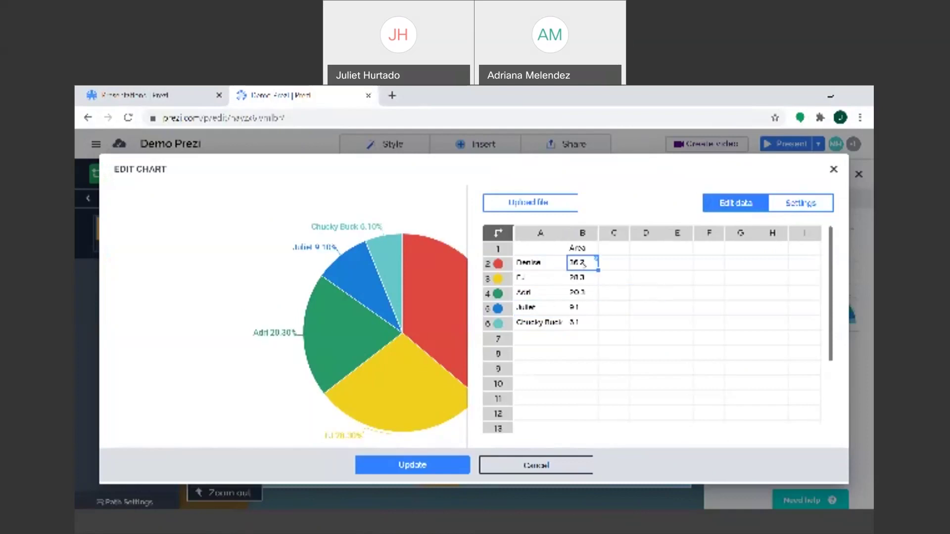
pyautogui.write('30')
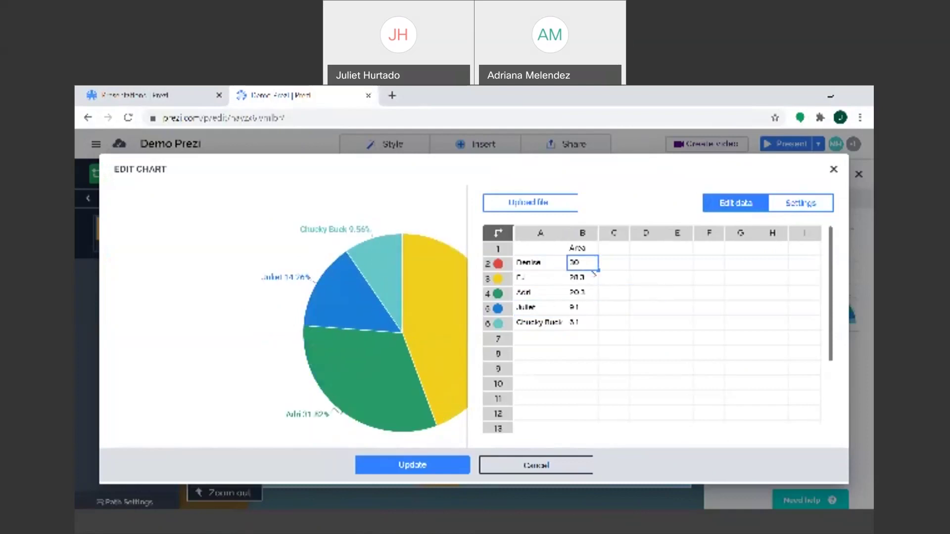
pyautogui.click(589, 278)
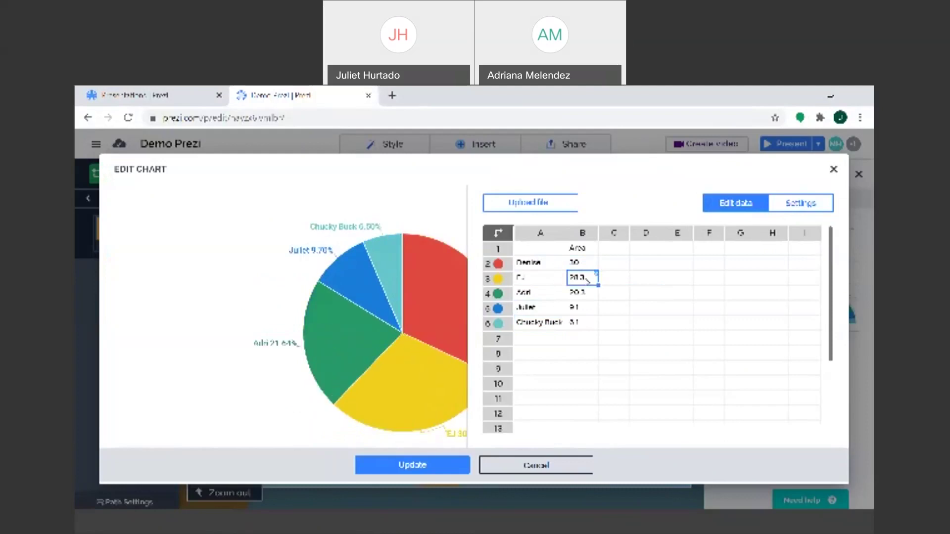
pyautogui.click(586, 305)
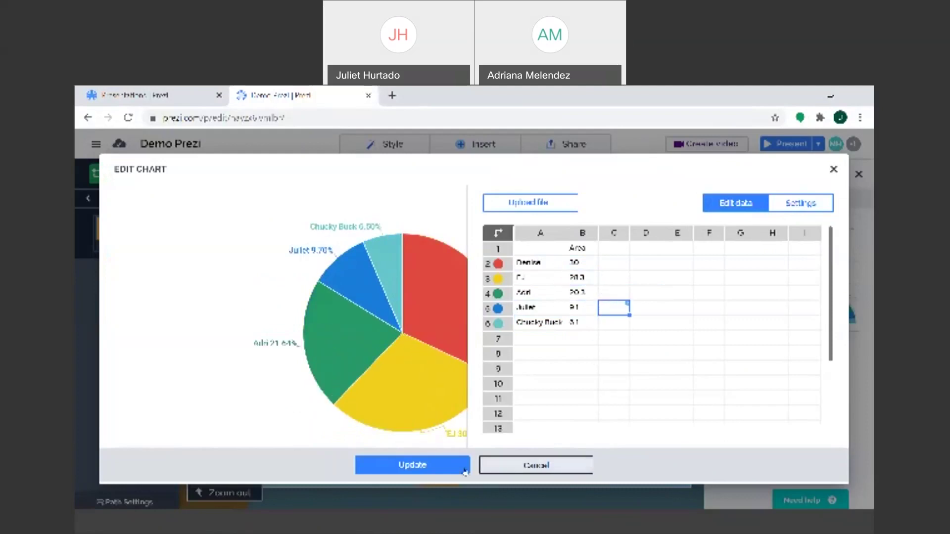
pyautogui.click(450, 465)
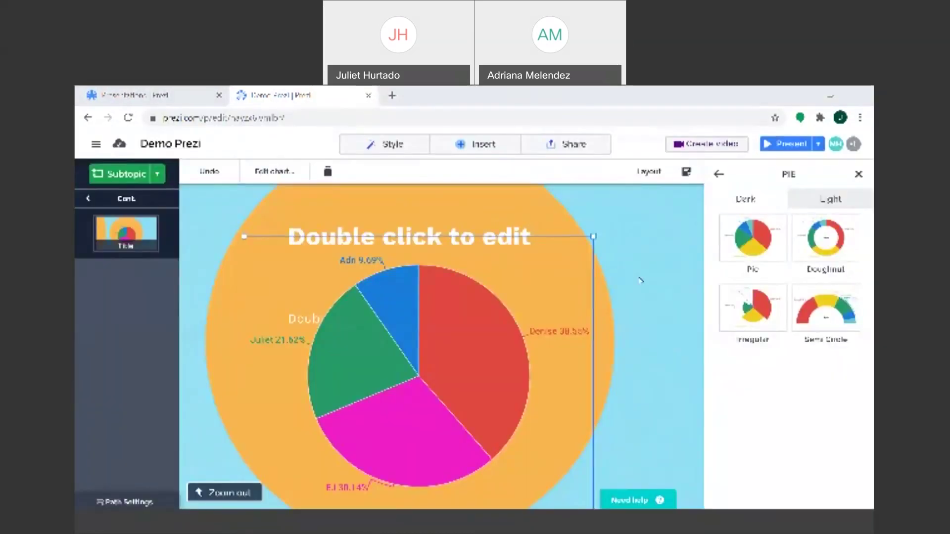
# Step: Close the Pie style panel and zoom back out to the Cont. topic with its video
pyautogui.click(645, 285)
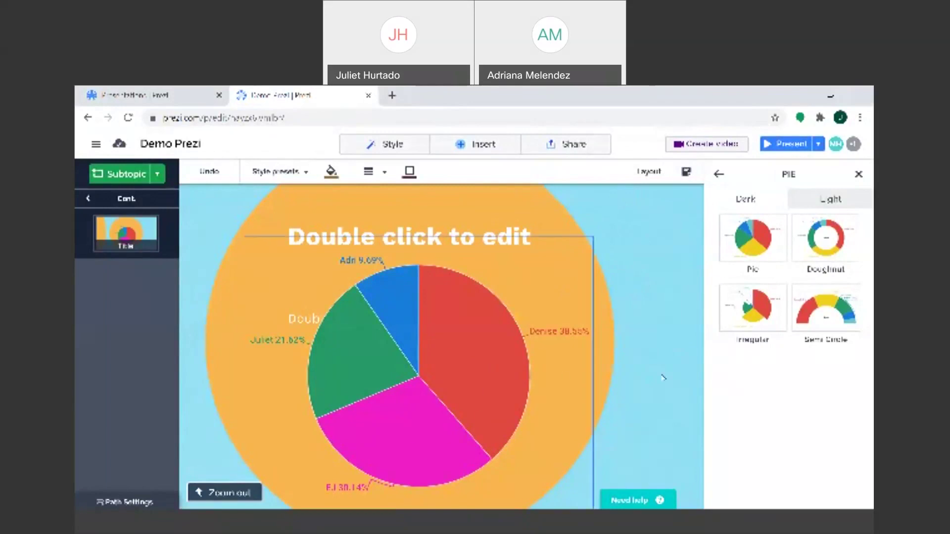
pyautogui.click(858, 175)
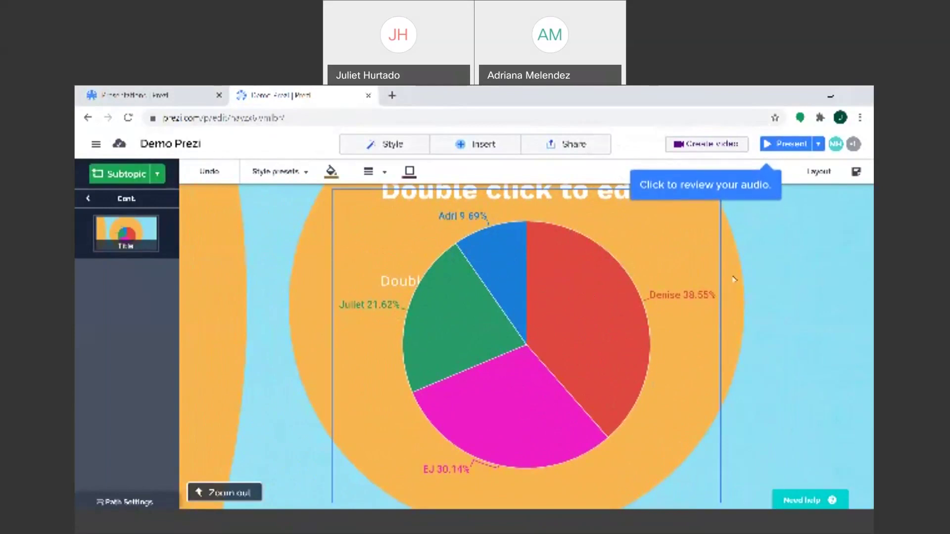
pyautogui.click(645, 278)
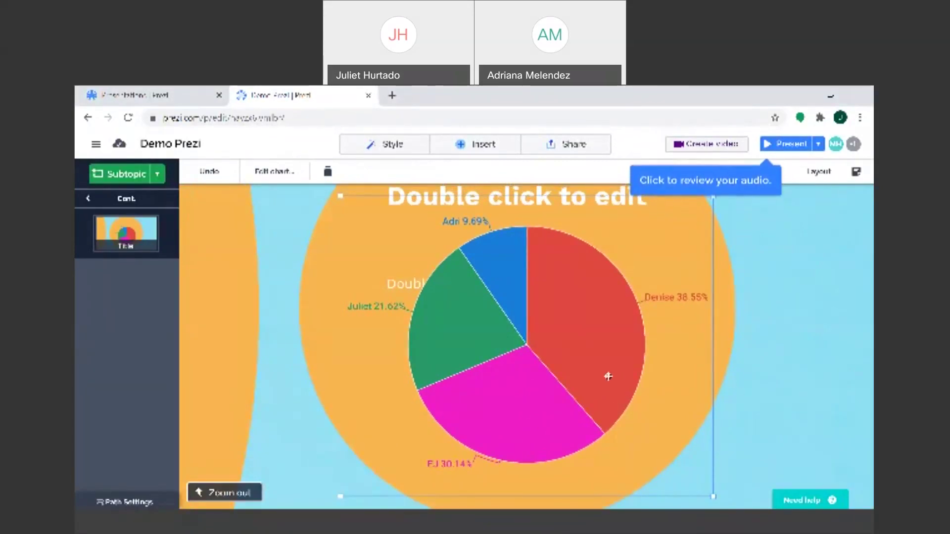
pyautogui.click(124, 199)
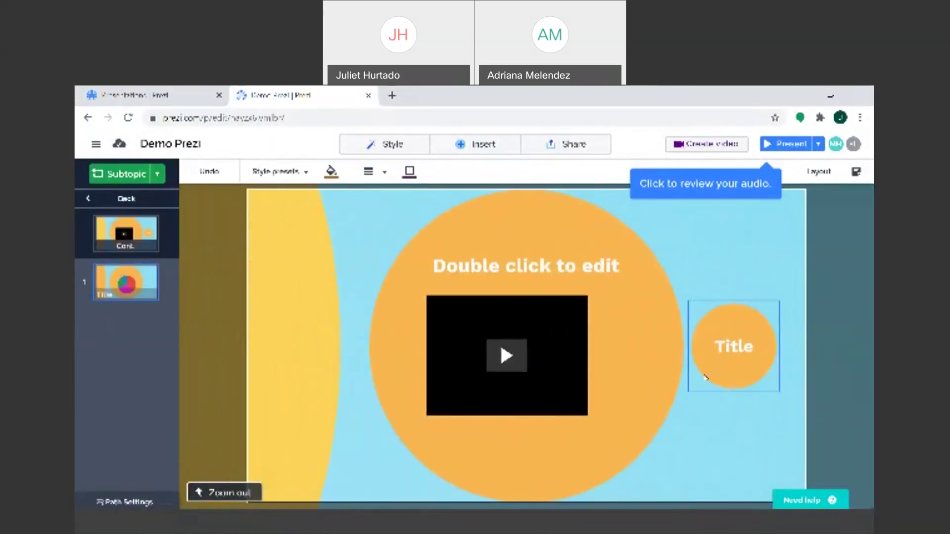
# Step: Zoom out to the presentation overview, then into the right-hand circle topic
pyautogui.click(138, 202)
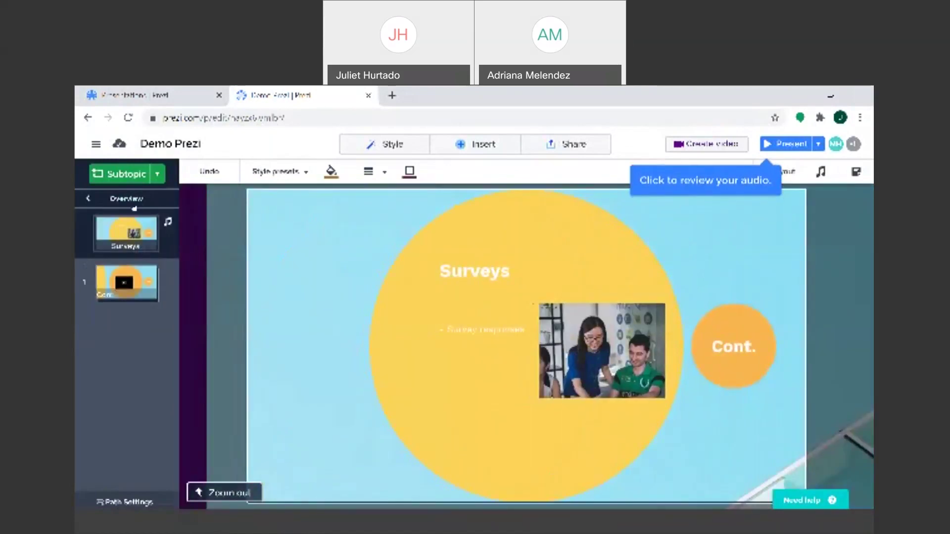
pyautogui.click(134, 206)
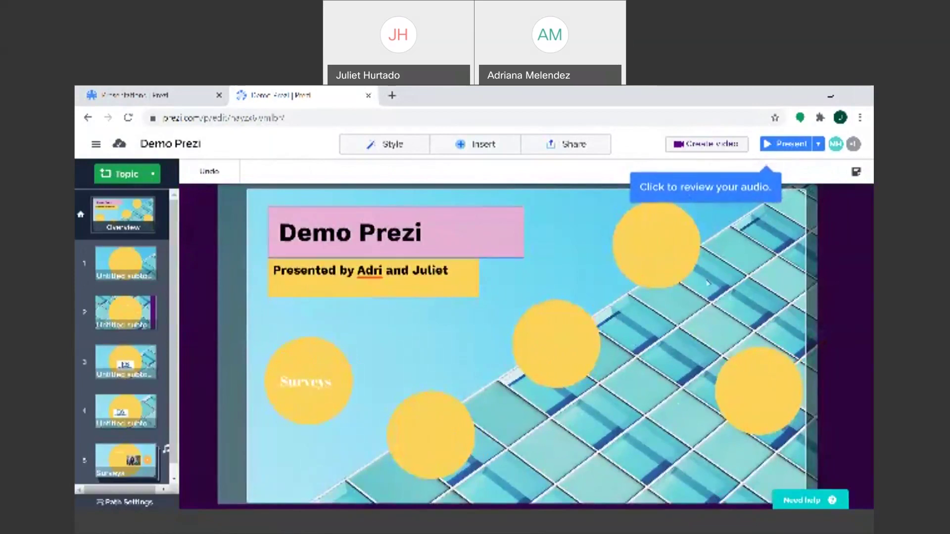
pyautogui.click(754, 403)
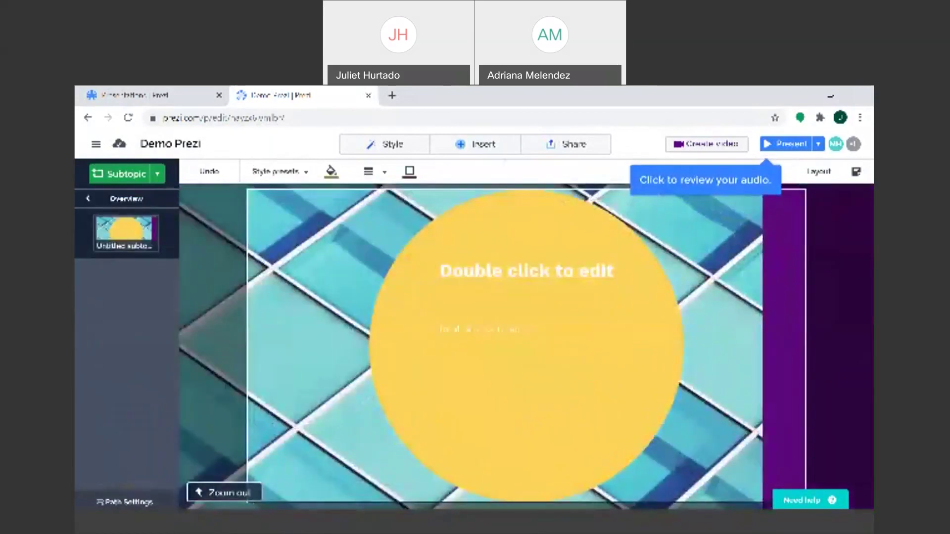
# Step: Add the Team 2 story block from the Team collection to this subtopic
pyautogui.click(475, 144)
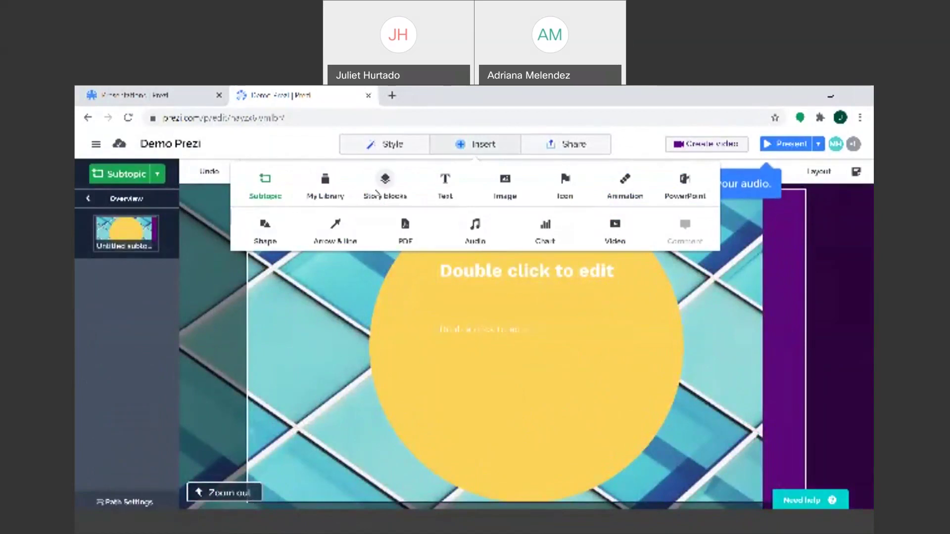
pyautogui.click(383, 192)
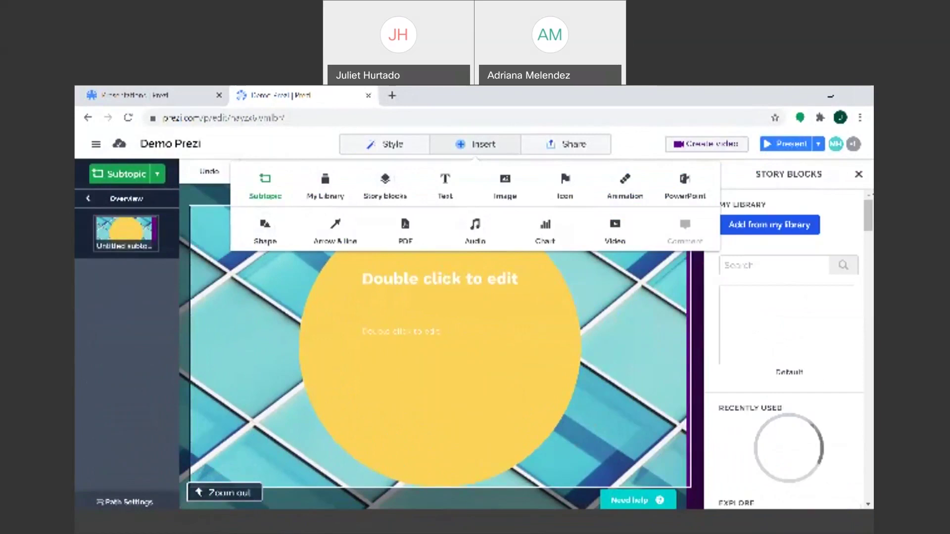
pyautogui.moveTo(870, 222); pyautogui.dragTo(872, 268)
pyautogui.click(823, 306)
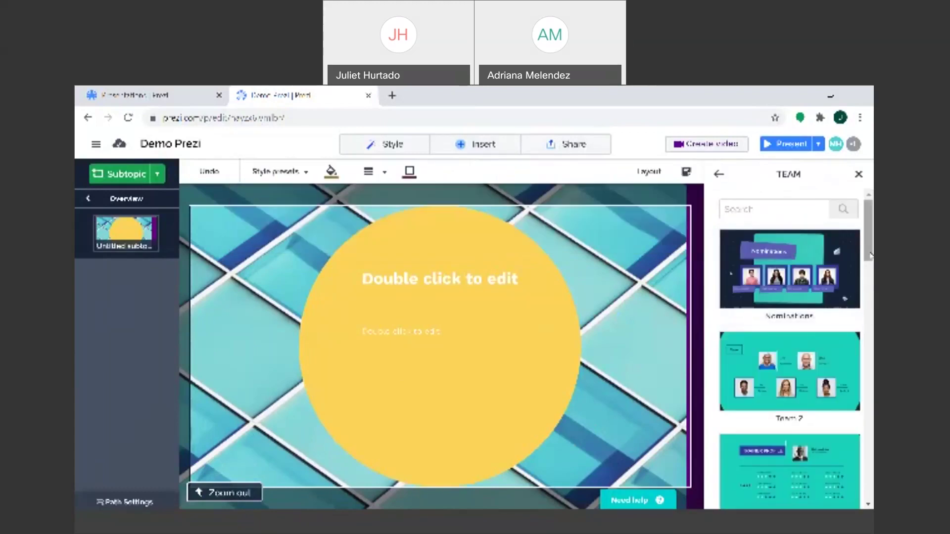
pyautogui.scroll(-1, 871, 255)
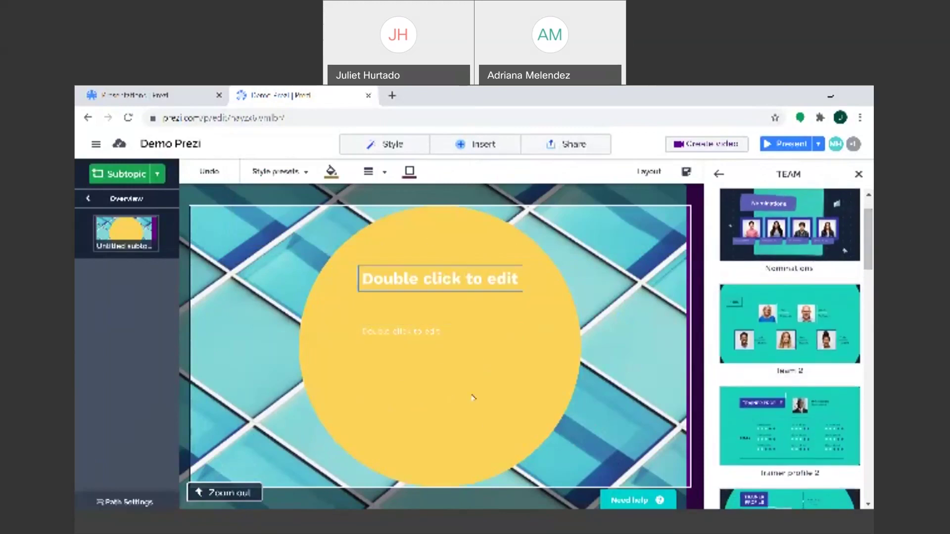
pyautogui.click(448, 149)
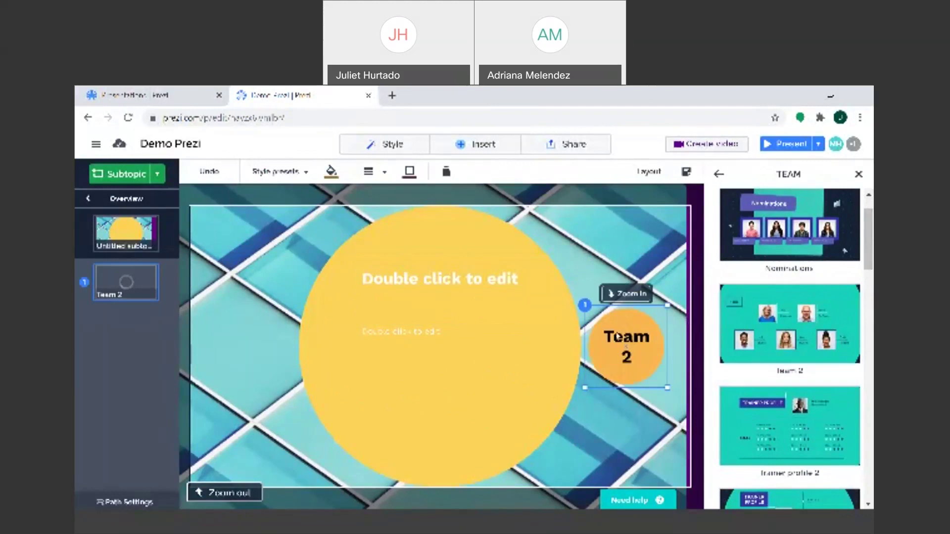
# Step: Duplicate the Team 2 topic, zoom into the small copy, and select the professor's photo
pyautogui.click(617, 337)
pyautogui.hotkey('ctrl', 'v')
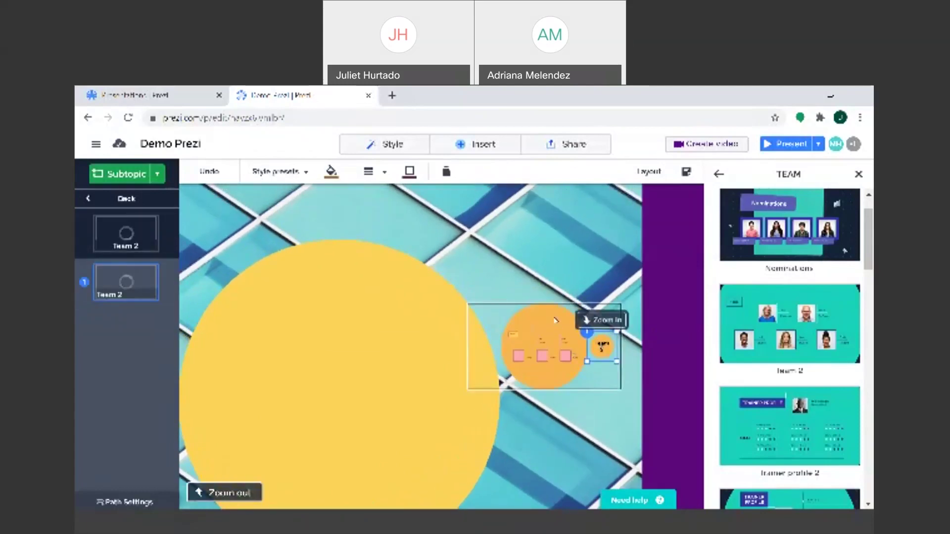
pyautogui.click(555, 320)
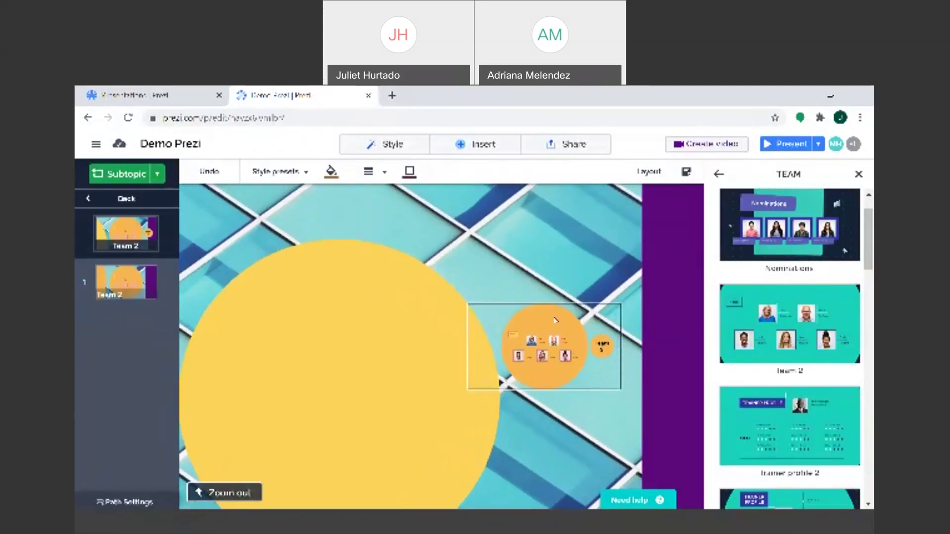
pyautogui.click(125, 270)
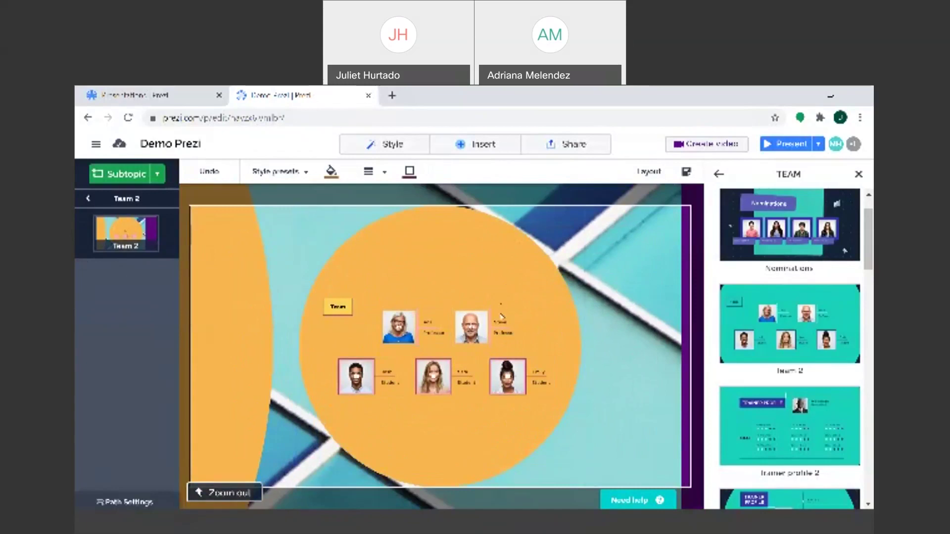
pyautogui.doubleClick(474, 327)
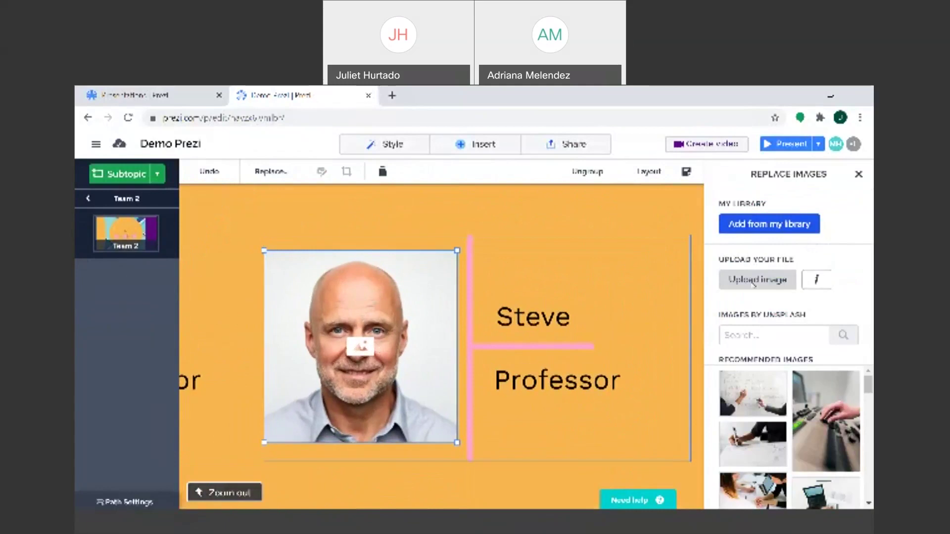
# Step: Replace the professor's portrait with the cartoon image from My Library
pyautogui.click(755, 231)
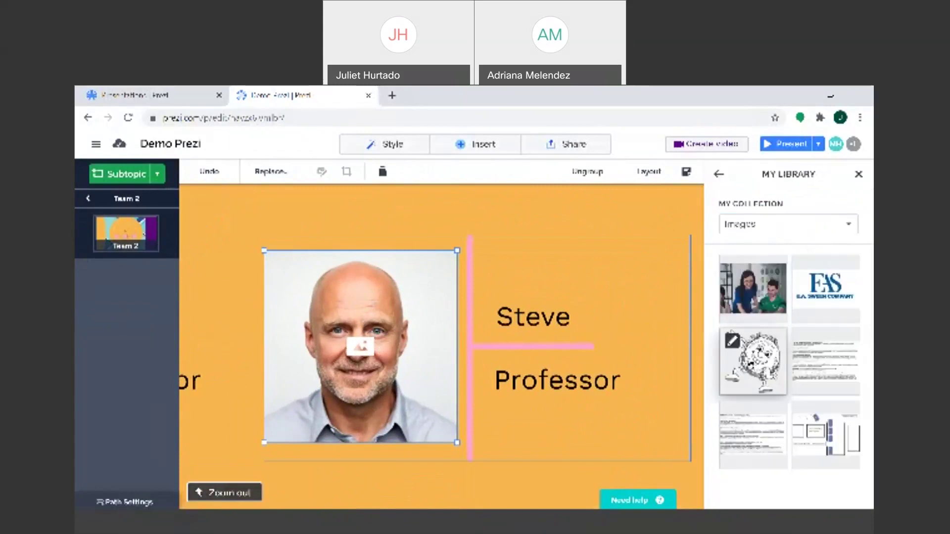
pyautogui.click(751, 364)
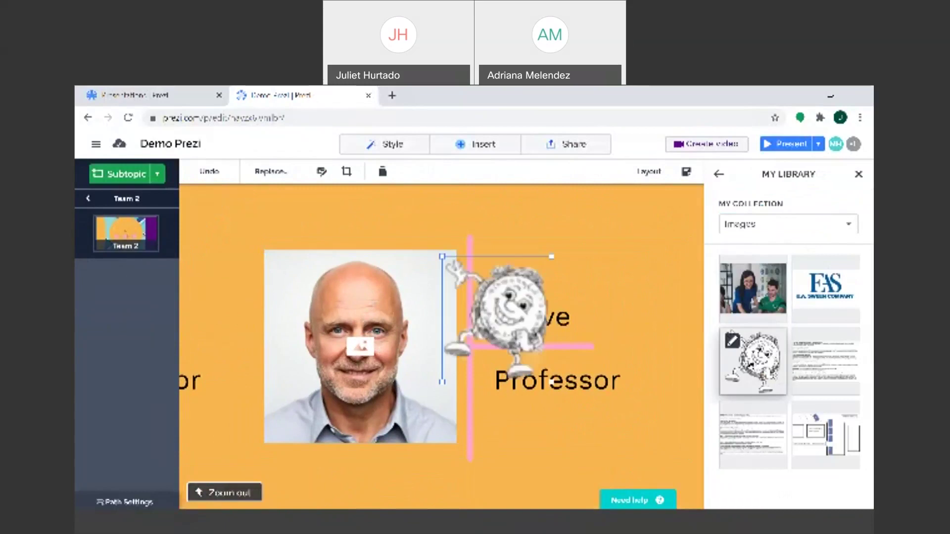
pyautogui.moveTo(442, 359); pyautogui.dragTo(366, 355)
pyautogui.click(427, 284)
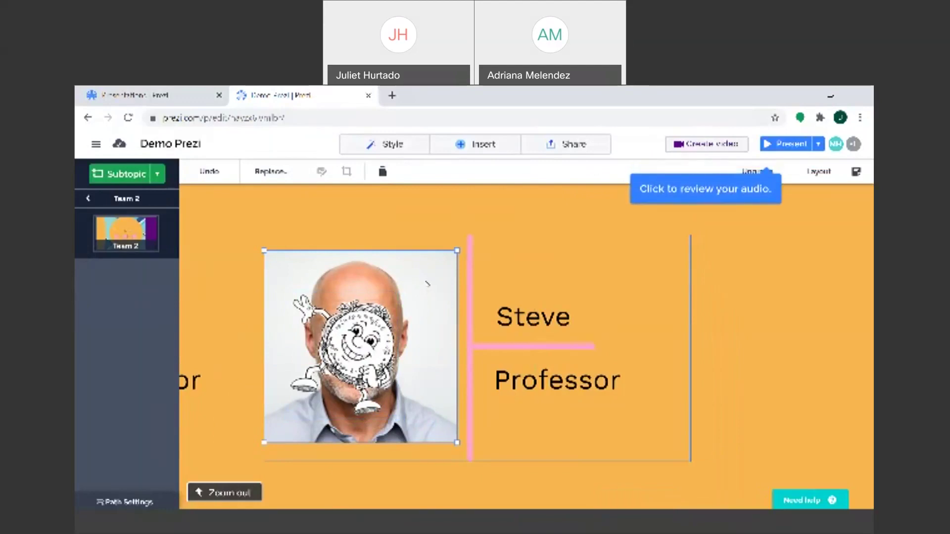
pyautogui.press('Delete')
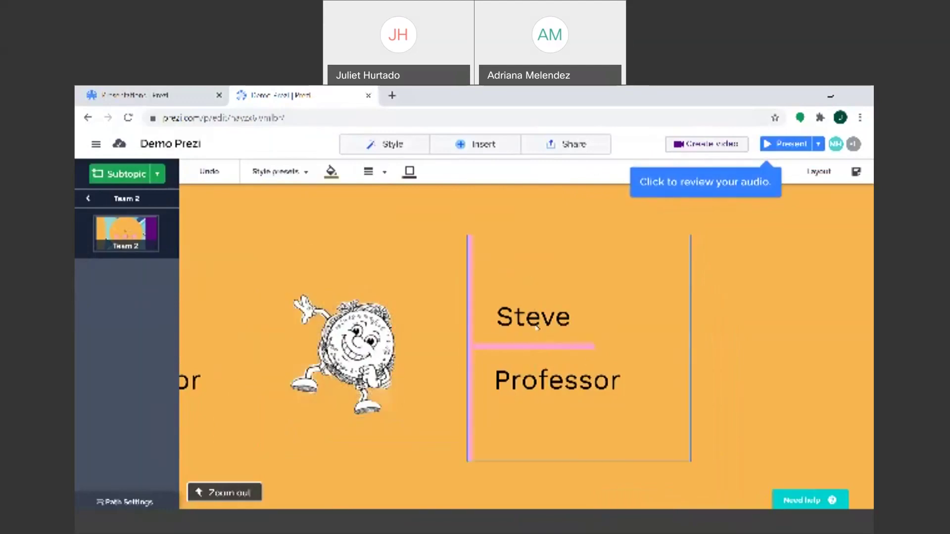
# Step: Retype the name label beside it as the cartoon's name
pyautogui.click(569, 316)
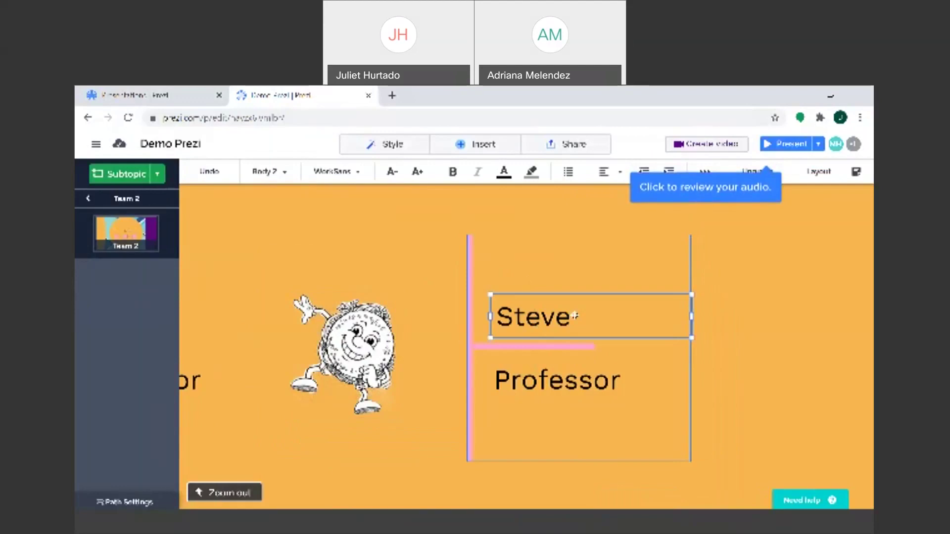
pyautogui.doubleClick(569, 317)
pyautogui.press('BackSpace')
pyautogui.write('Ch')
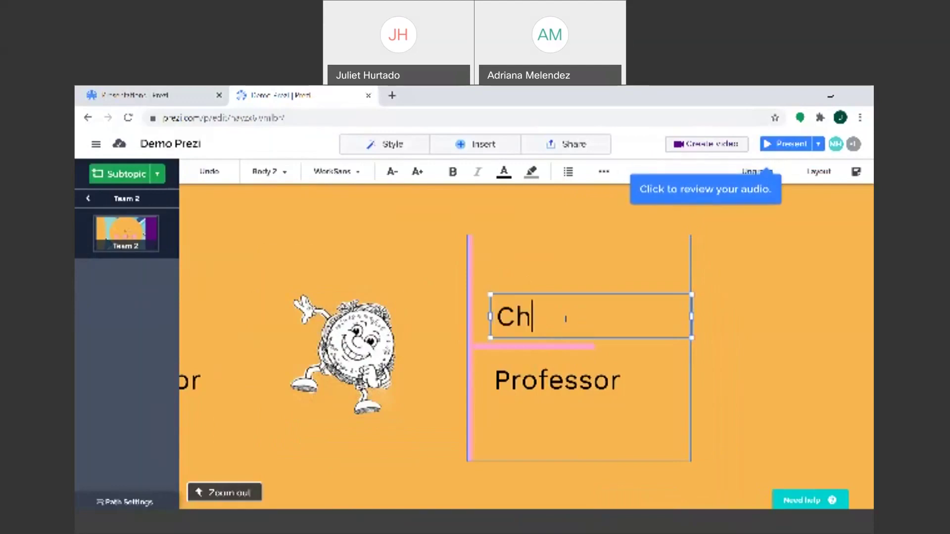
pyautogui.write('ucky Buck')
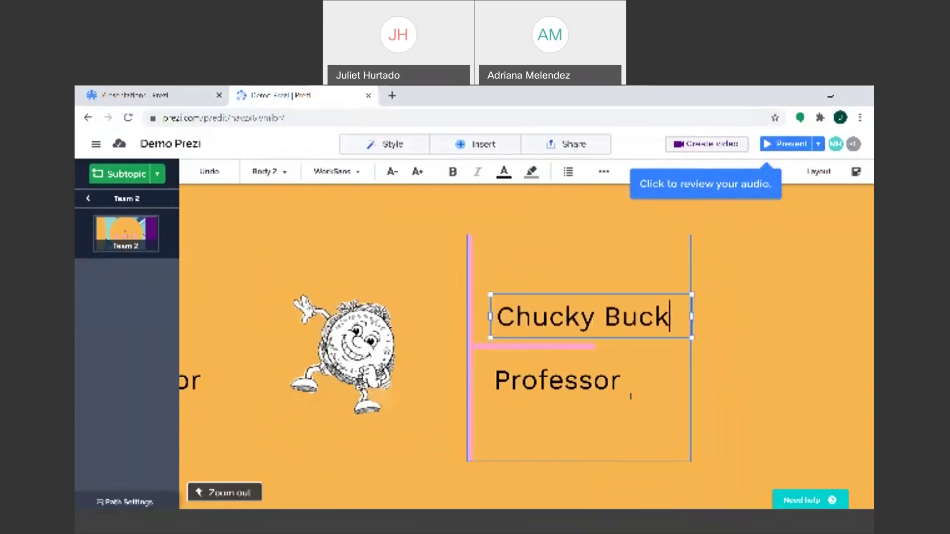
pyautogui.click(742, 437)
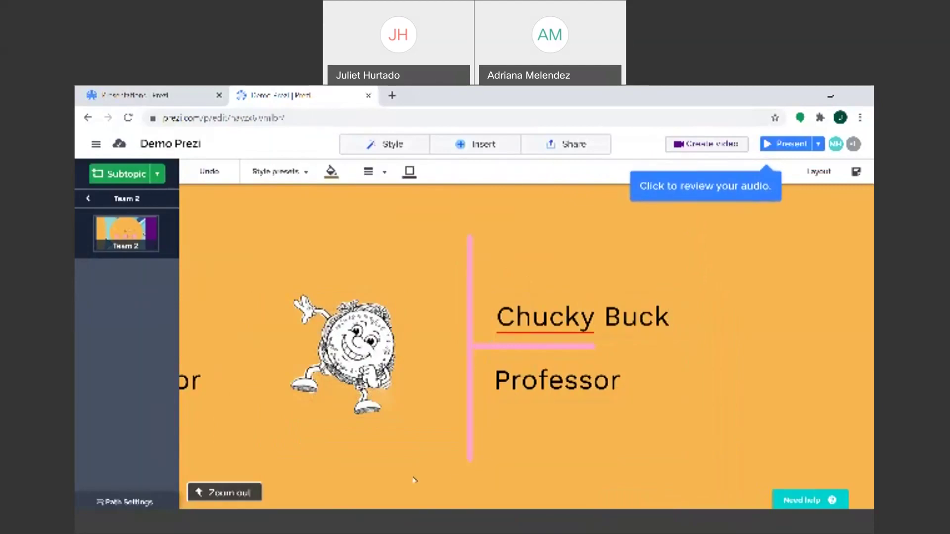
# Step: Zoom out three levels to the overview and bring up the Insert menu
pyautogui.click(242, 491)
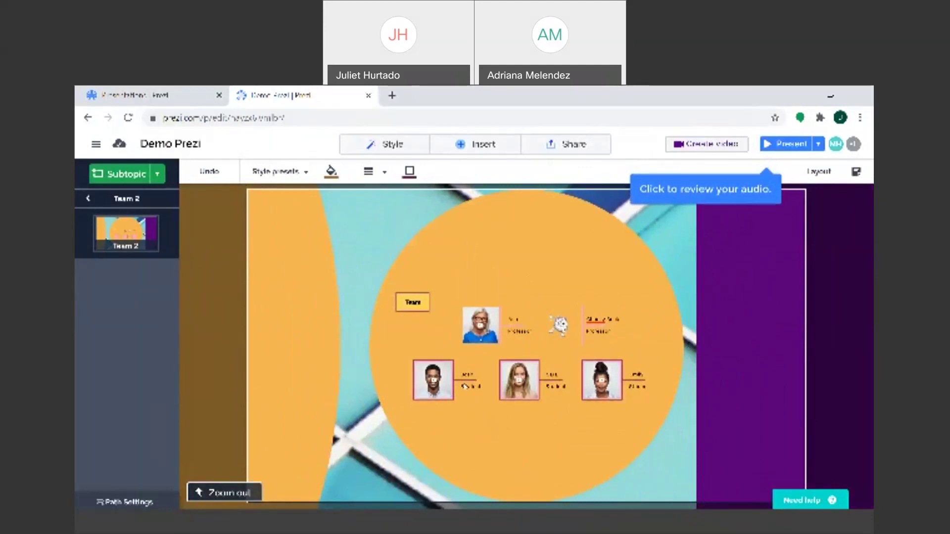
pyautogui.click(234, 494)
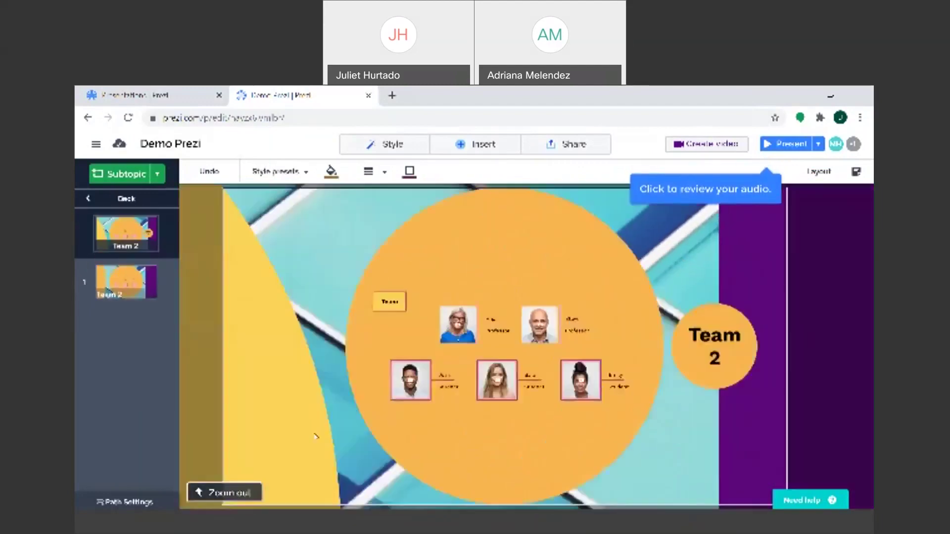
pyautogui.click(220, 493)
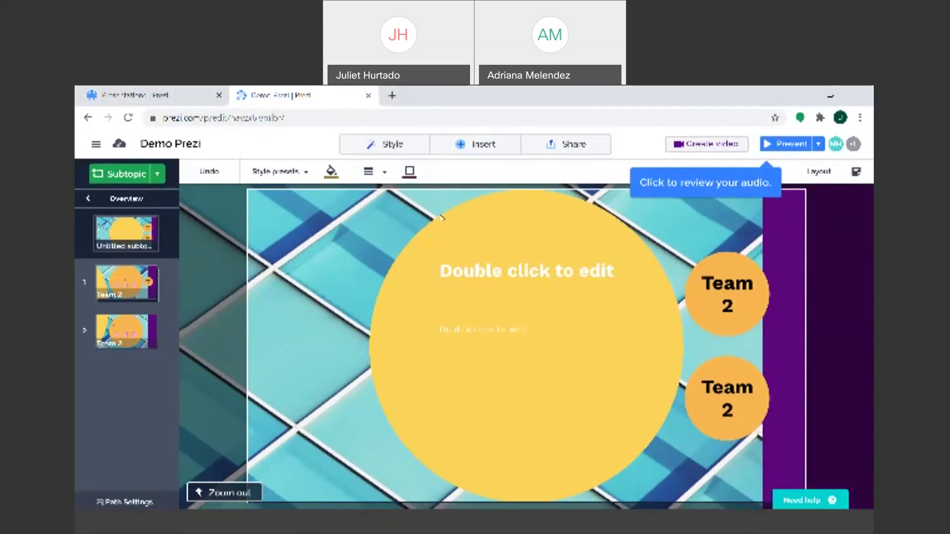
pyautogui.click(441, 150)
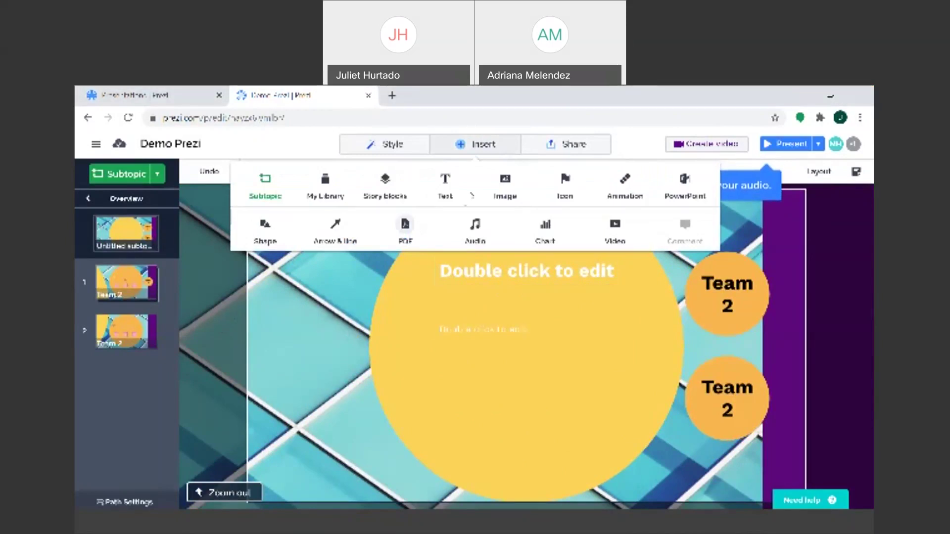
# Step: Insert the EAS PDF form's pages onto the yellow subtopic circle
pyautogui.click(474, 227)
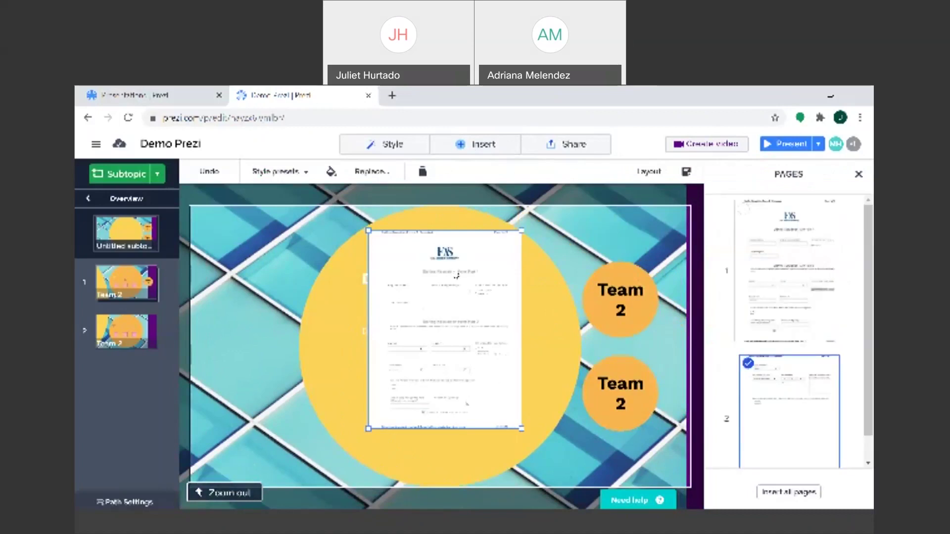
pyautogui.moveTo(455, 276); pyautogui.dragTo(448, 295)
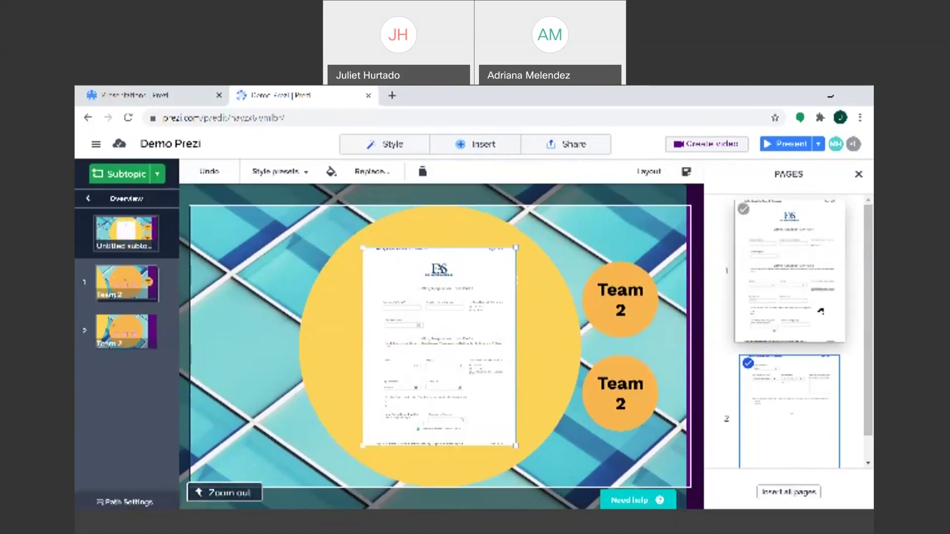
pyautogui.click(818, 368)
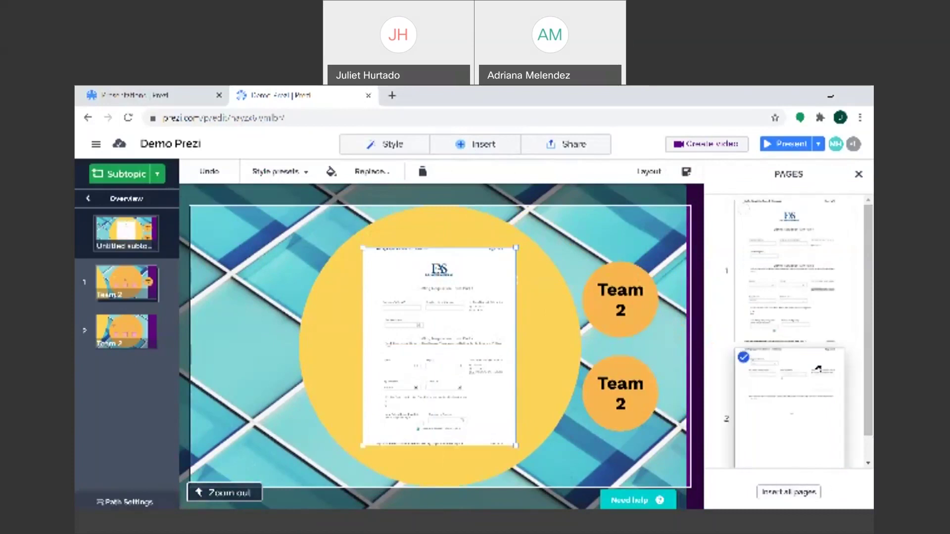
pyautogui.click(818, 368)
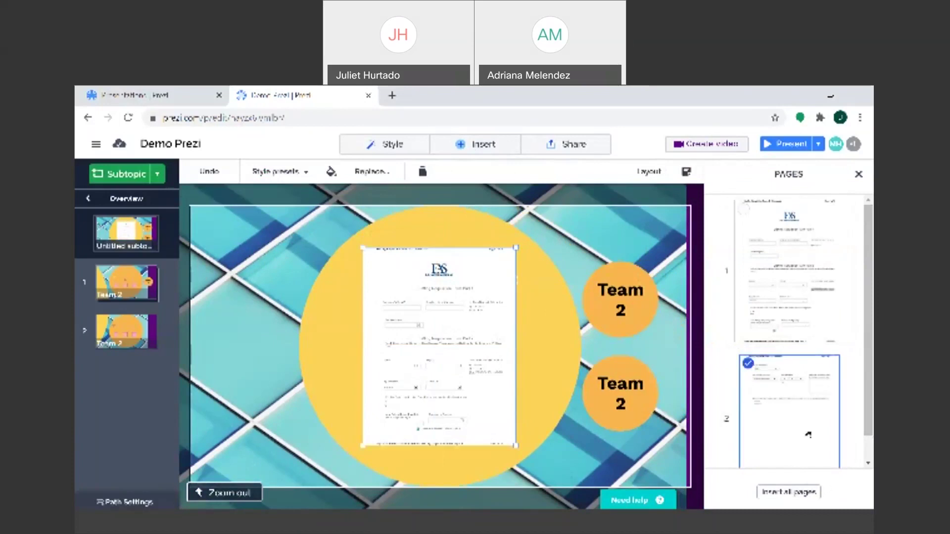
pyautogui.click(804, 493)
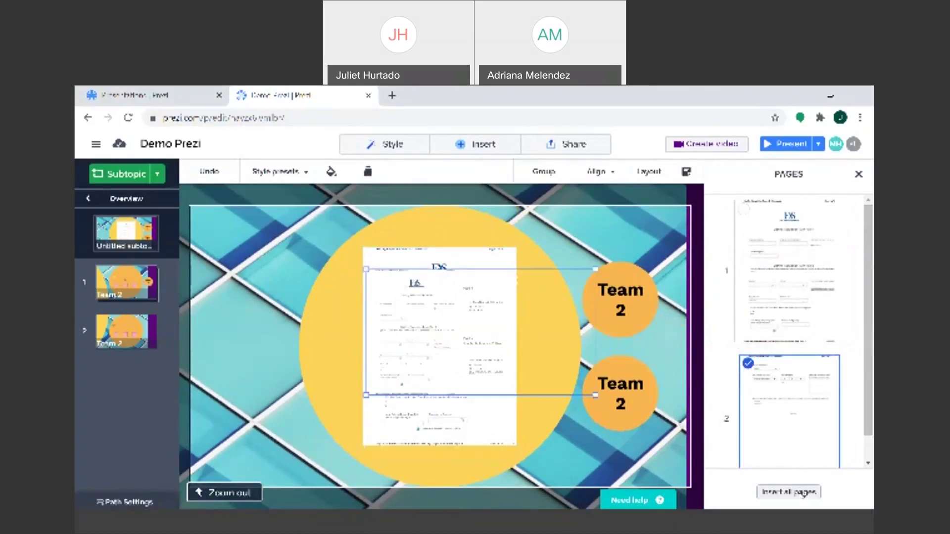
# Step: Delete the two extra inserted page images, keeping only page 1
pyautogui.moveTo(552, 305); pyautogui.dragTo(523, 307)
pyautogui.click(523, 307)
pyautogui.press('Delete')
pyautogui.click(416, 343)
pyautogui.press('Delete')
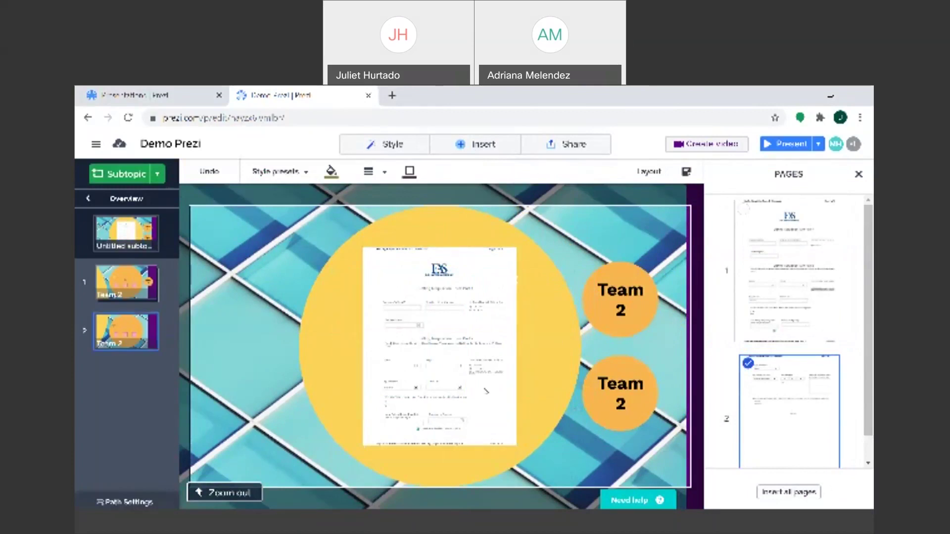
# Step: Zoom in on the PDF form page and undo an accidental resize
pyautogui.doubleClick(477, 324)
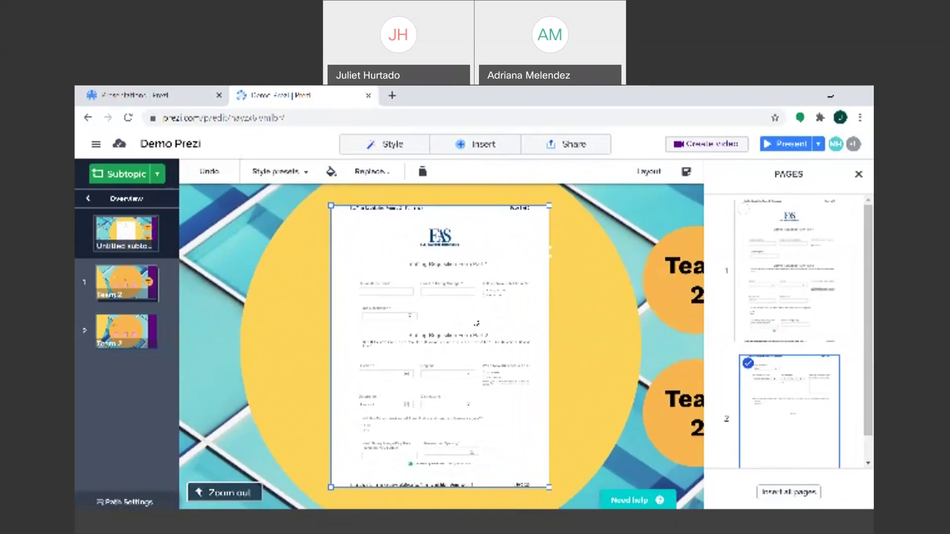
pyautogui.moveTo(549, 487); pyautogui.dragTo(533, 467)
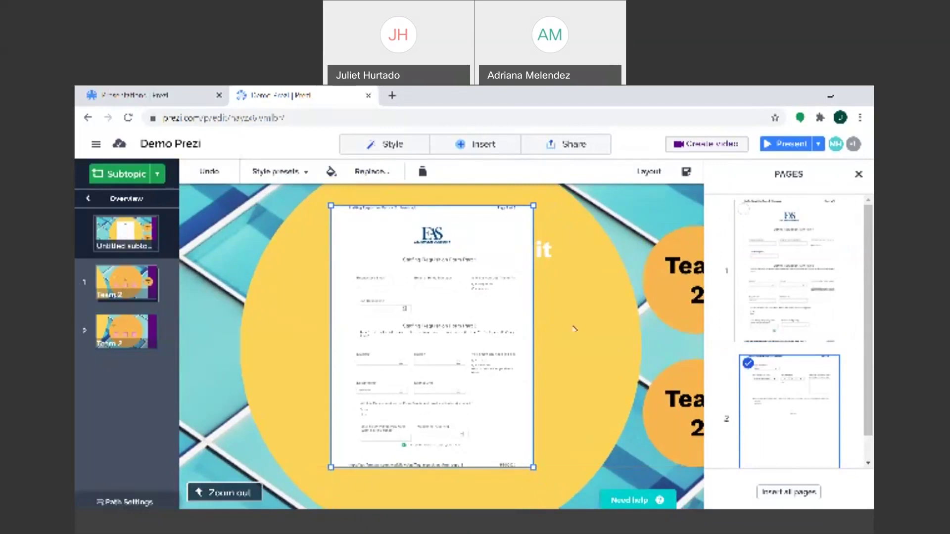
pyautogui.hotkey('ctrl', 'z')
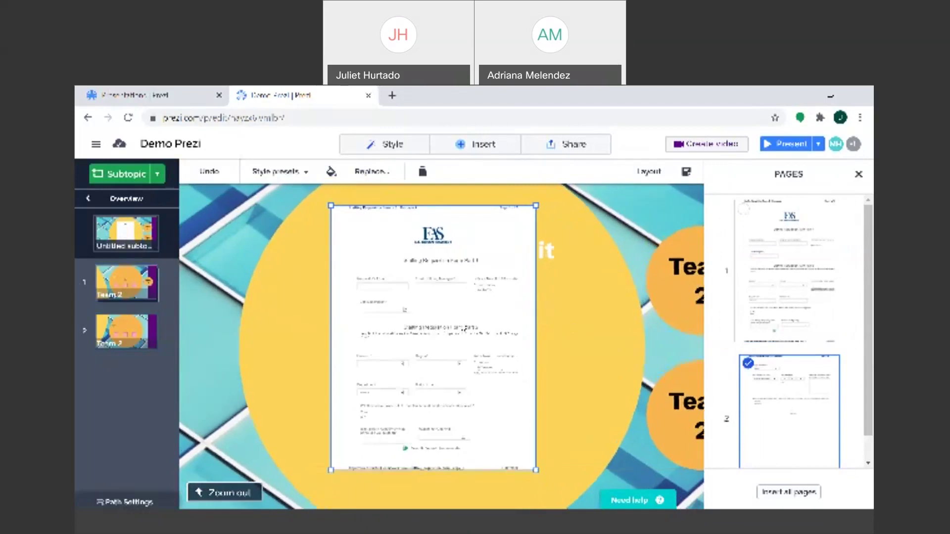
pyautogui.click(629, 292)
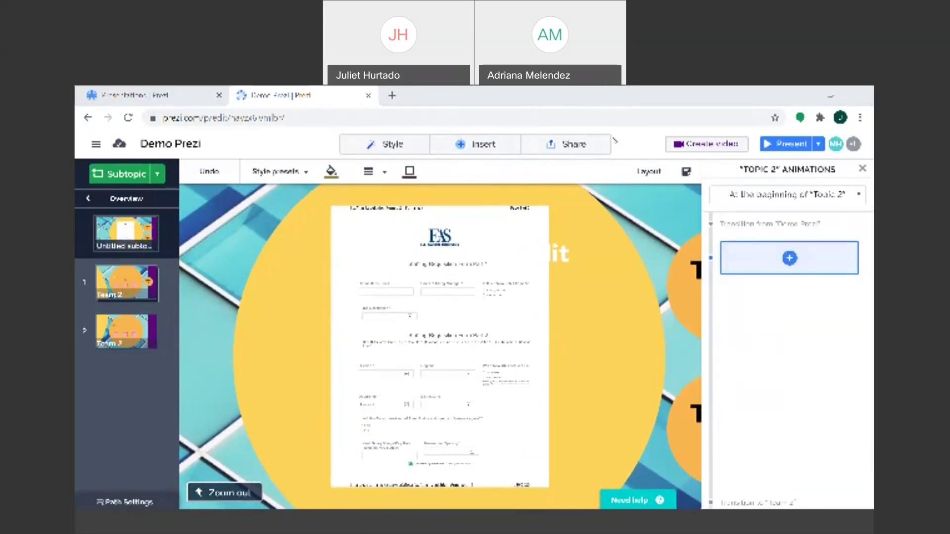
# Step: Cancel a tracked view link setup, then show the list of current collaborators
pyautogui.click(566, 146)
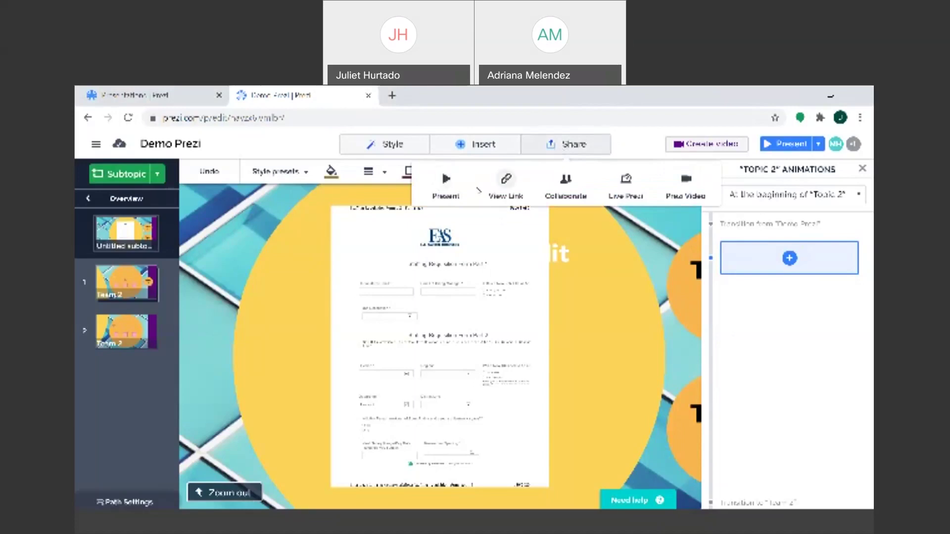
pyautogui.click(505, 182)
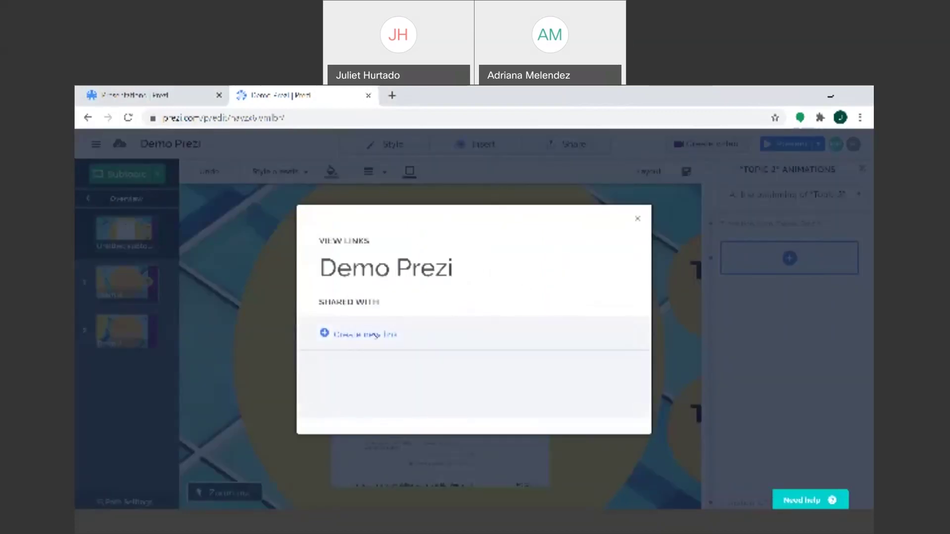
pyautogui.click(365, 335)
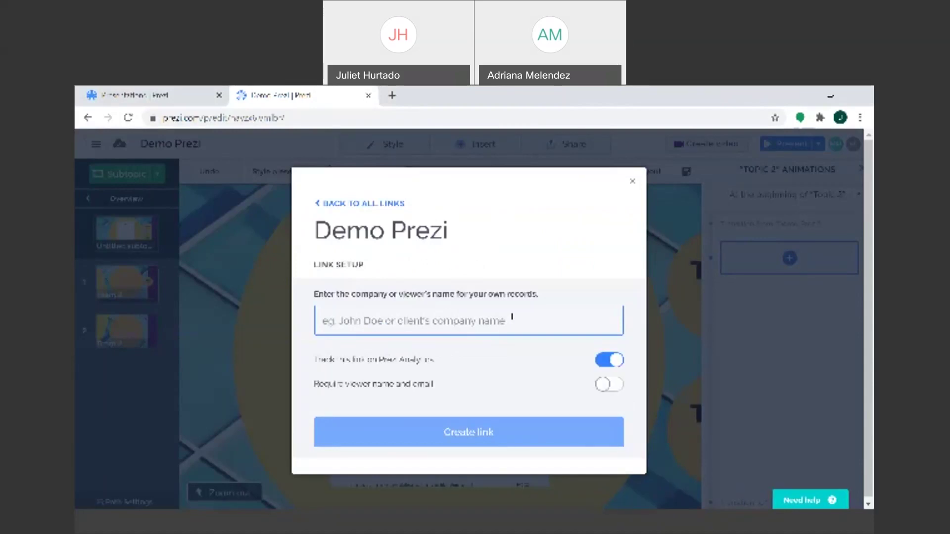
pyautogui.click(565, 261)
pyautogui.click(632, 183)
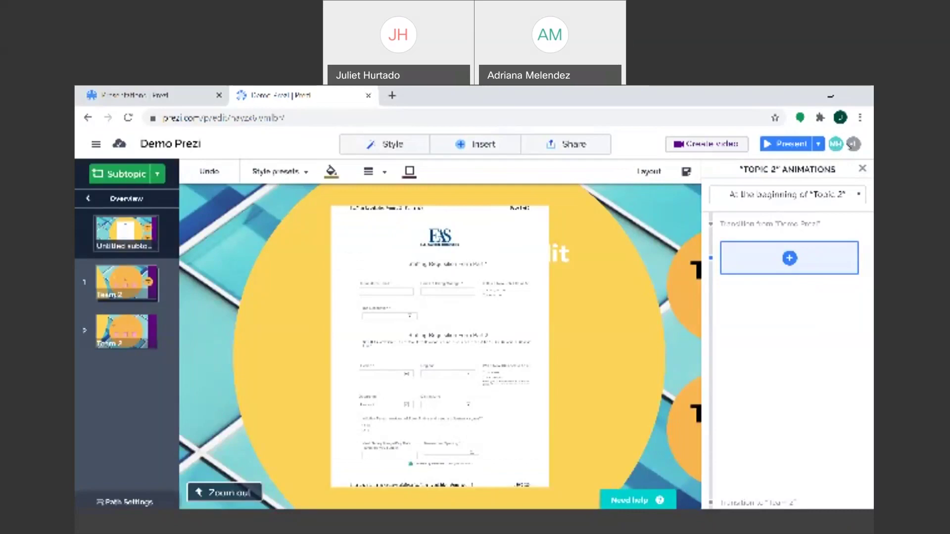
pyautogui.click(853, 145)
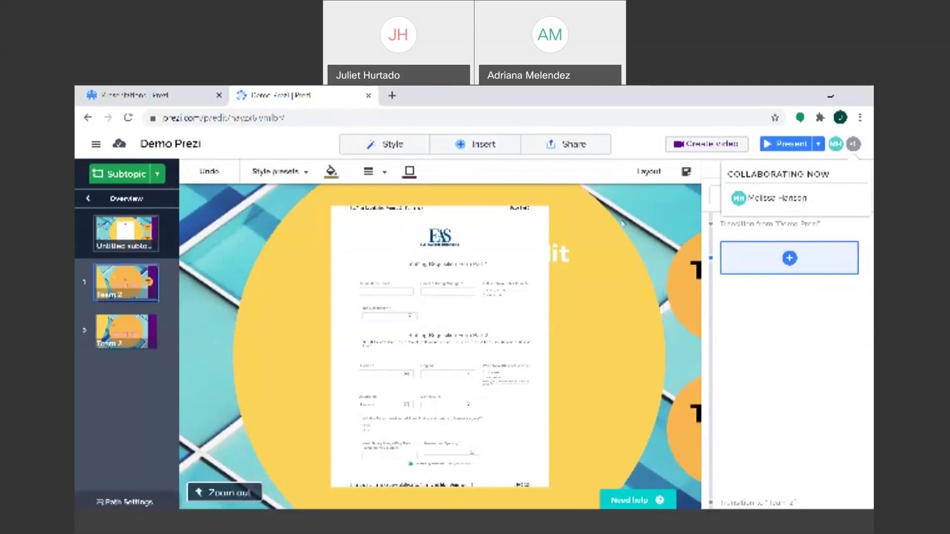
# Step: Create a tracked view link for the named viewer, copy its URL, and close View links
pyautogui.click(564, 149)
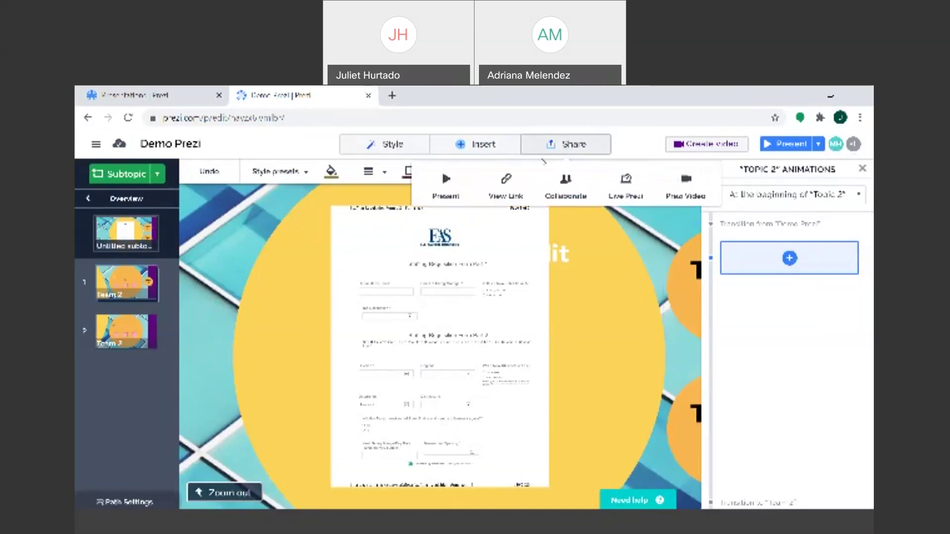
pyautogui.click(502, 193)
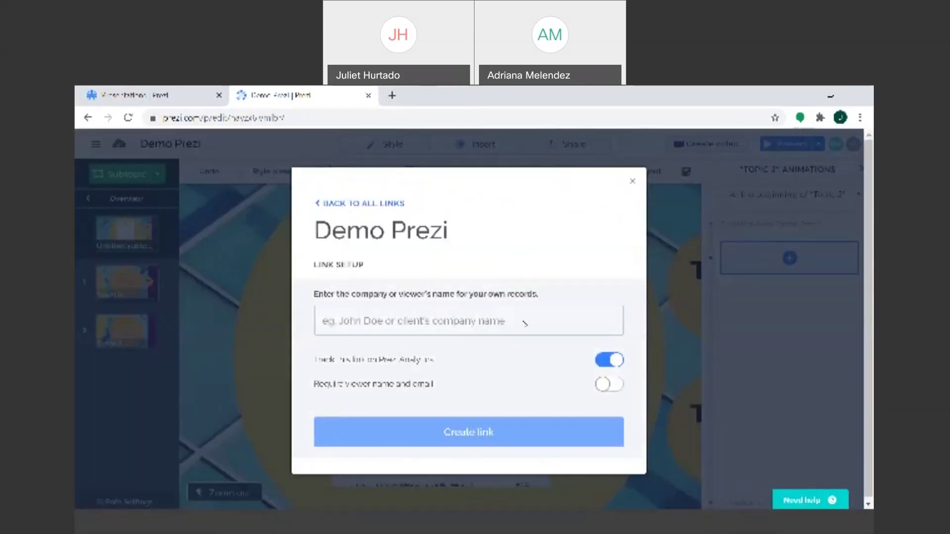
pyautogui.click(512, 324)
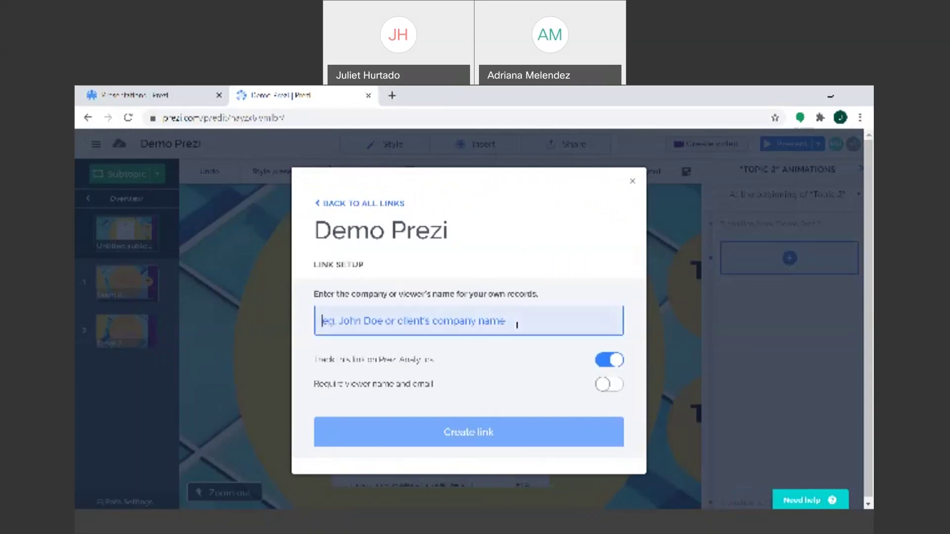
pyautogui.write('Sarah')
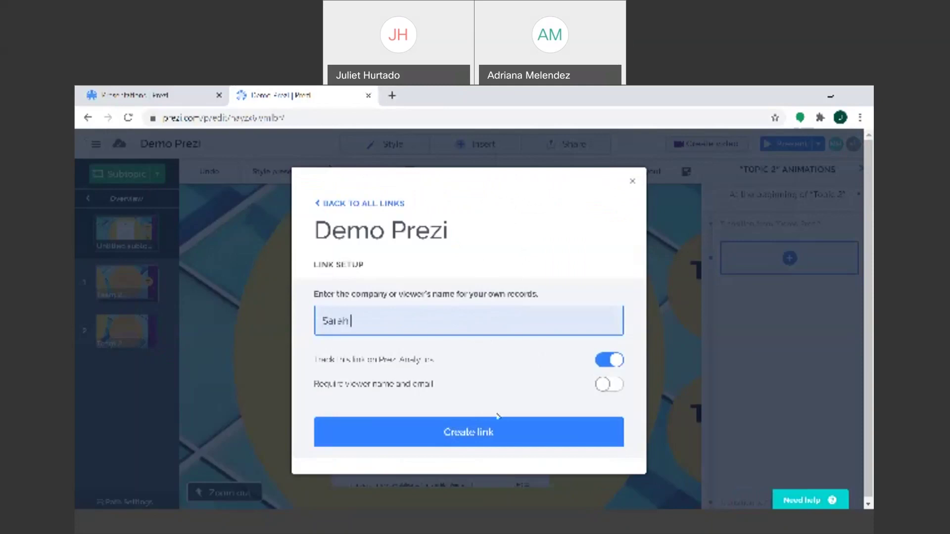
pyautogui.click(510, 432)
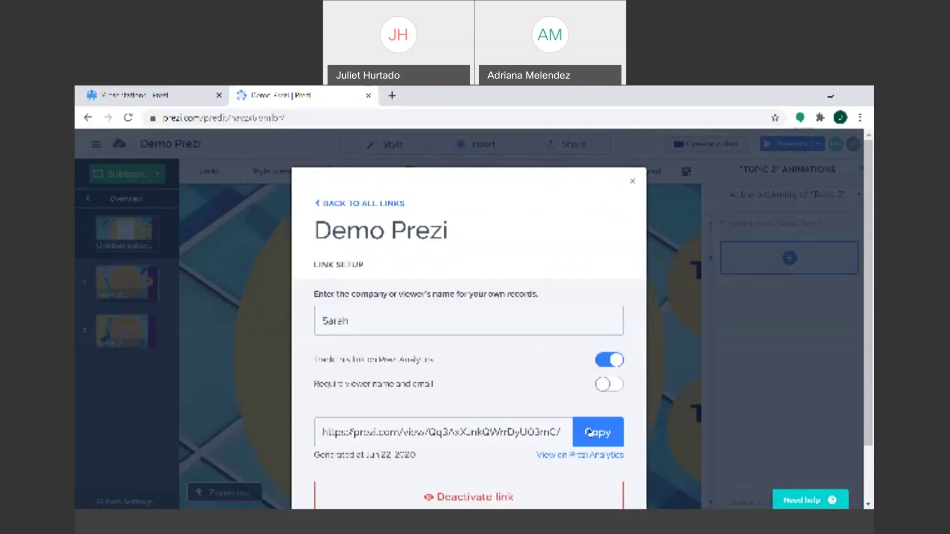
pyautogui.click(589, 434)
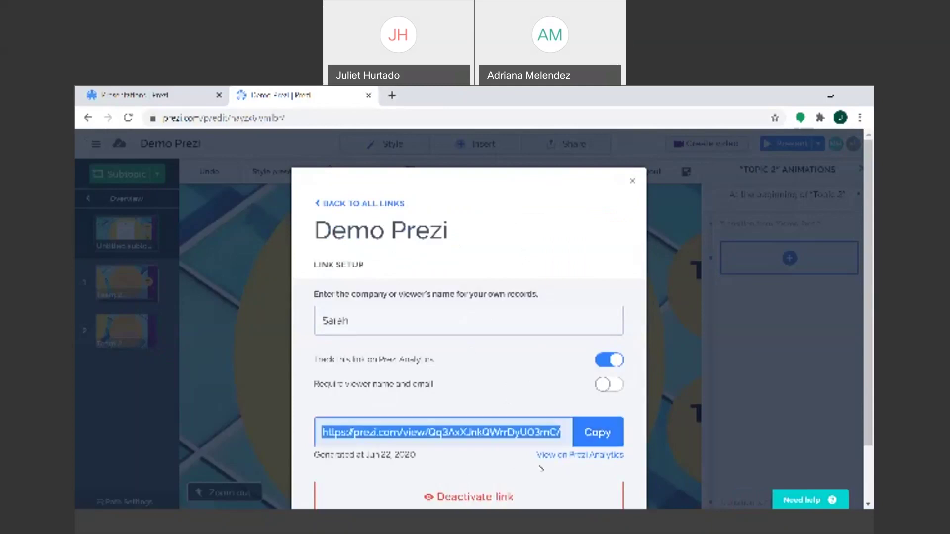
pyautogui.scroll(-1, 872, 356)
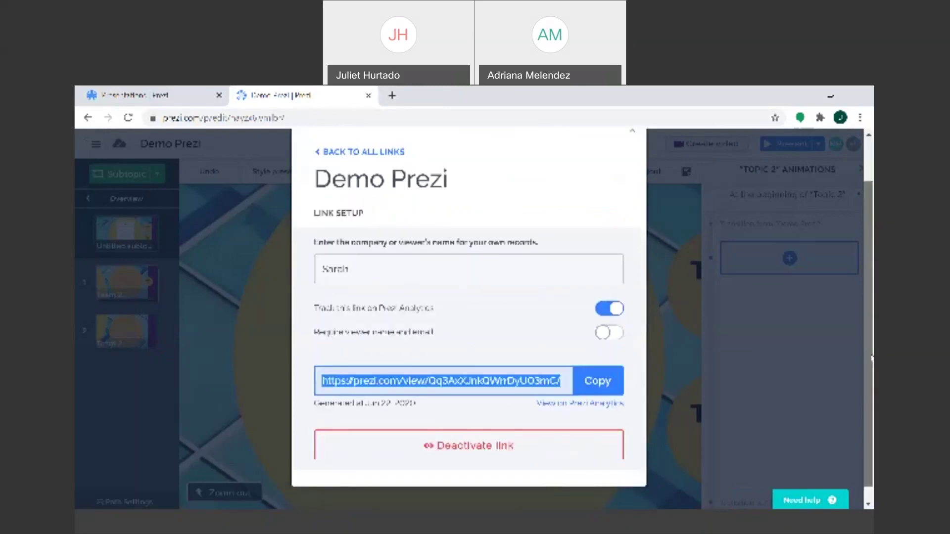
pyautogui.moveTo(871, 345); pyautogui.dragTo(871, 342)
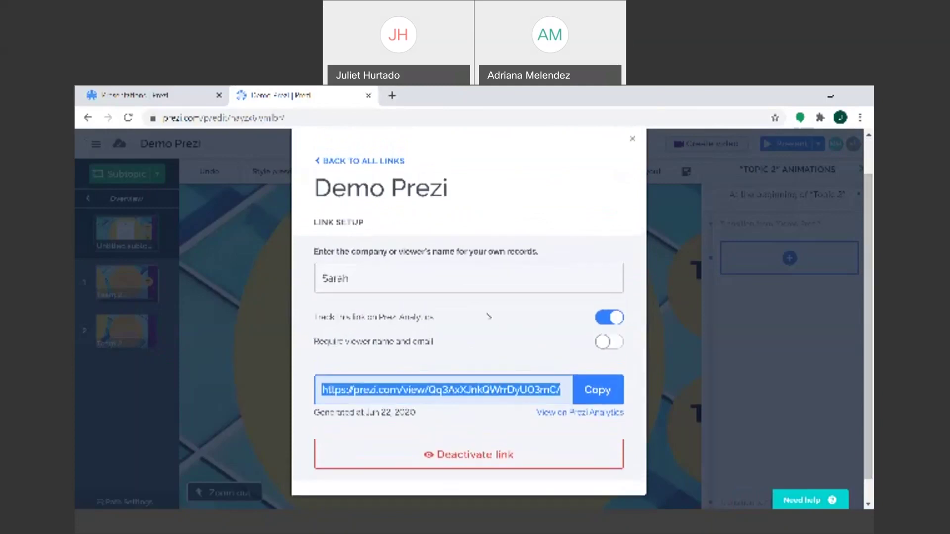
pyautogui.click(376, 161)
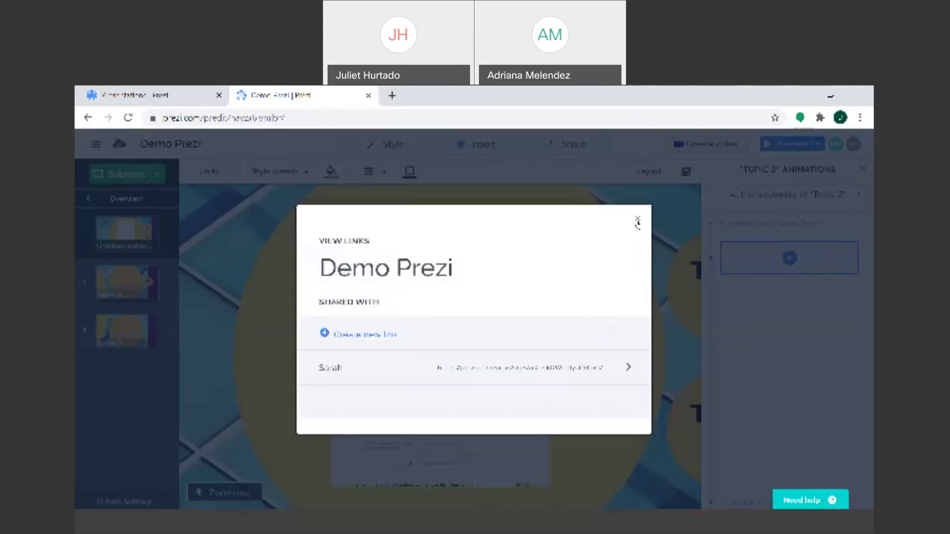
pyautogui.click(637, 220)
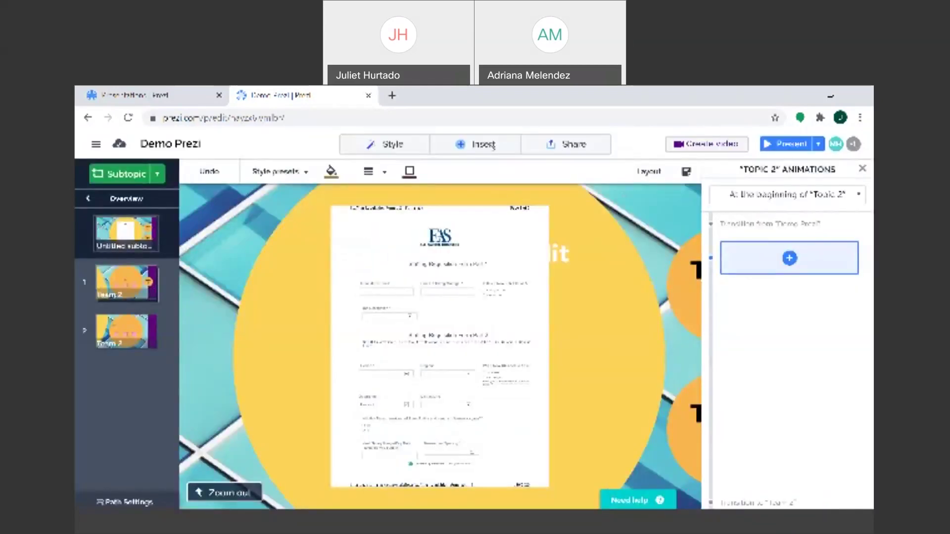
# Step: Start a collaboration invite and pick the colleague's suggested email address
pyautogui.click(587, 140)
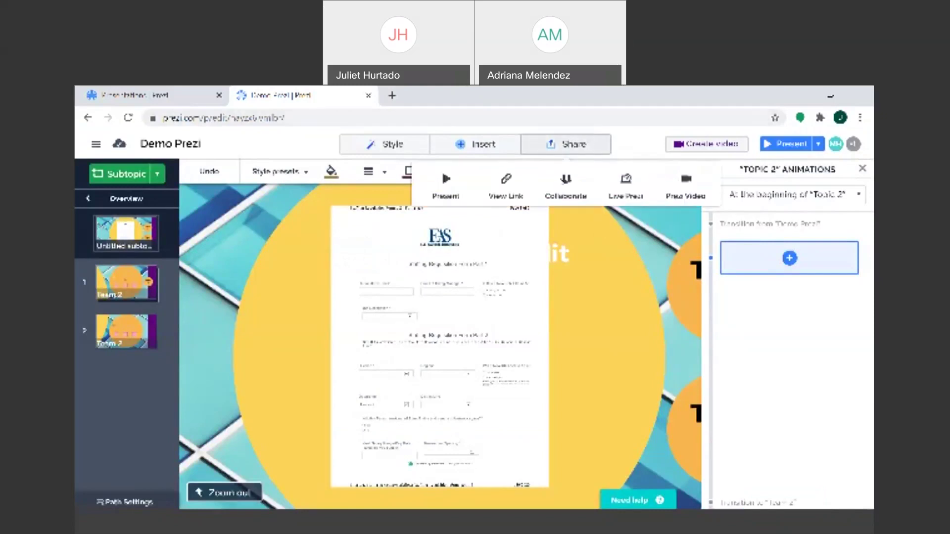
pyautogui.click(564, 180)
pyautogui.click(384, 322)
pyautogui.write('jhurtad')
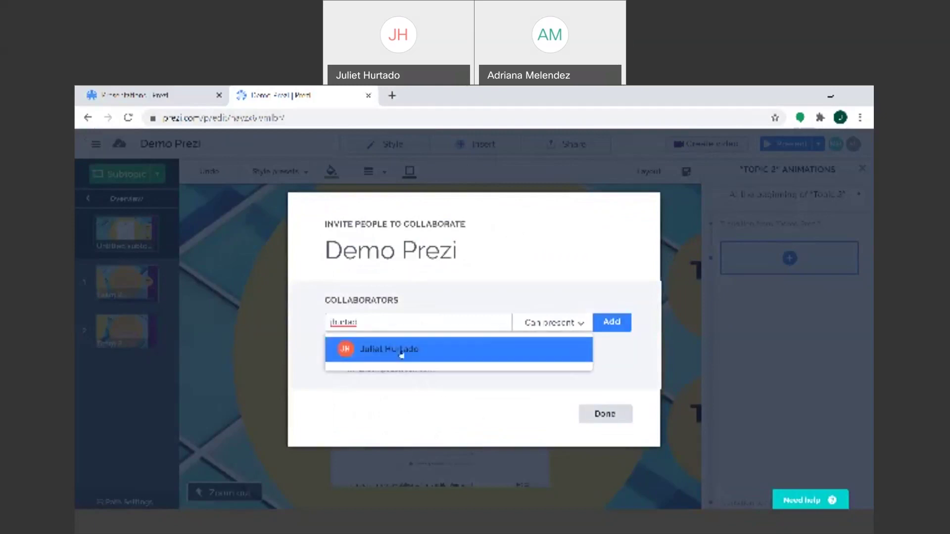
pyautogui.click(400, 352)
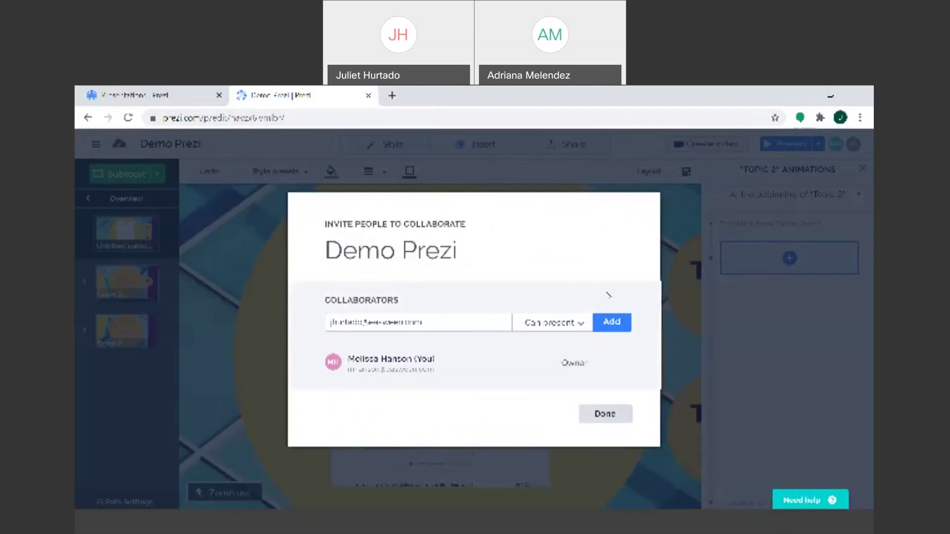
# Step: Give the colleague Can edit permission and add them as a collaborator
pyautogui.click(570, 325)
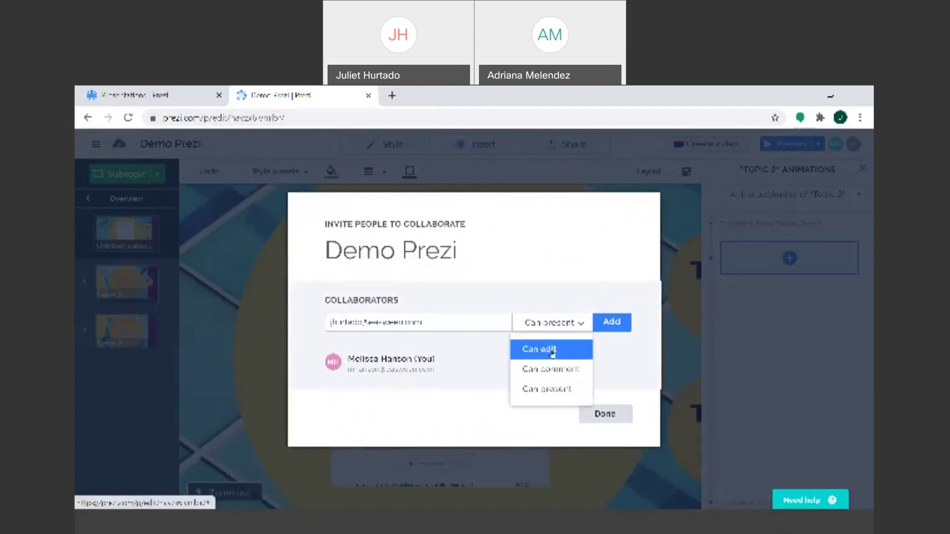
pyautogui.click(552, 350)
pyautogui.click(612, 323)
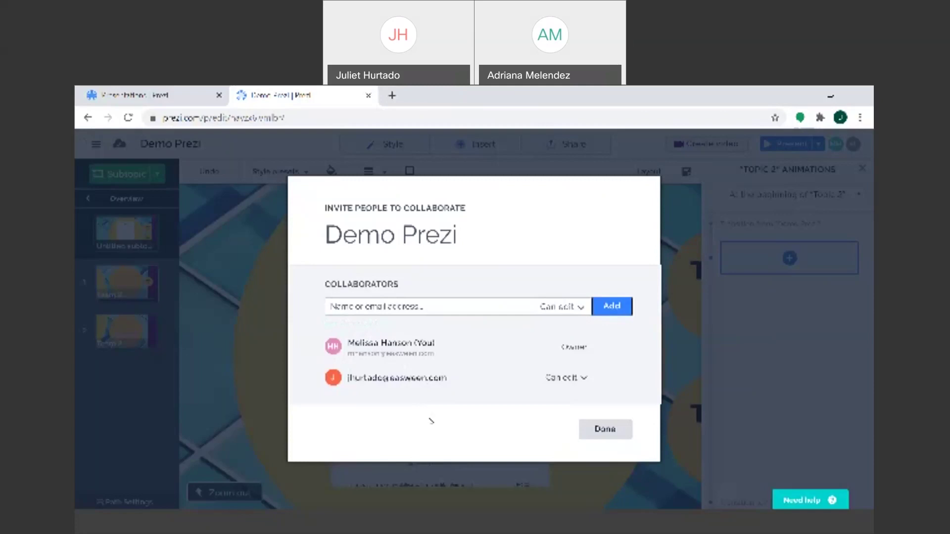
pyautogui.click(611, 430)
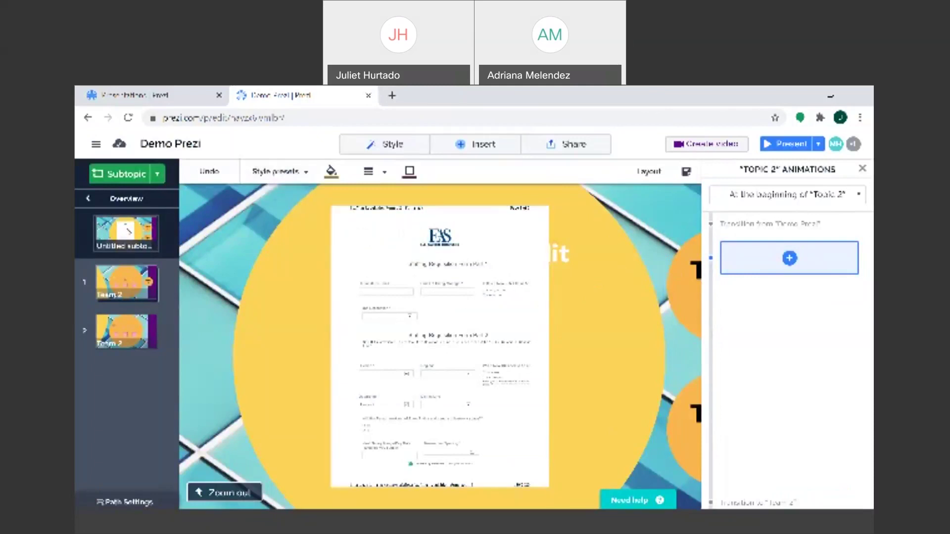
# Step: Zoom out to the Demo Prezi overview and close the Overview Animations panel
pyautogui.click(116, 200)
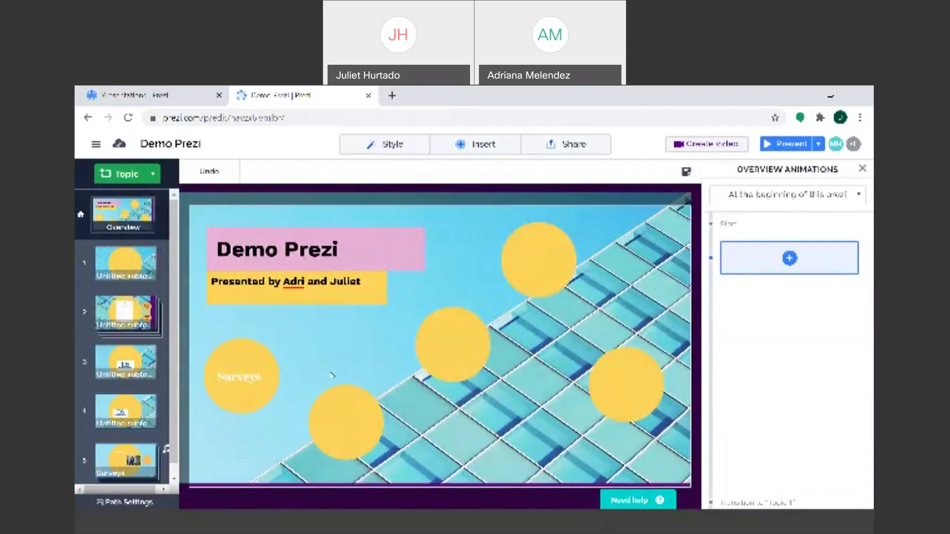
pyautogui.moveTo(120, 147)
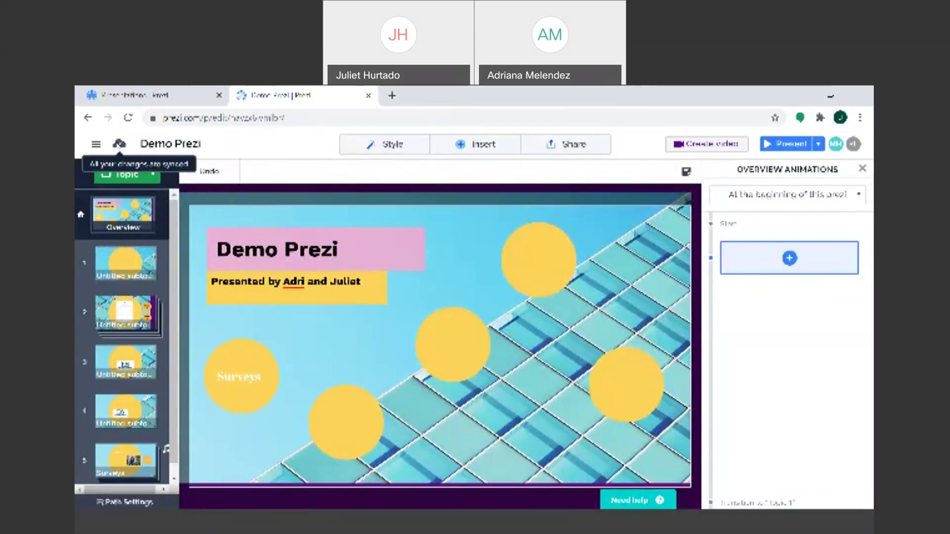
pyautogui.click(447, 354)
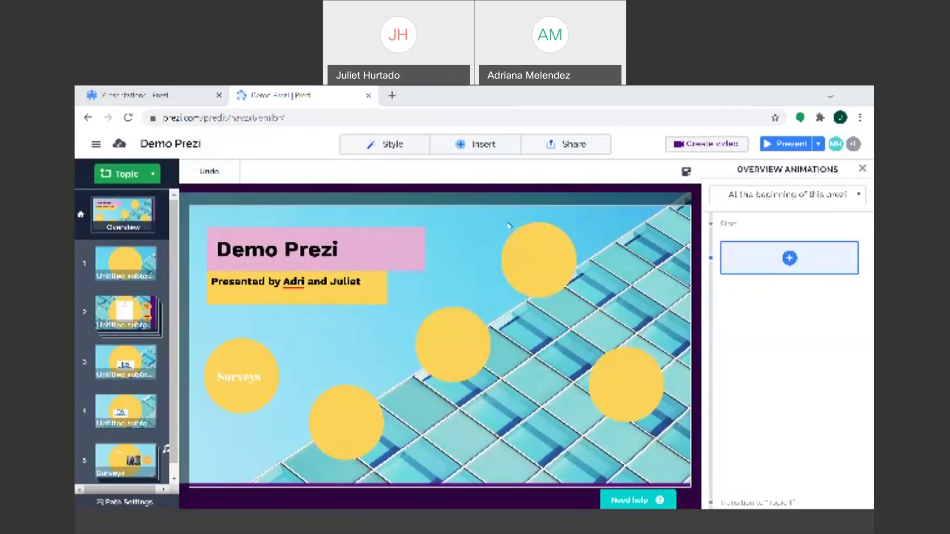
pyautogui.click(862, 168)
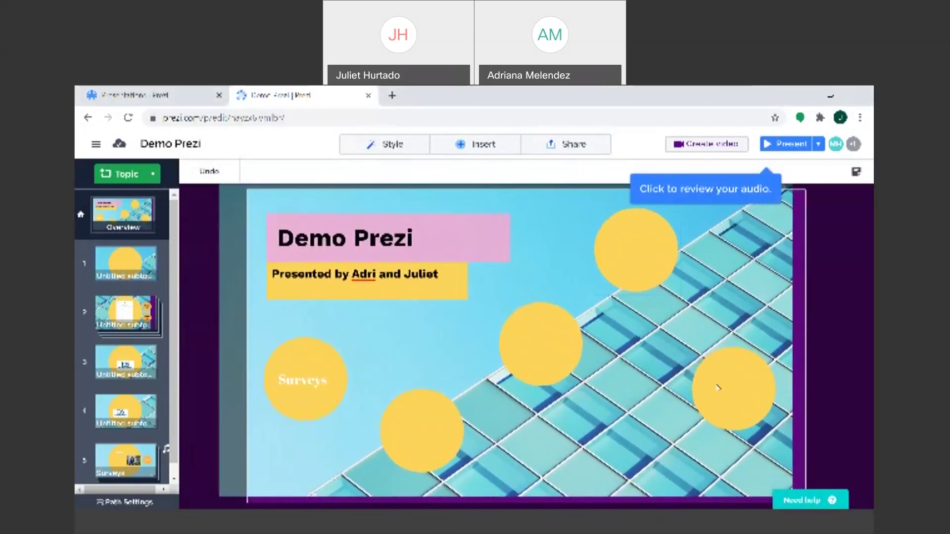
pyautogui.click(801, 497)
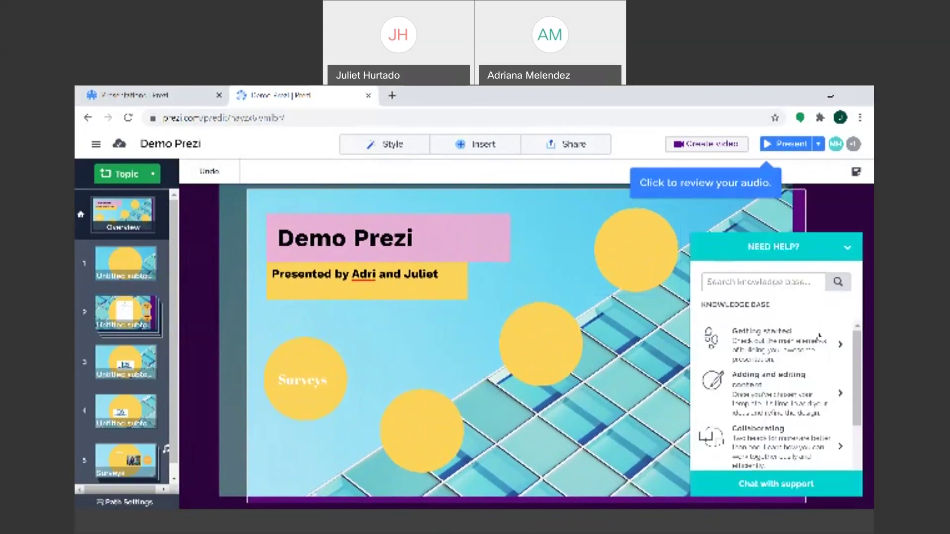
pyautogui.click(745, 282)
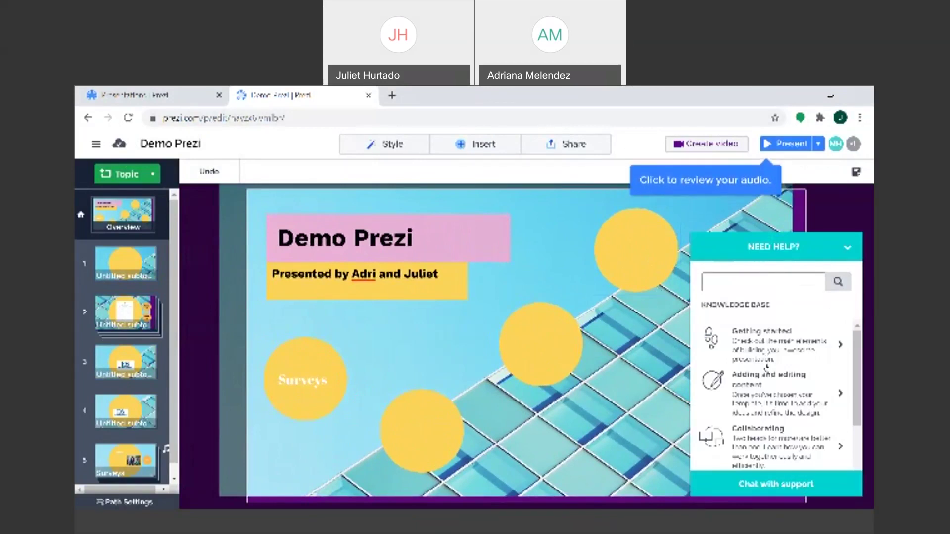
pyautogui.rightClick(857, 415)
pyautogui.click(857, 416)
pyautogui.moveTo(858, 424); pyautogui.dragTo(860, 429)
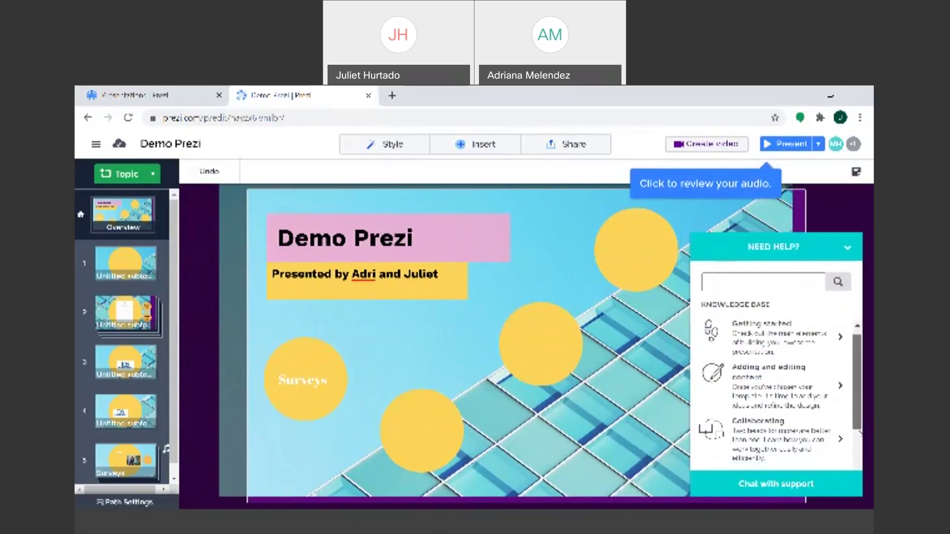
pyautogui.scroll(-1, 838, 360)
pyautogui.click(838, 359)
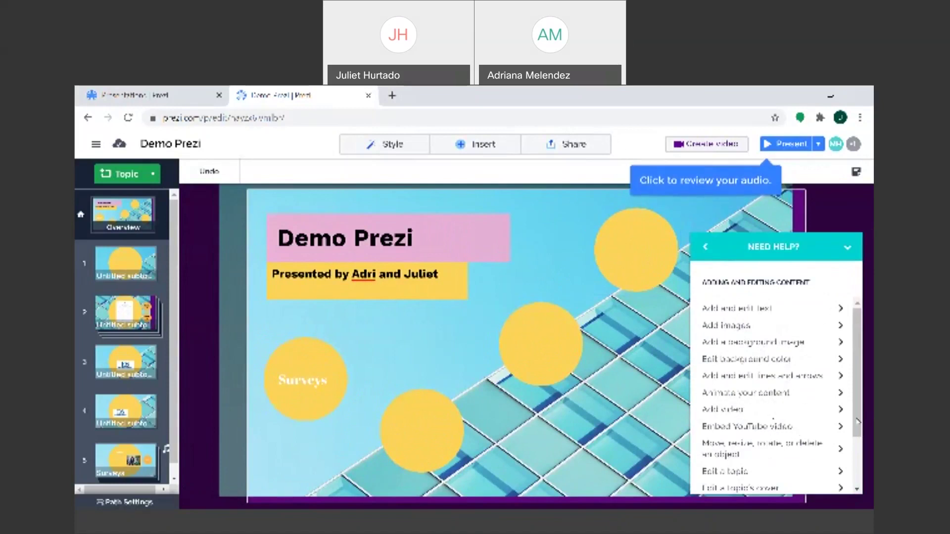
pyautogui.scroll(-2, 858, 448)
pyautogui.scroll(-4, 859, 451)
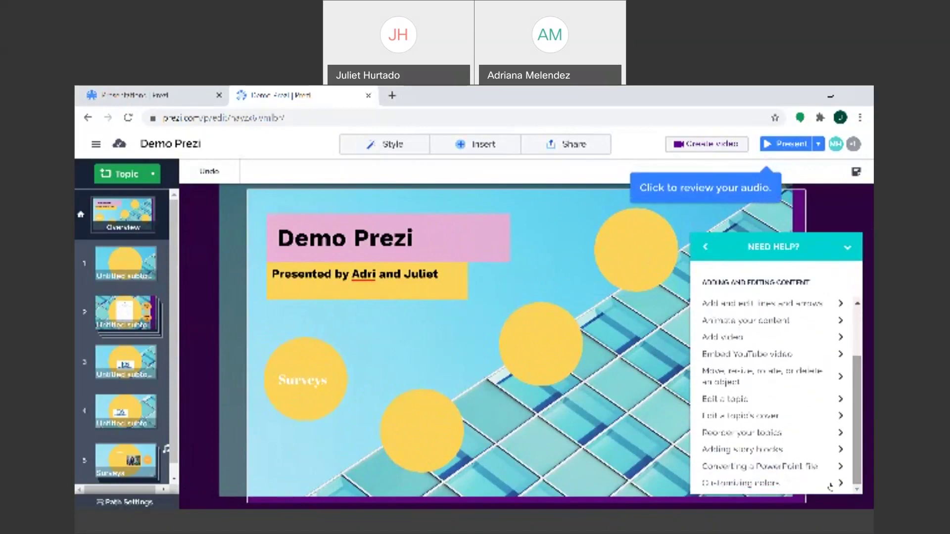
pyautogui.click(841, 484)
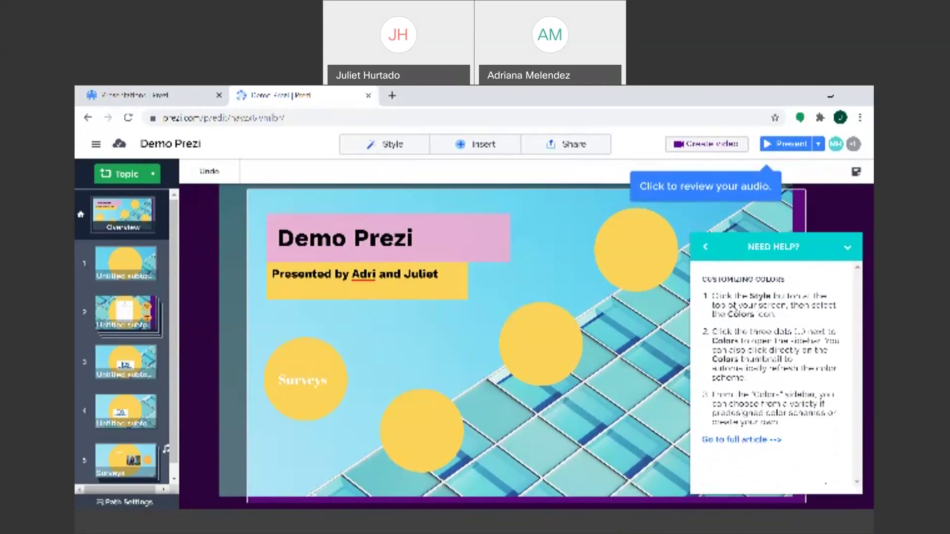
pyautogui.click(704, 248)
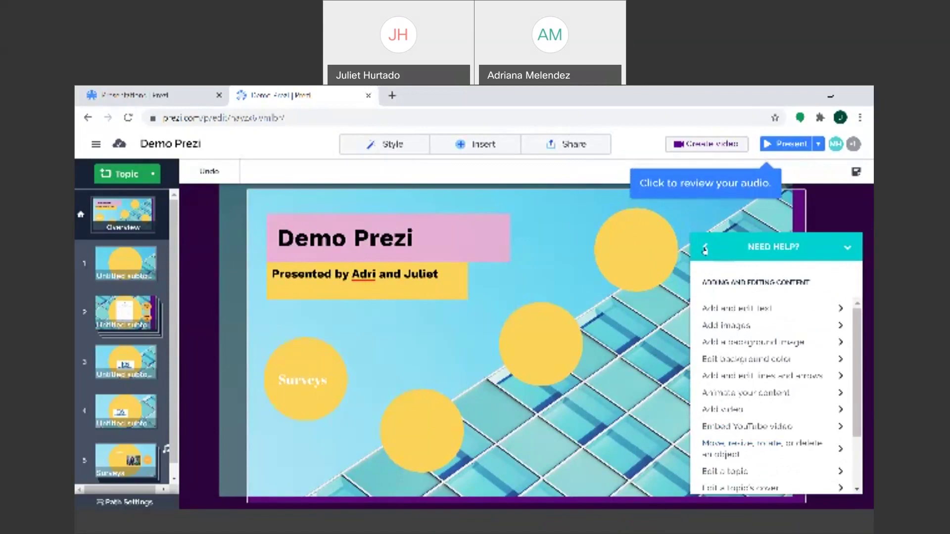
pyautogui.click(705, 249)
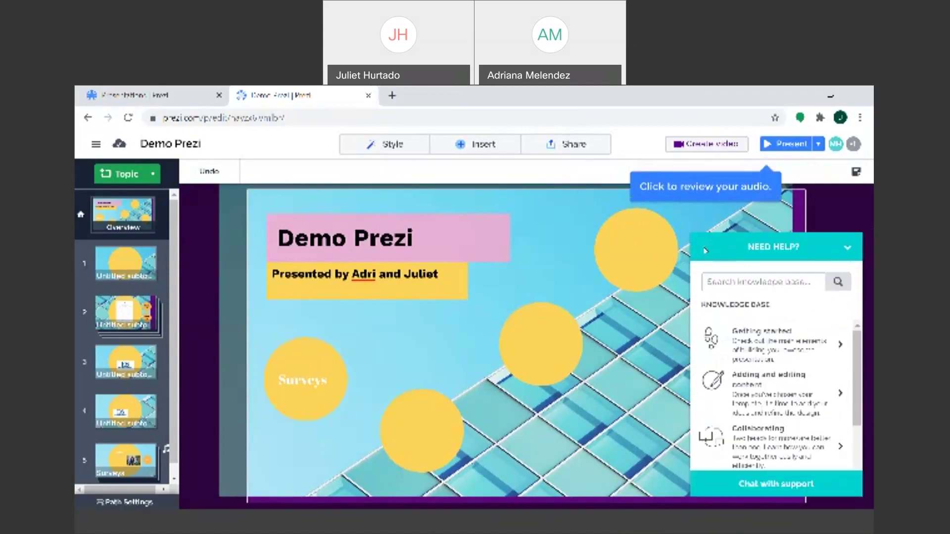
pyautogui.click(847, 247)
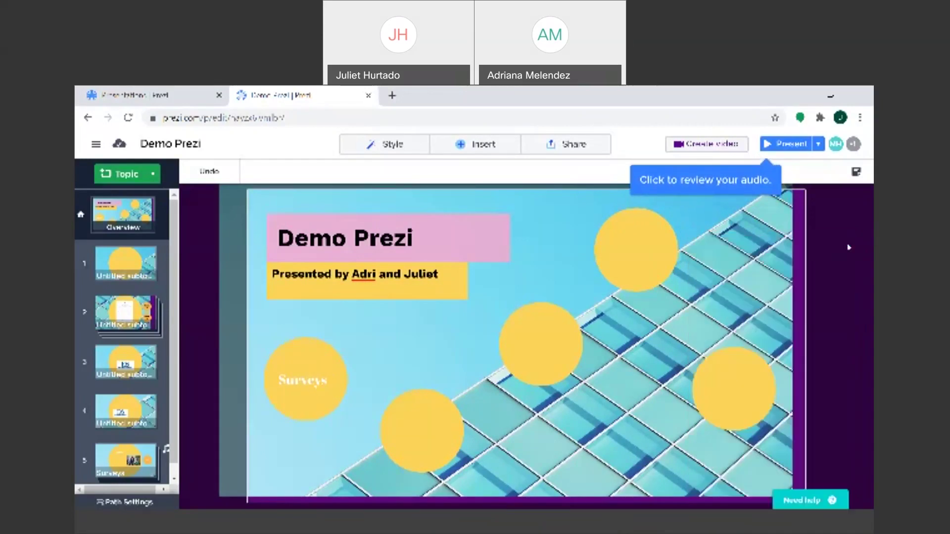